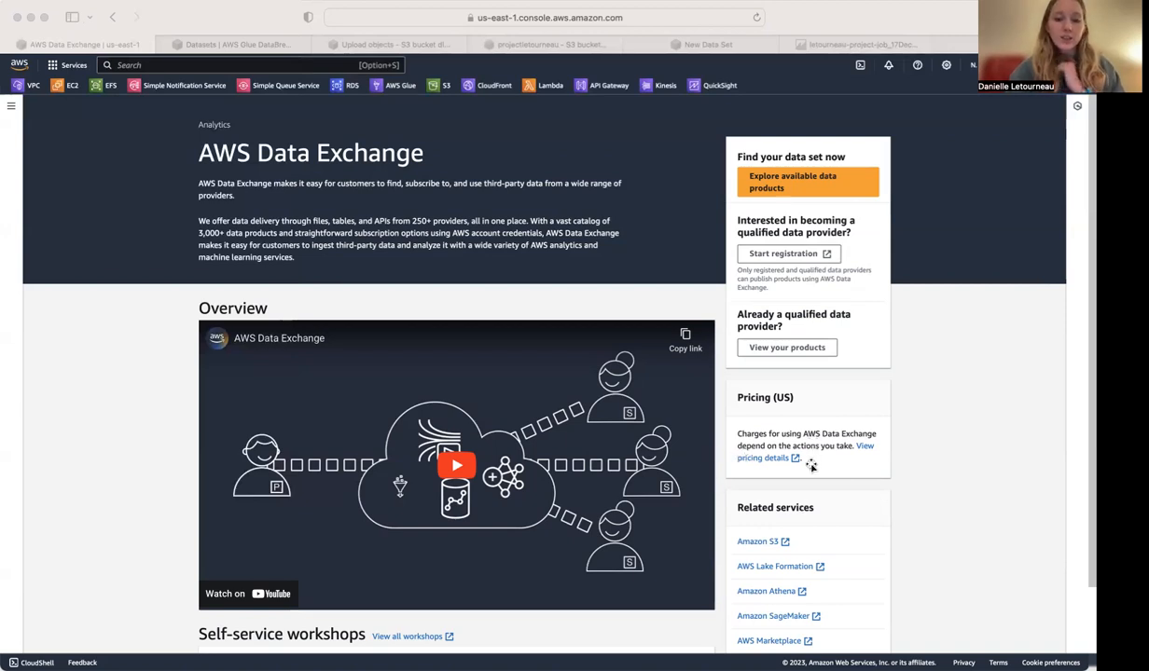
Open the catalog of available data products and search it for "sports".
click(172, 339)
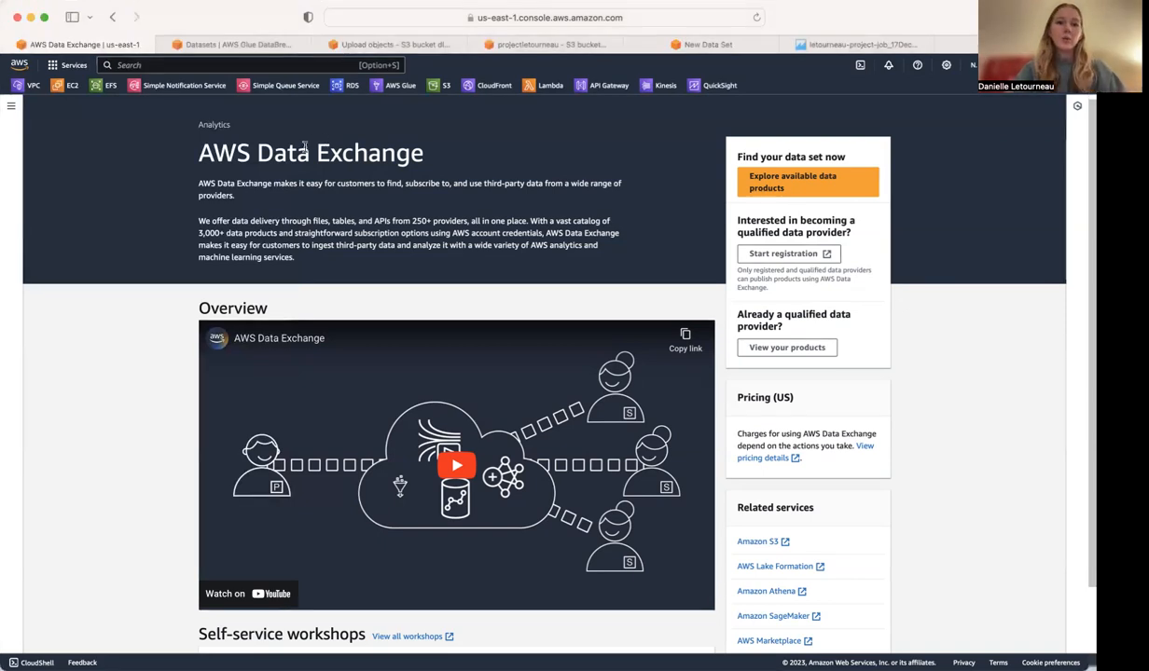
click(764, 179)
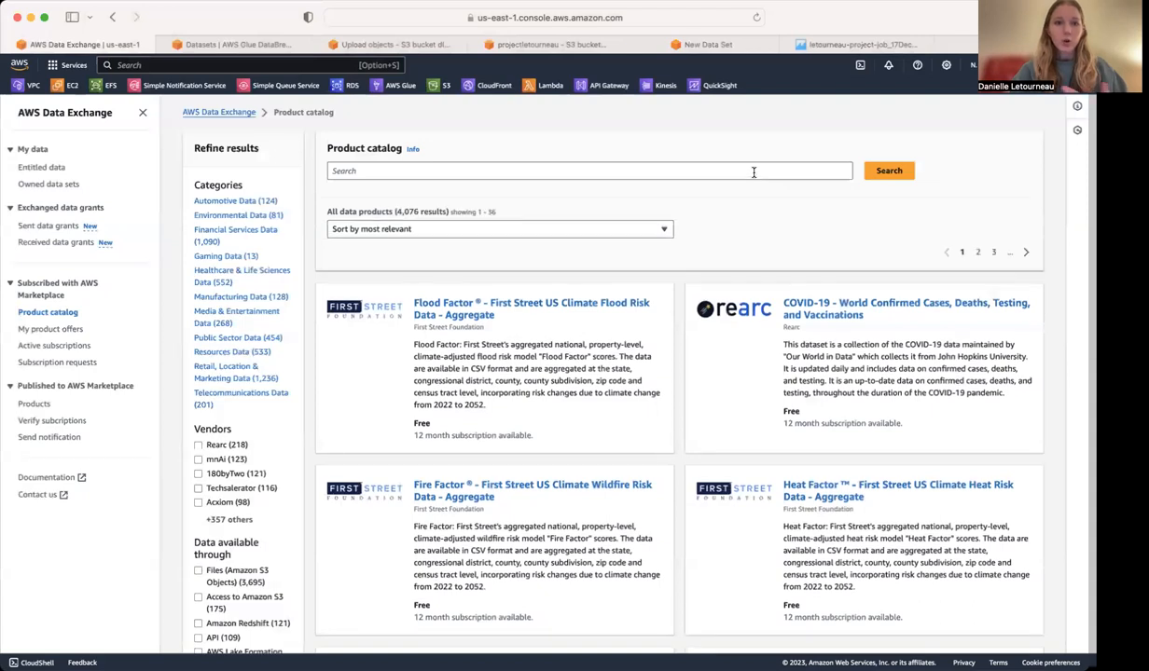
click(658, 172)
text(sports)
click(876, 177)
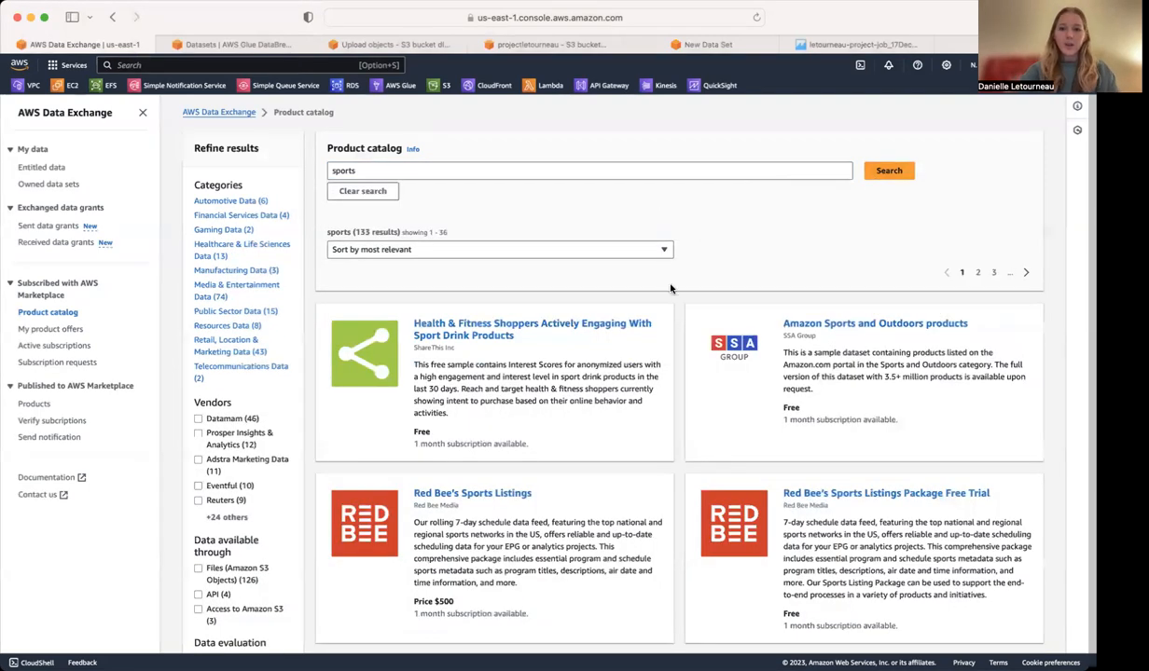
Open Red Bee's Sports Listings Package Free Trial and examine its offer, data dictionaries, data sets and samples.
scroll(664, 286, down, 1)
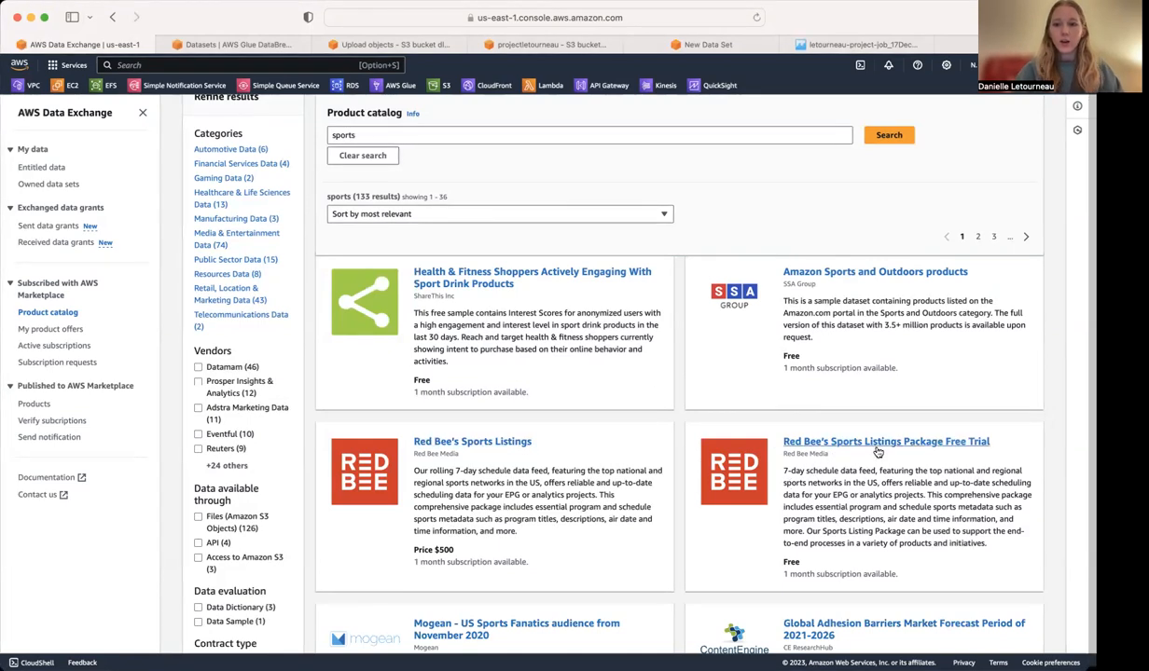
click(846, 441)
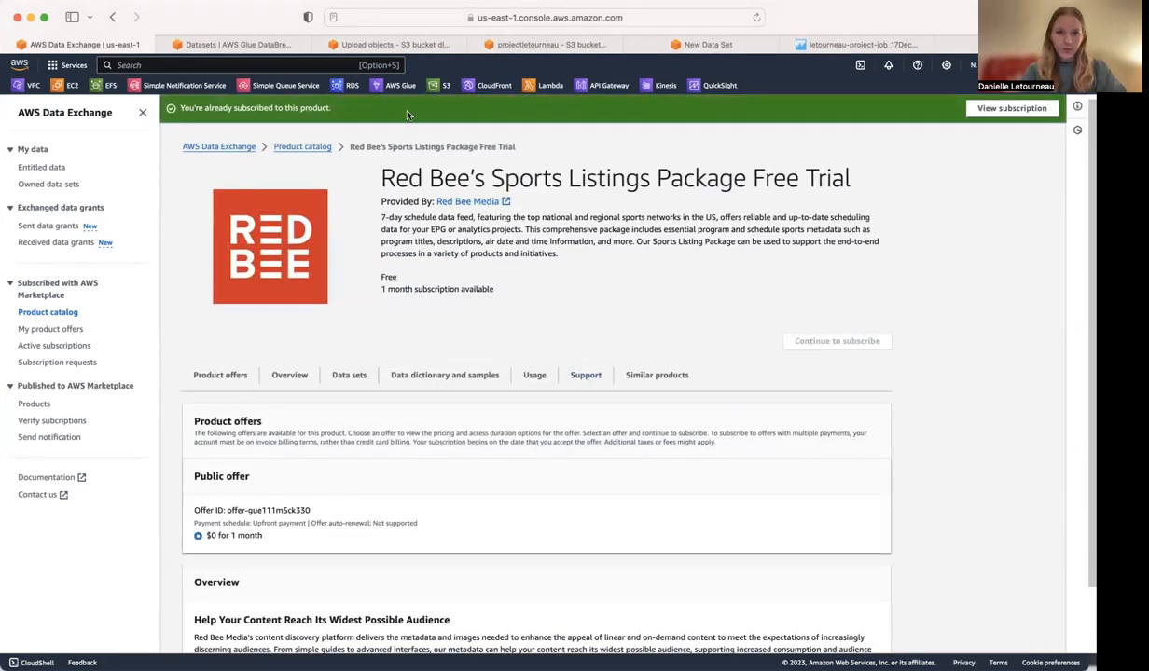
scroll(289, 476, down, 10)
scroll(275, 504, down, 10)
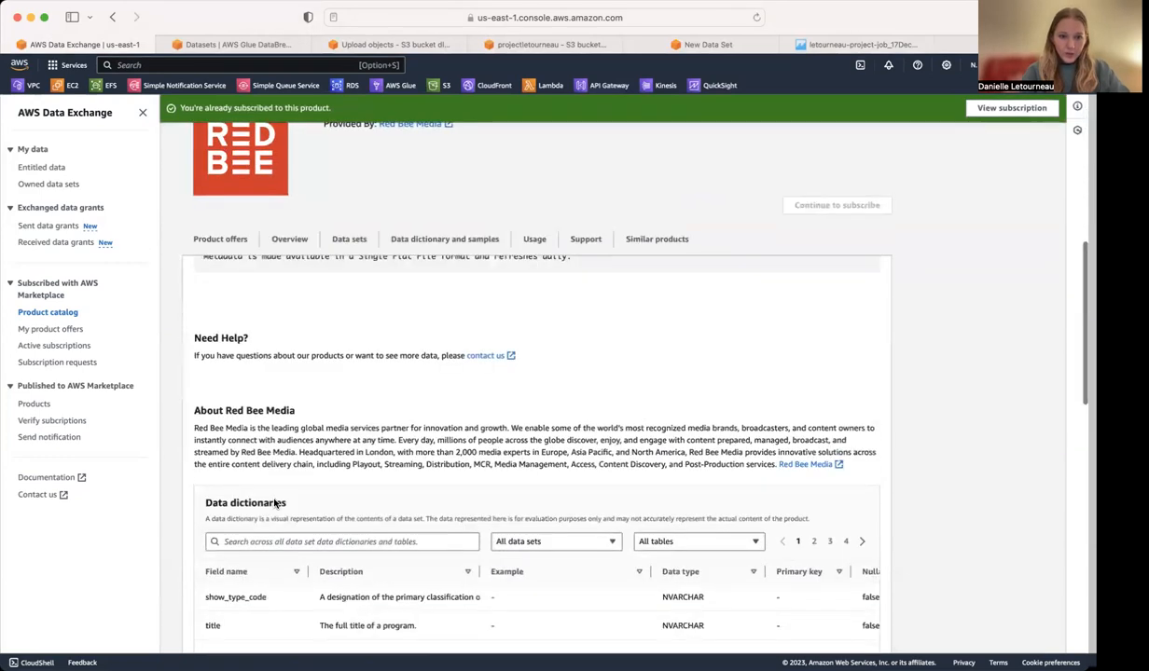
scroll(274, 504, up, 3)
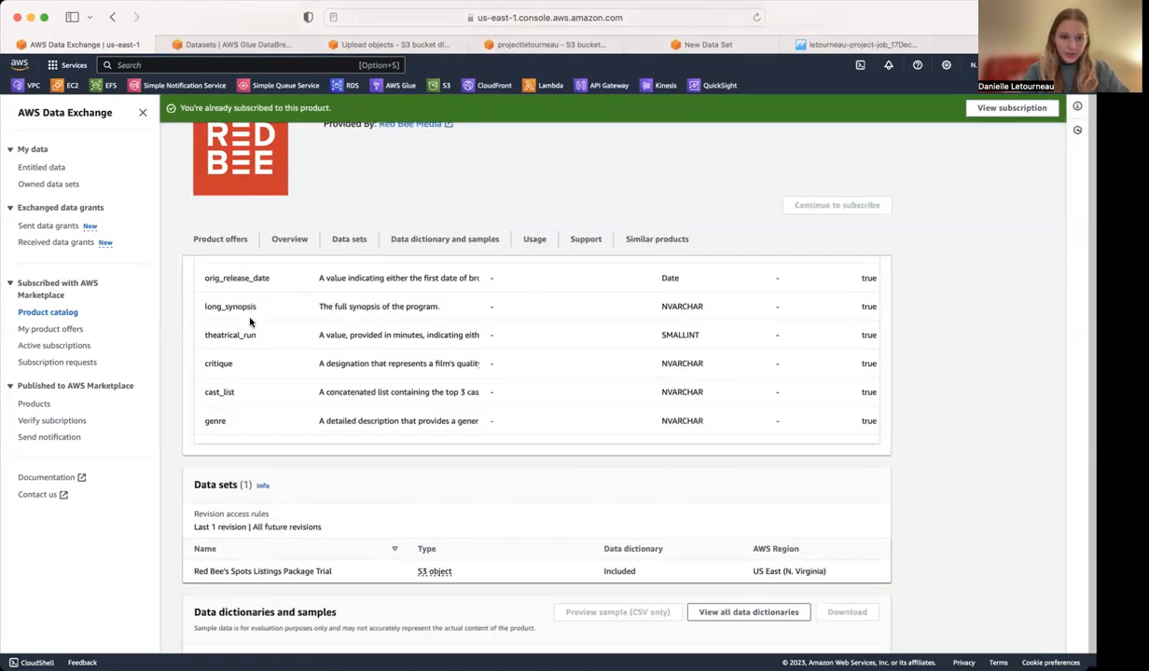
scroll(249, 321, up, 3)
scroll(250, 322, down, 4)
scroll(250, 322, down, 5)
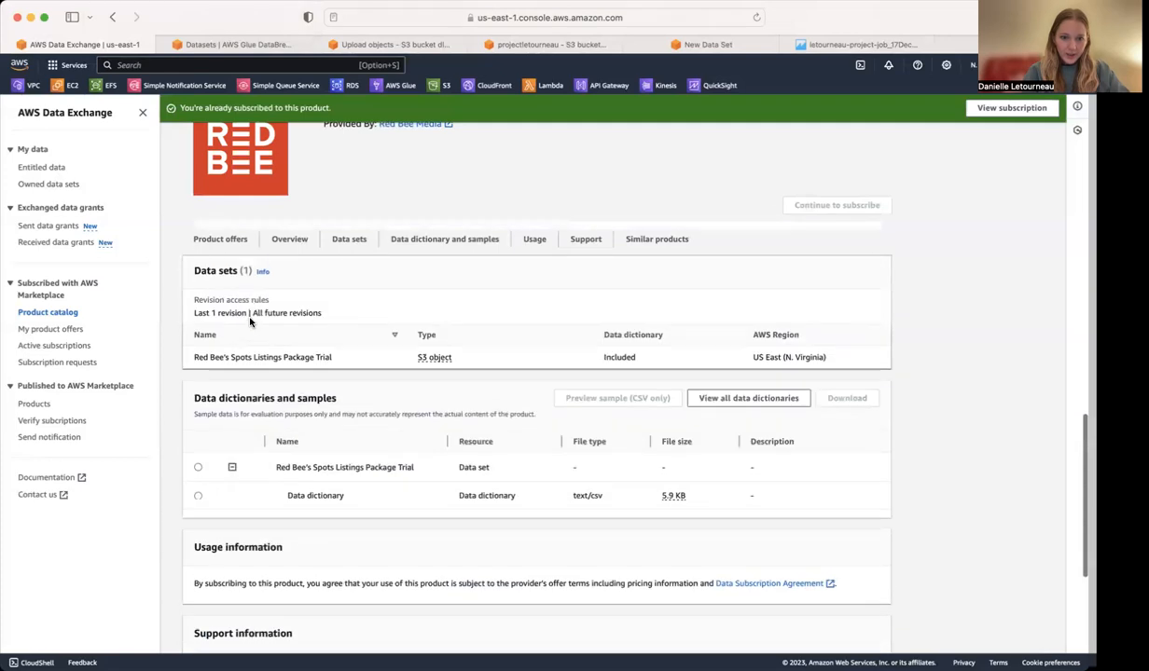
click(198, 465)
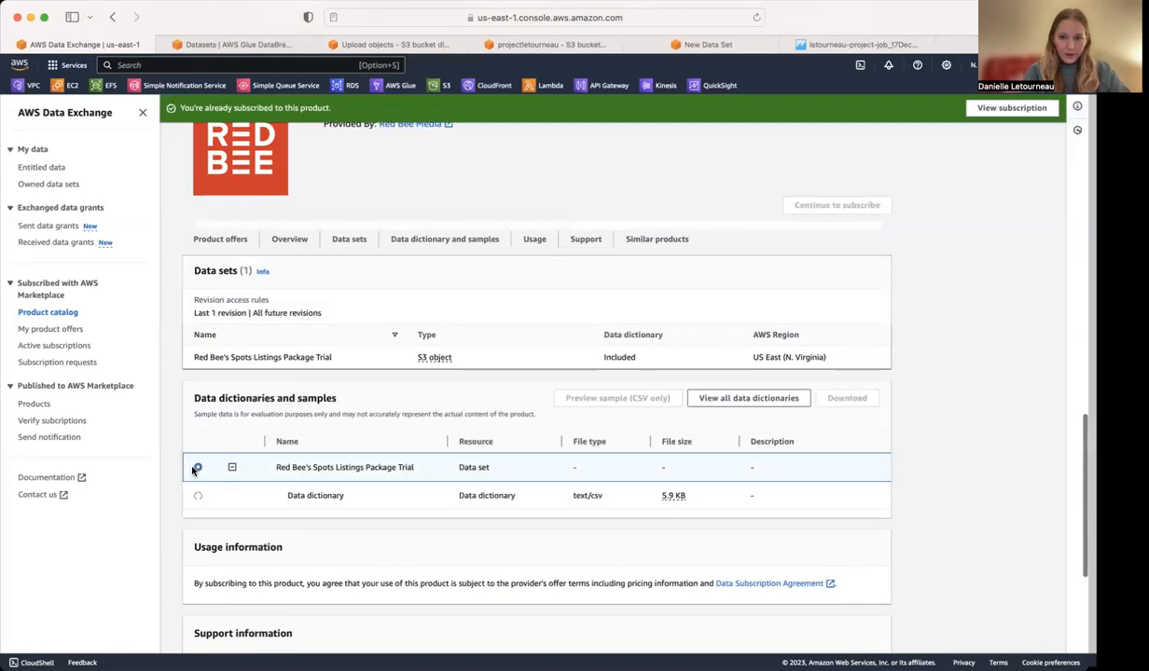
scroll(463, 416, up, 10)
scroll(463, 415, up, 10)
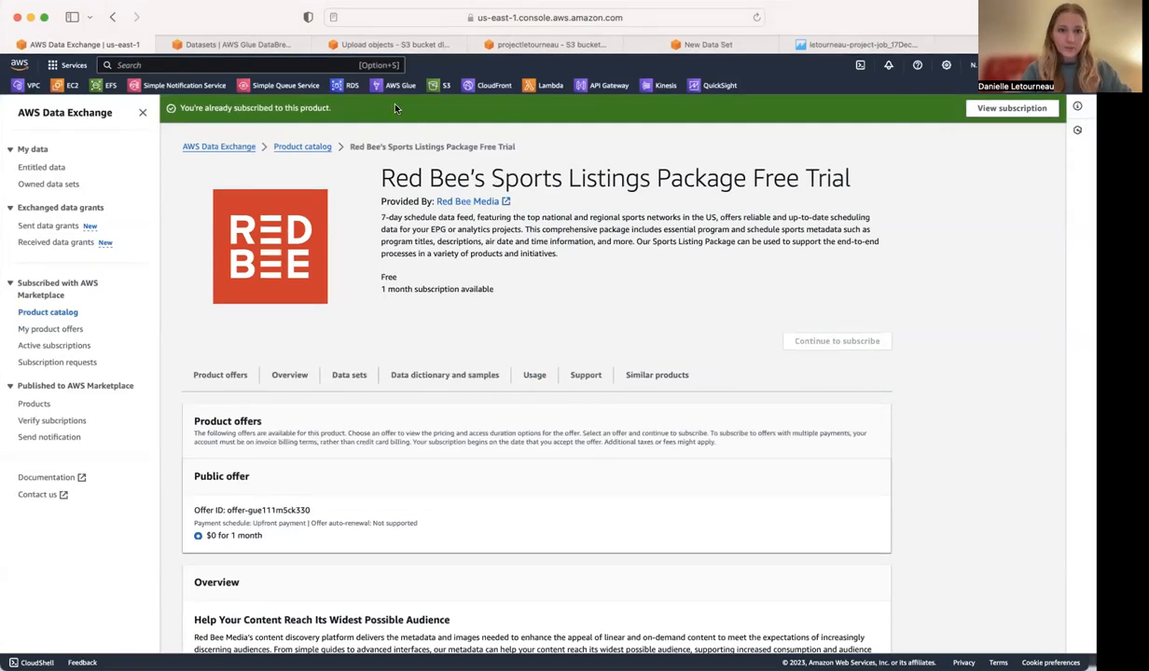
Switch to Amazon S3 and review the ownership, public access, tag and encryption settings for creating a bucket, without creating one.
click(390, 44)
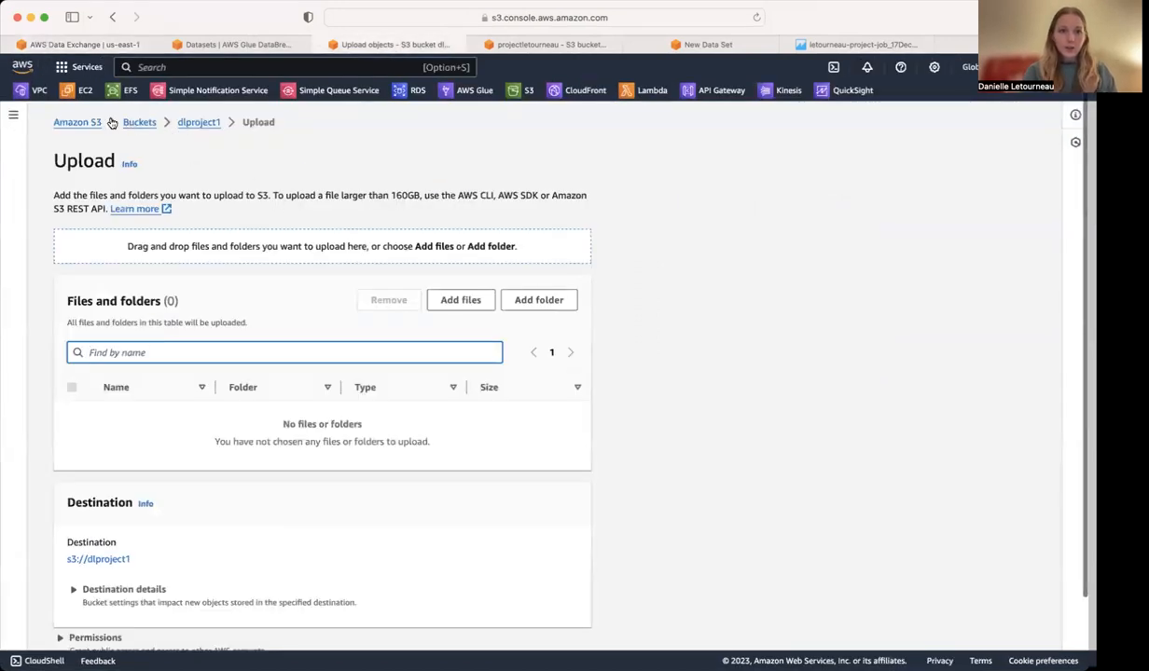
click(78, 122)
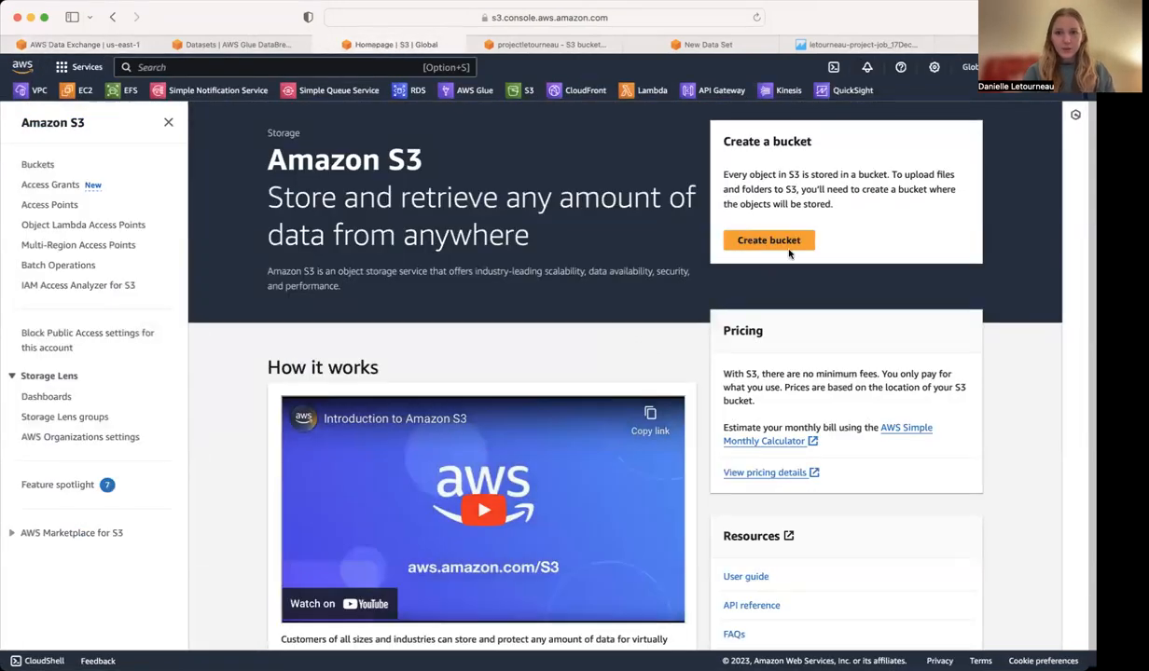
click(746, 243)
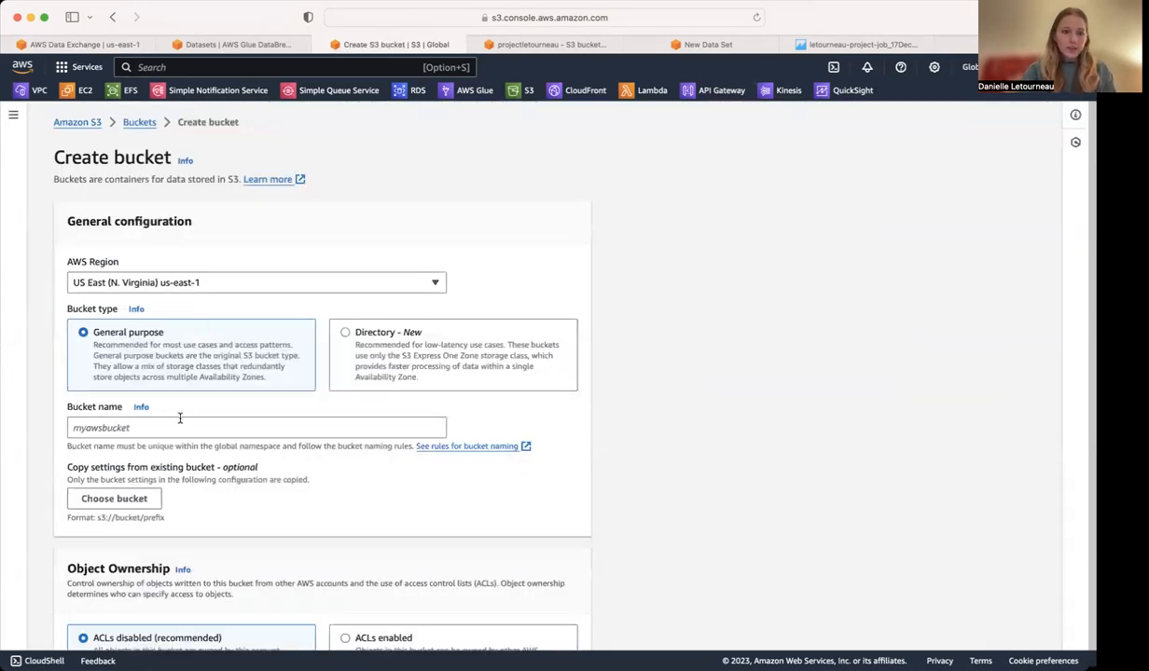
scroll(169, 425, down, 3)
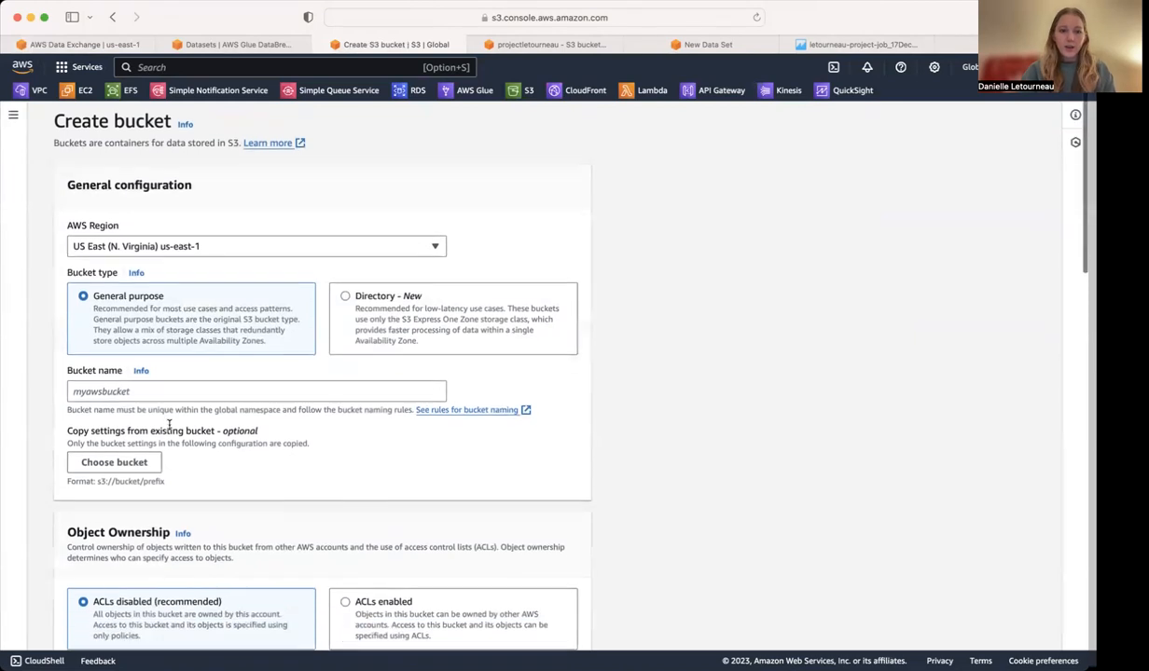
scroll(180, 403, down, 10)
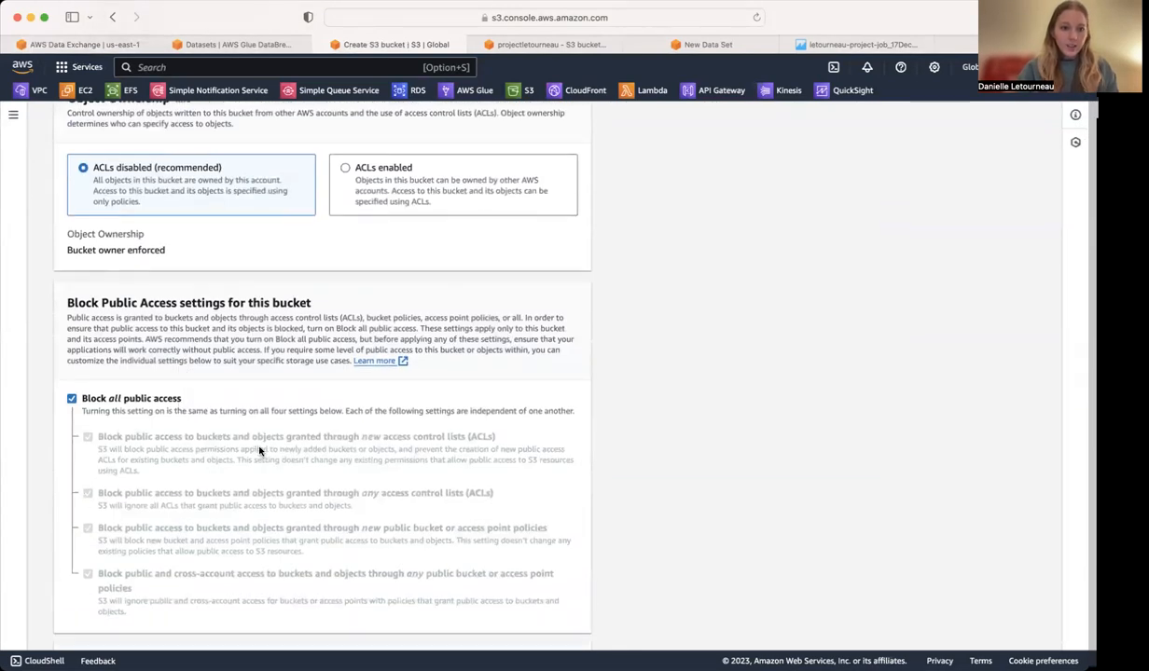
scroll(254, 447, down, 14)
scroll(251, 451, down, 6)
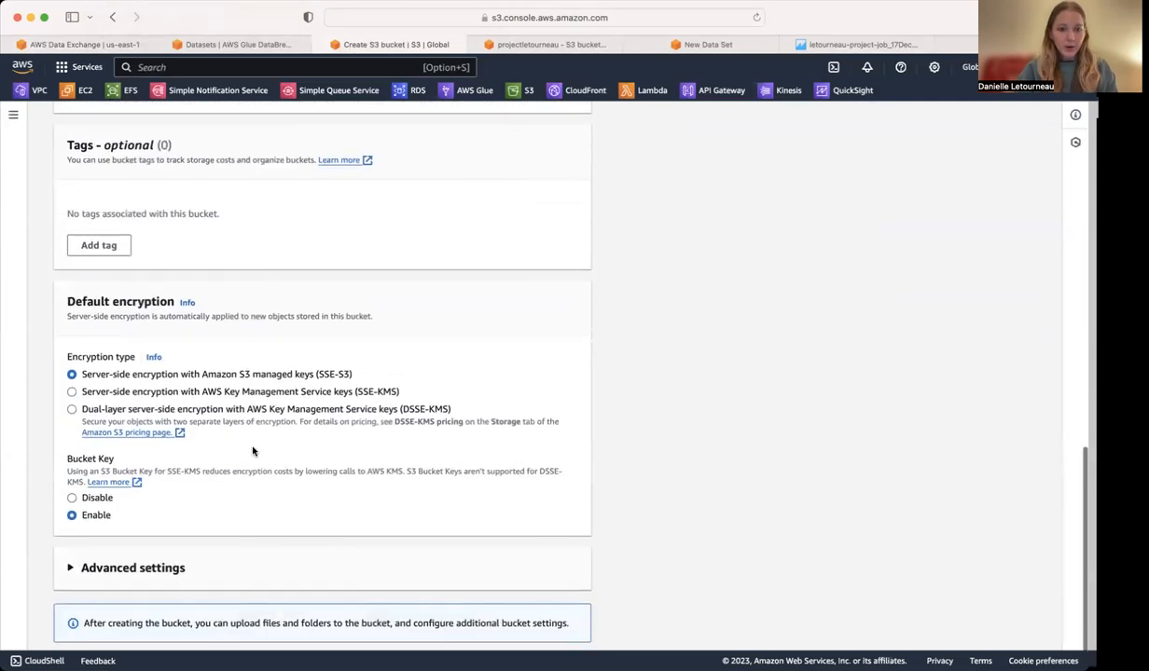
click(463, 624)
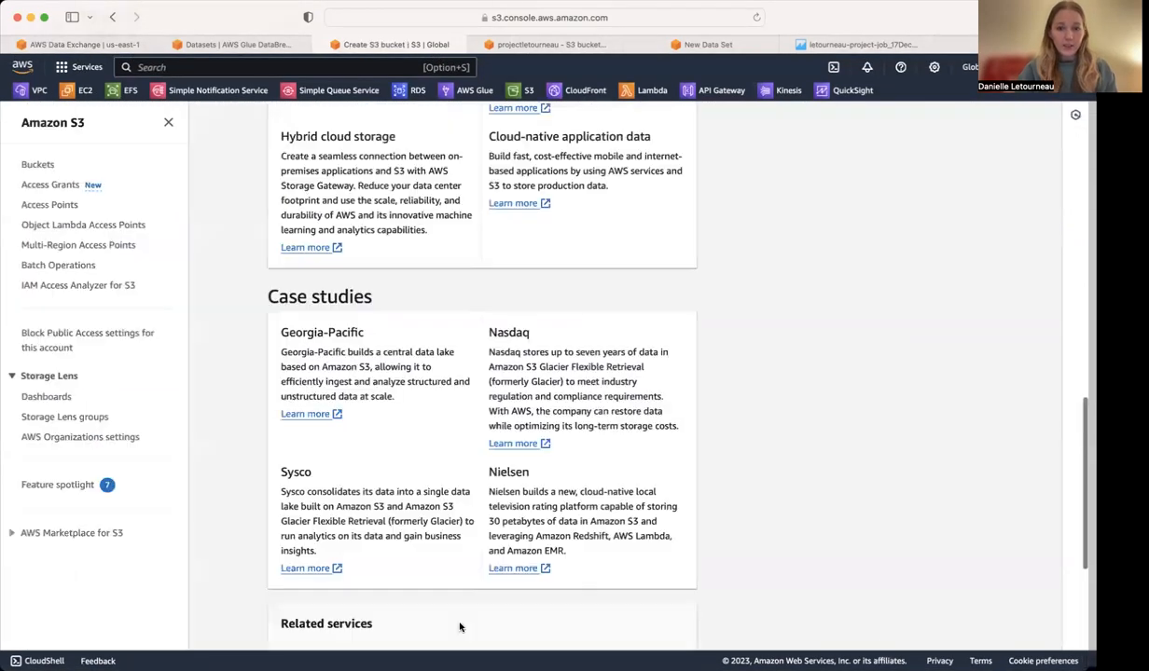
Open the dlproject1 bucket from the general purpose buckets to view its objects.
scroll(552, 496, up, 12)
scroll(552, 496, up, 12)
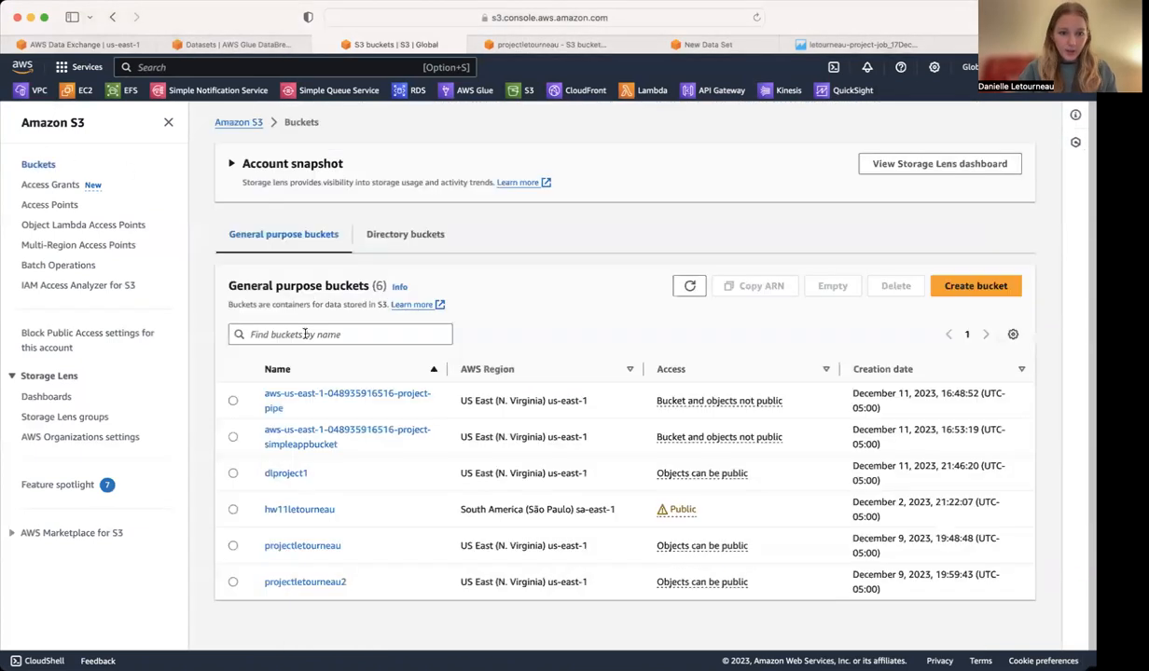
click(281, 470)
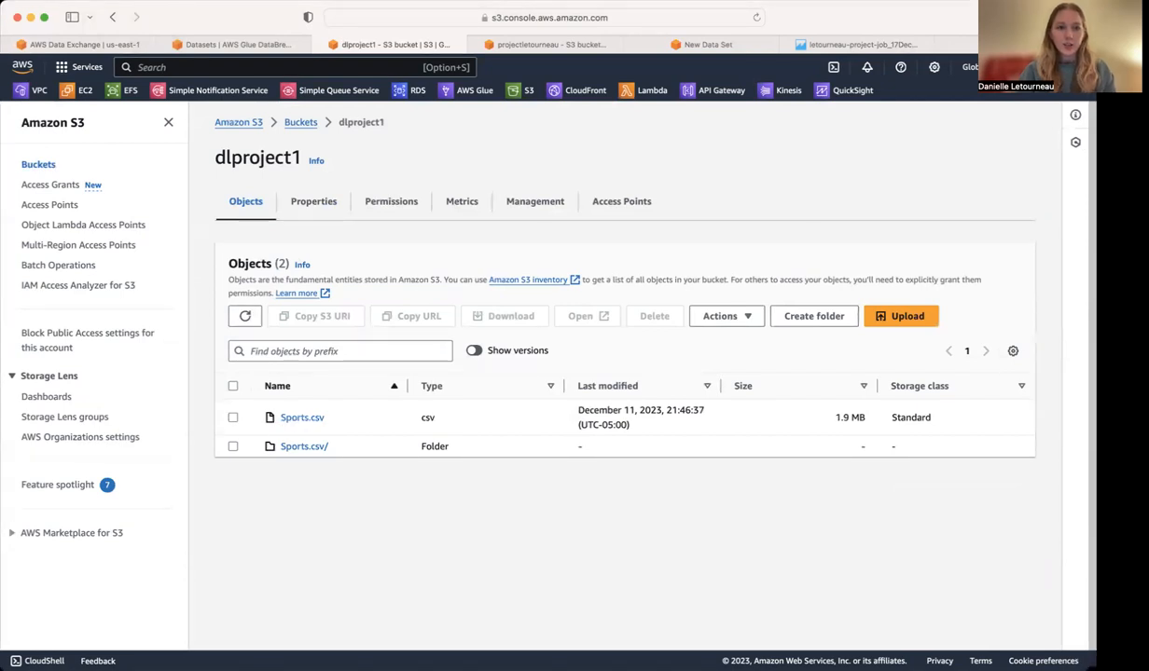
Return to AWS Data Exchange and open the active subscription to Red Bee's Sports Listings Package Free Trial.
click(86, 47)
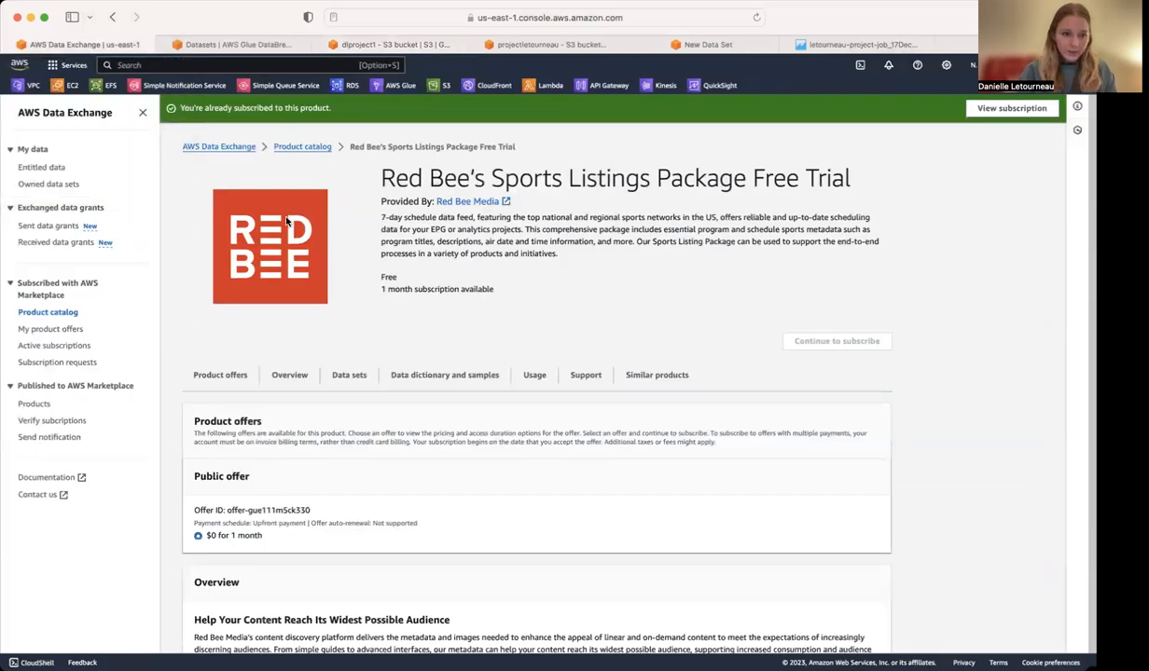
click(65, 345)
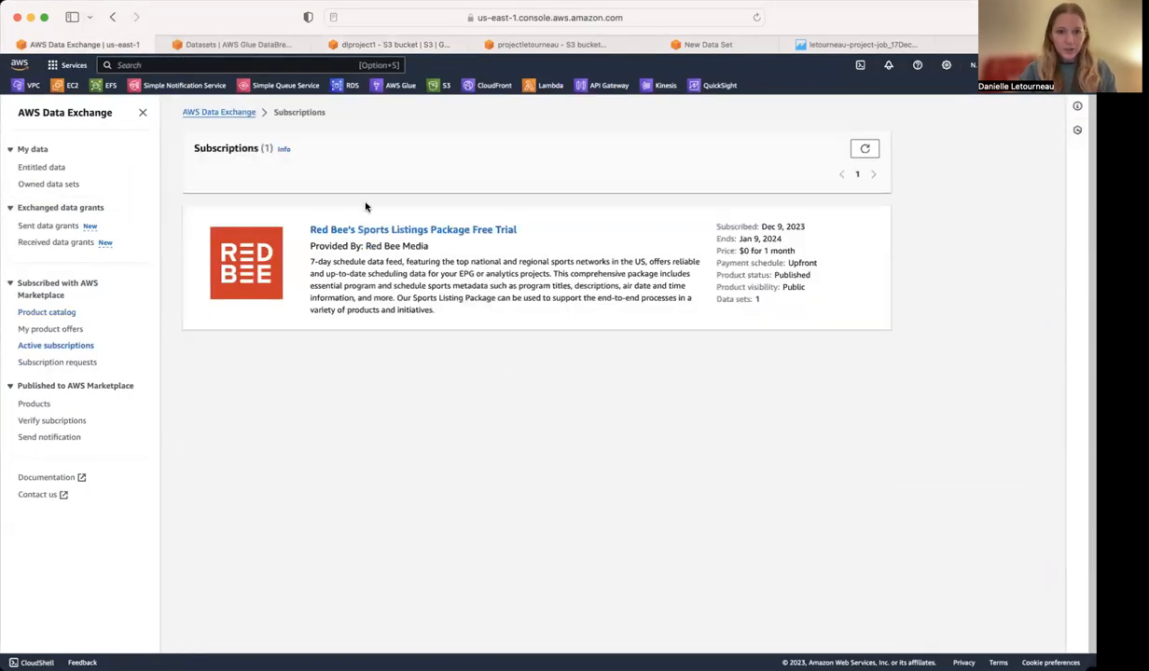
click(390, 229)
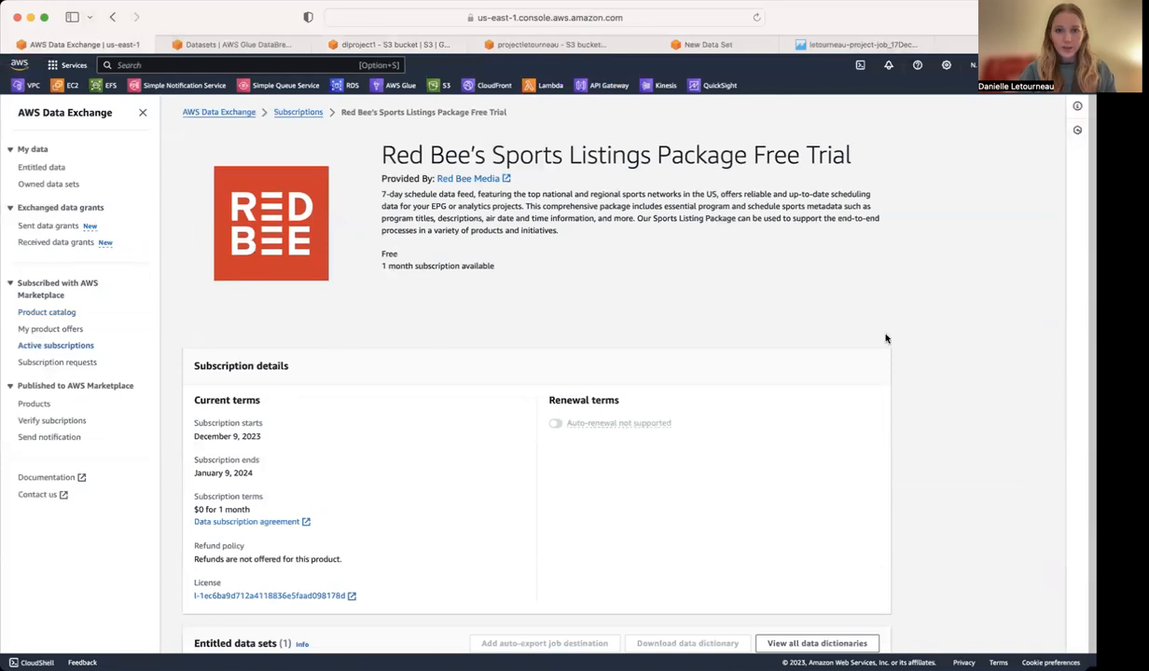
Select the subscription's entitled data set and view the S3 buckets available as its simple auto-export job destination.
scroll(636, 363, down, 5)
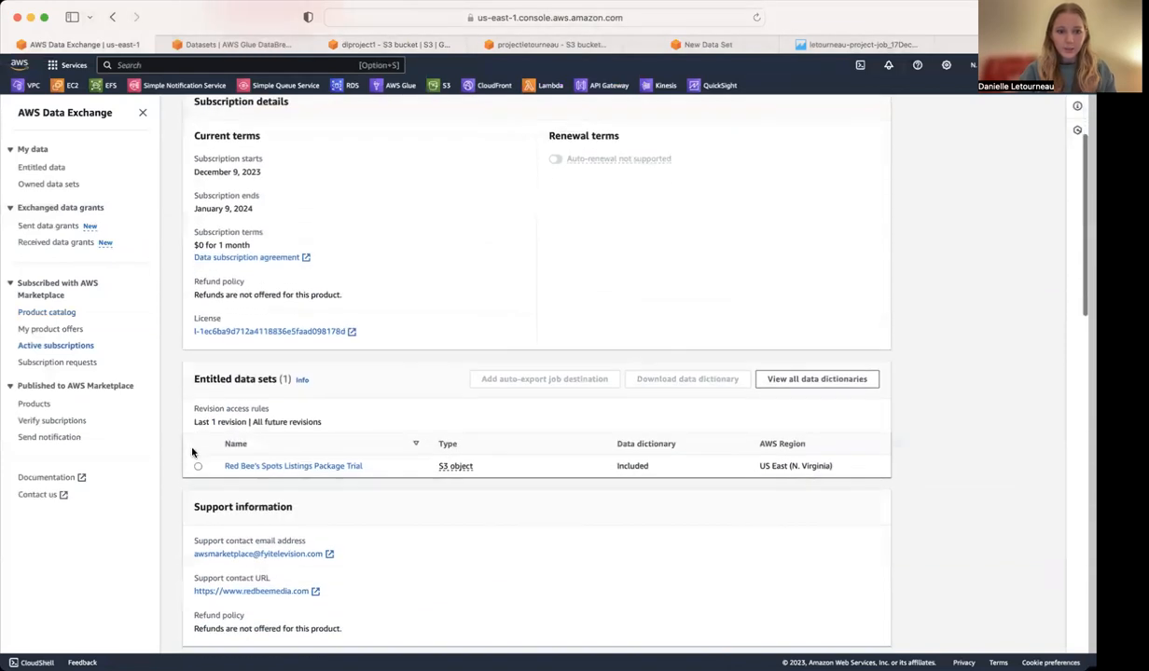
click(197, 465)
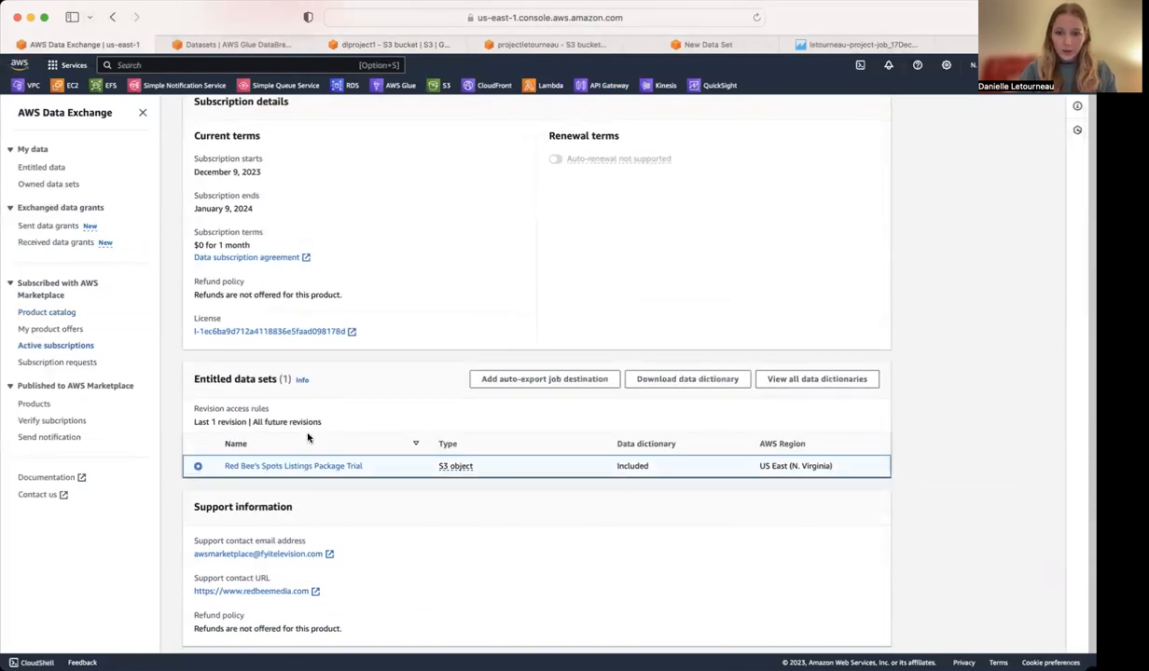
click(562, 386)
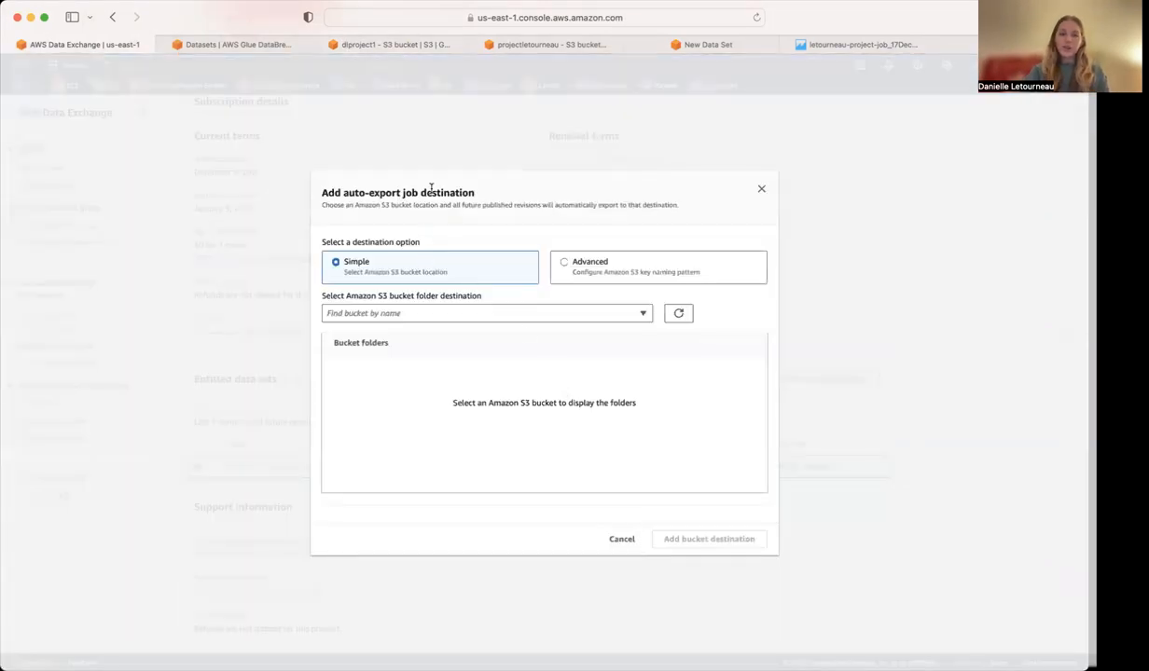
click(421, 316)
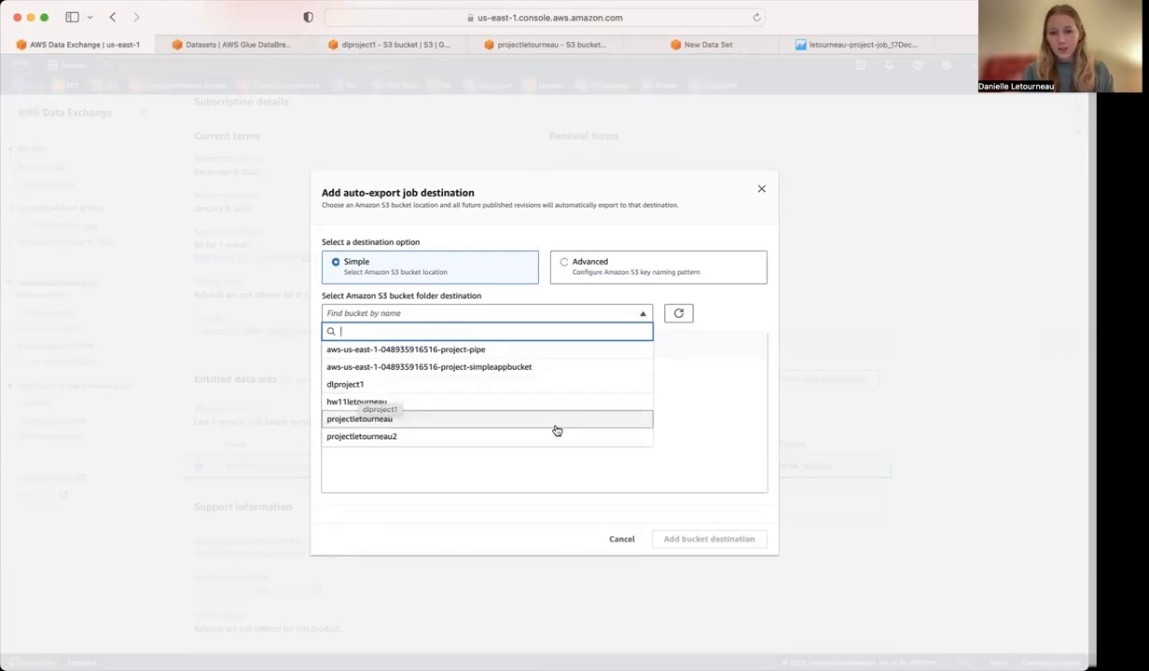
Check the Sports.csv objects in the dlproject1 bucket, and switch to the AWS Glue DataBrew datasets.
click(373, 44)
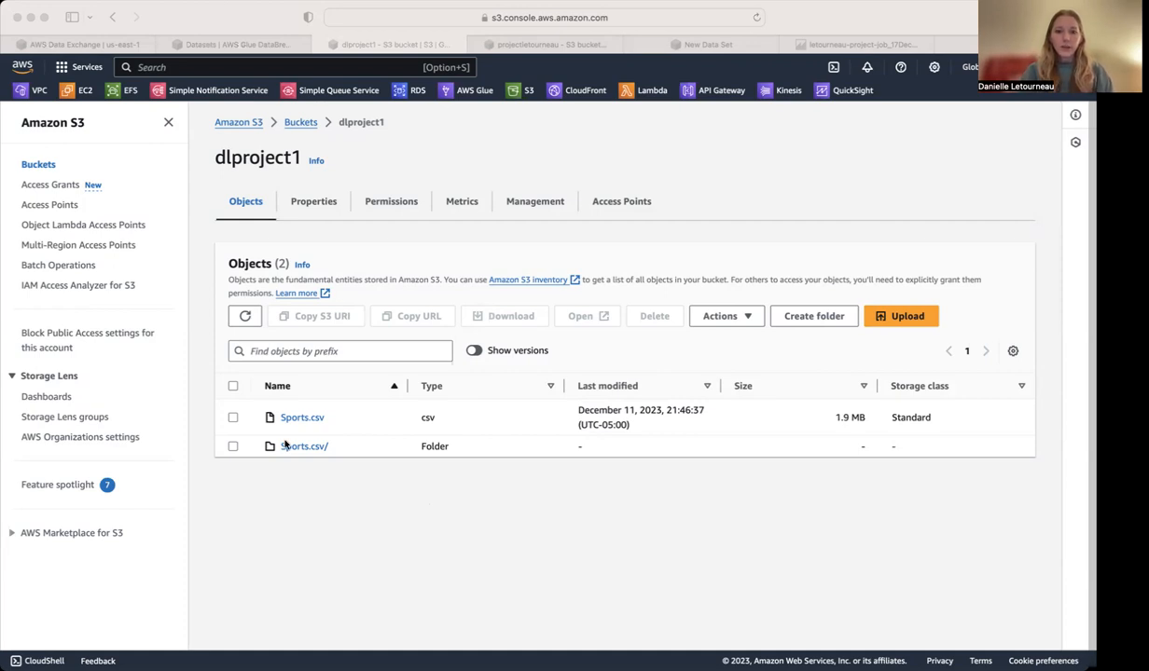
click(278, 514)
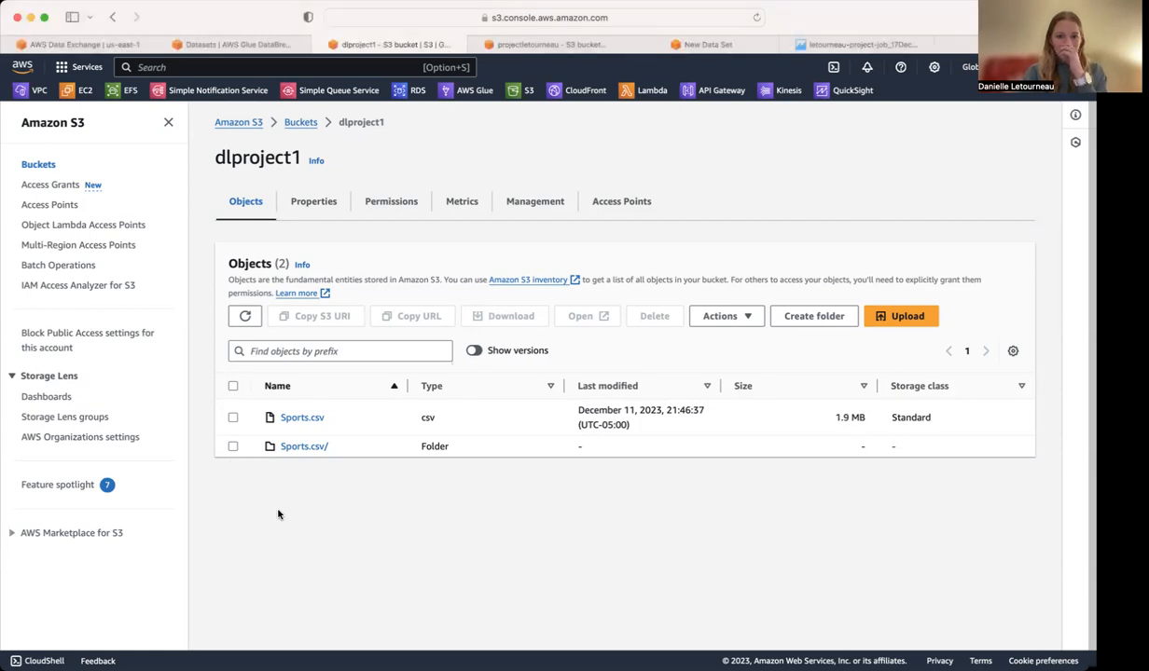
click(234, 43)
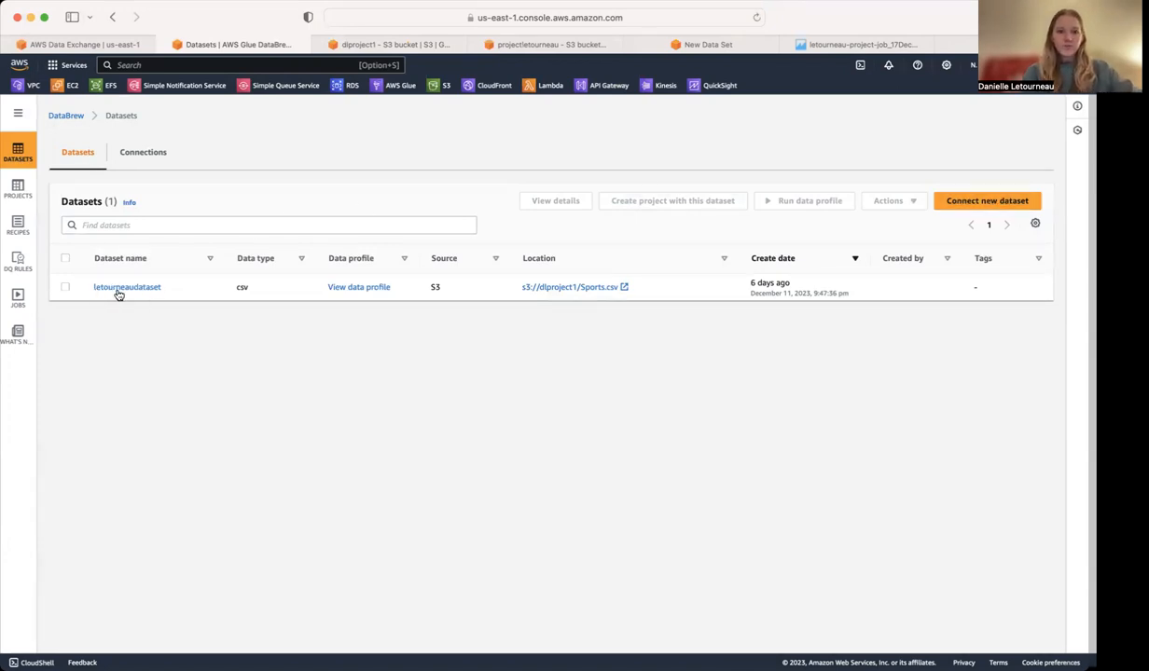
Try to connect a new dataset with s3://dlproject1/ as its Amazon S3 source.
click(986, 201)
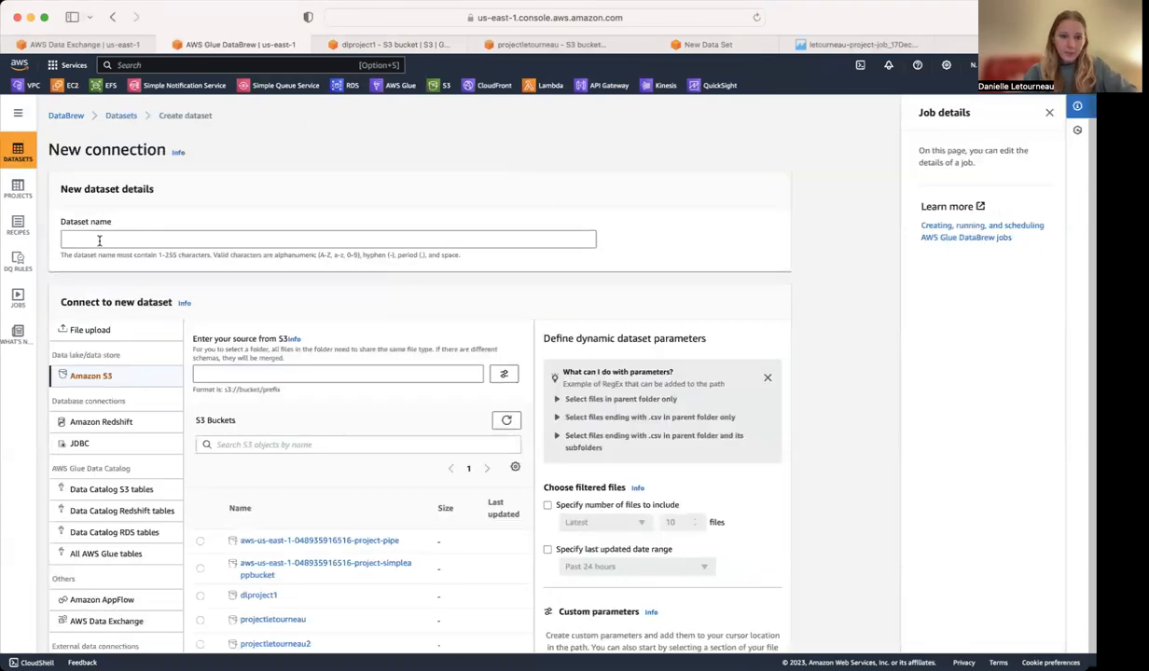
click(304, 372)
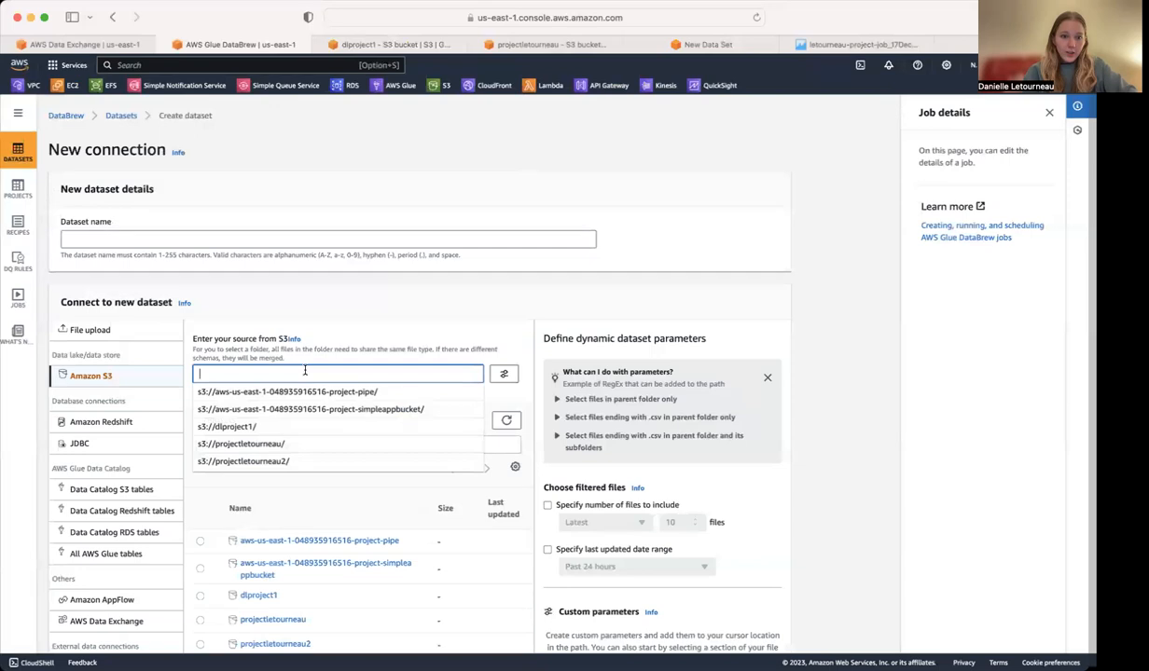
click(260, 426)
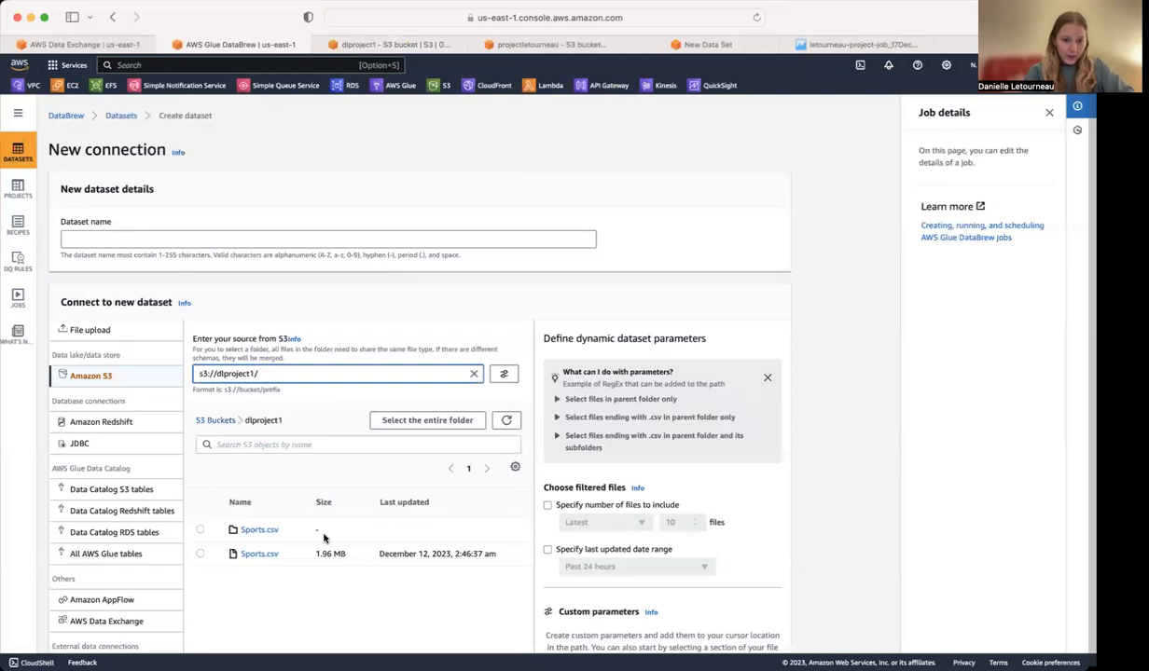
click(473, 374)
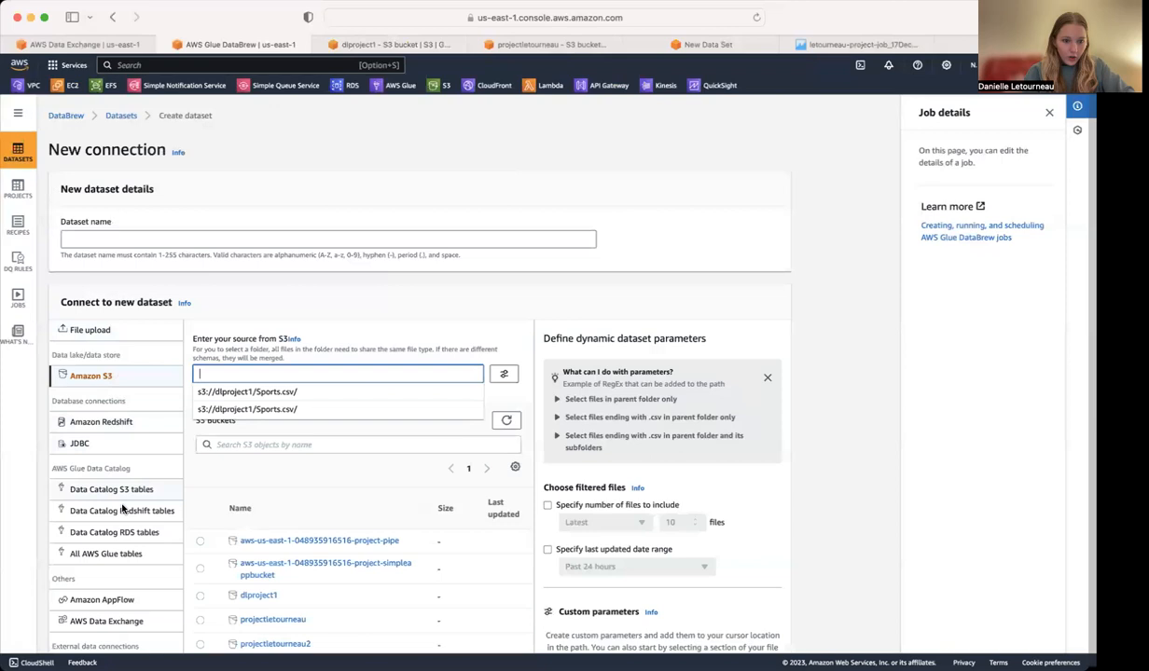
scroll(125, 511, down, 1)
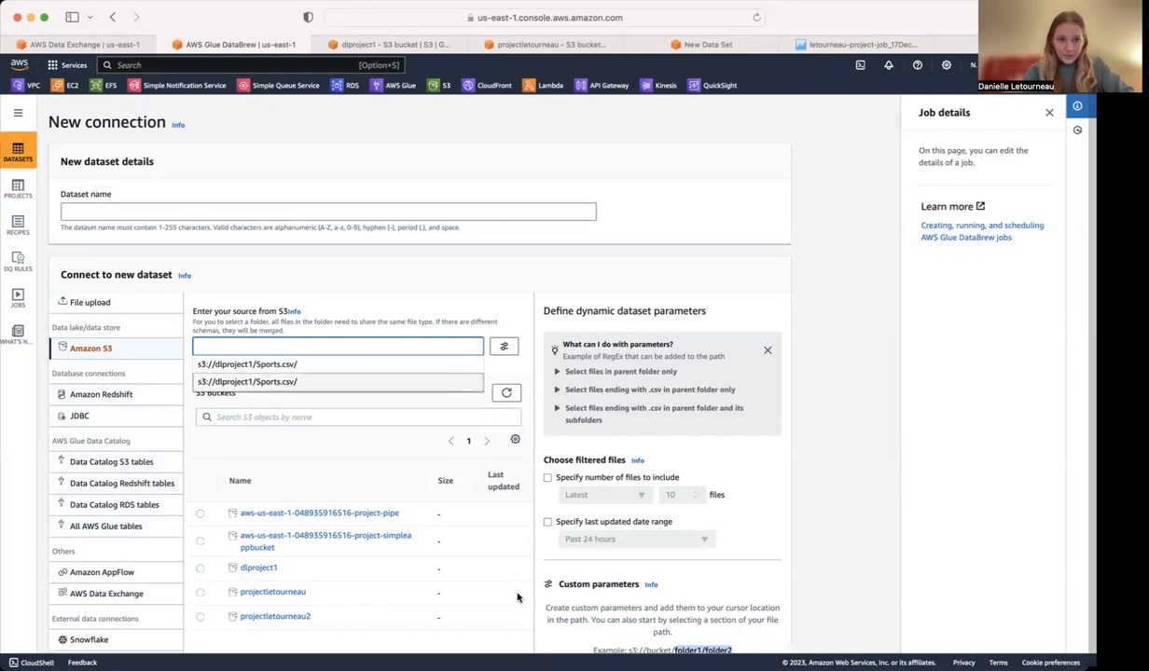
click(16, 154)
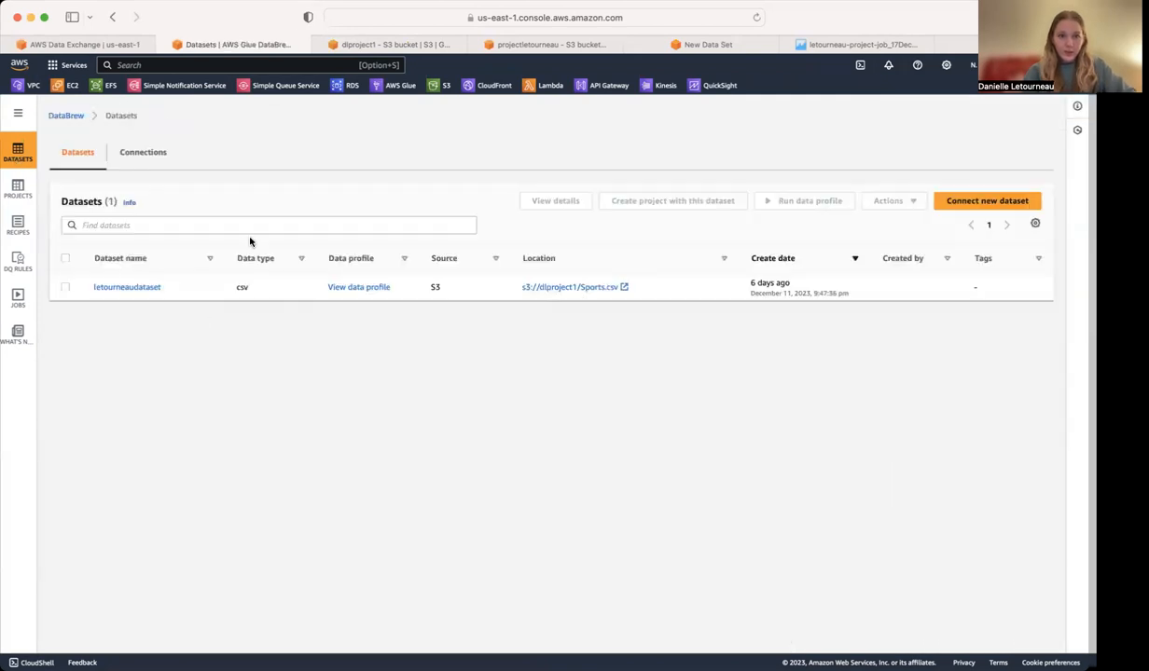
Open the existing Sports.csv dataset and examine its details and grid preview.
click(149, 288)
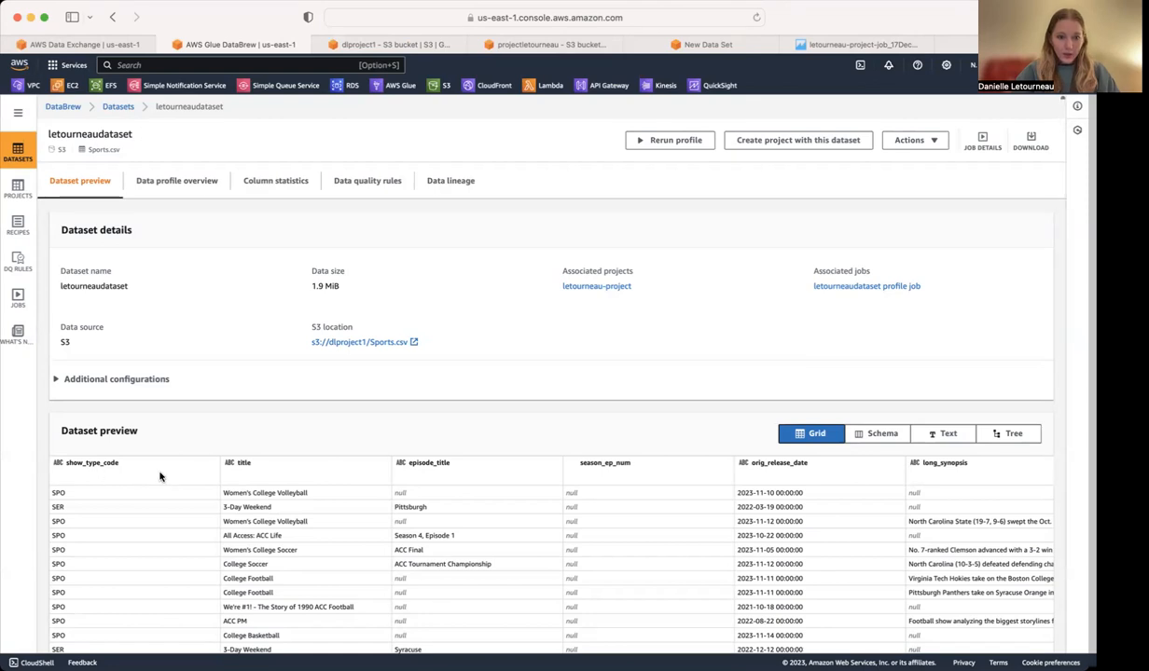
scroll(274, 476, down, 2)
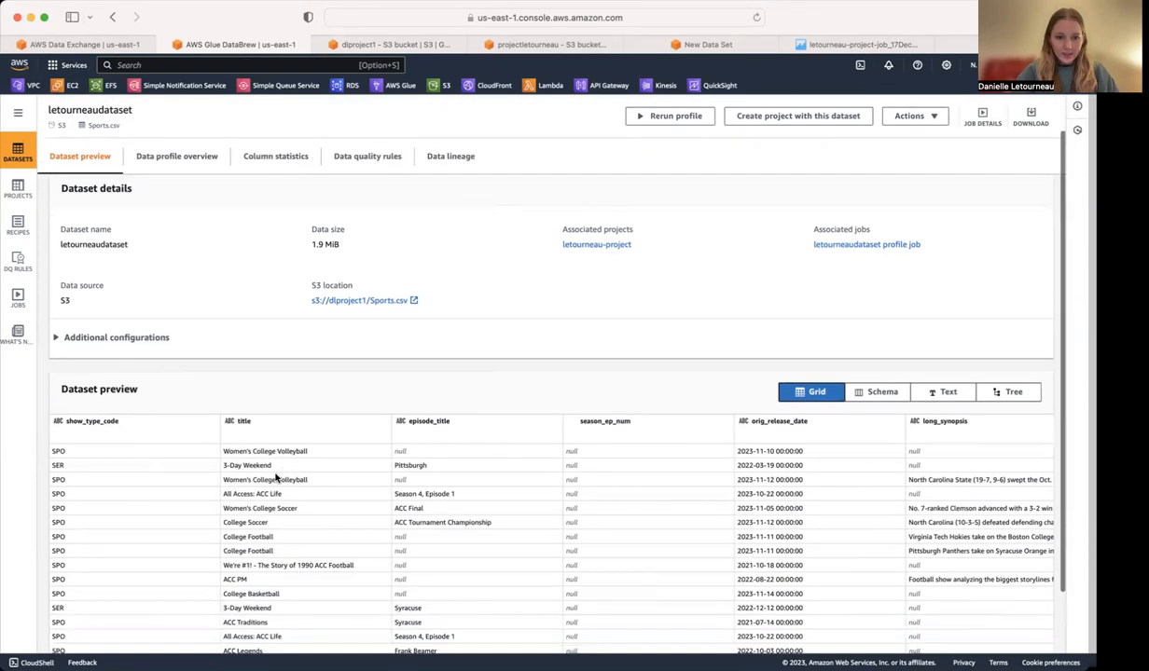
scroll(275, 476, down, 1)
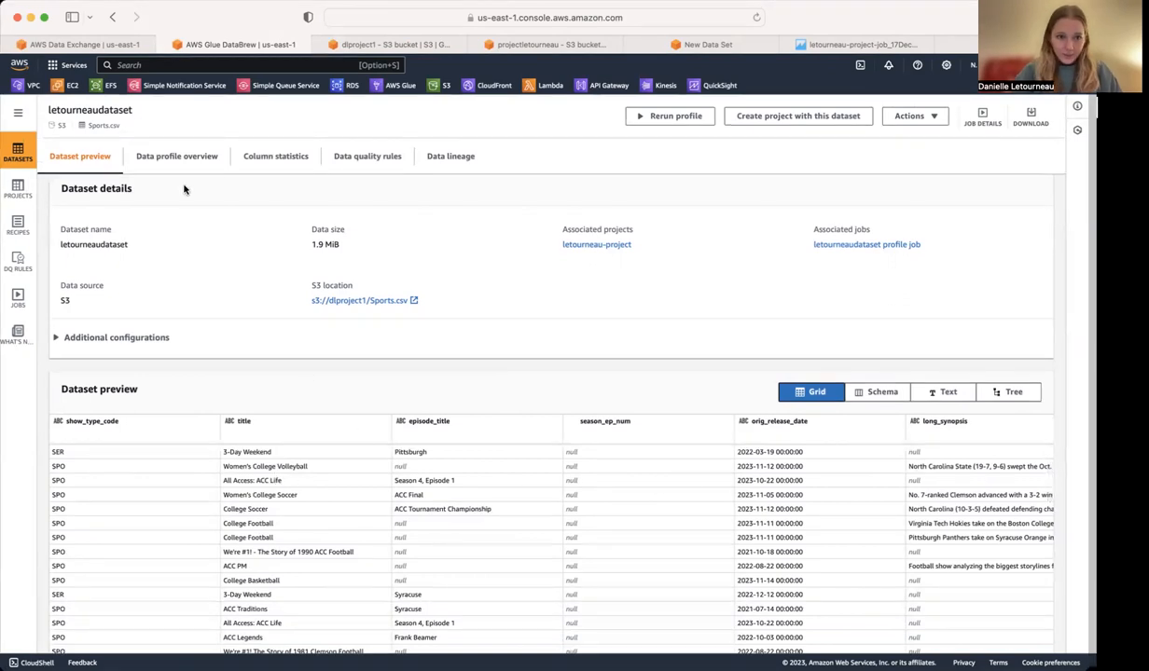
Review the dataset's data profile overview, from the summary and correlations to the value distributions and columns summary.
click(177, 158)
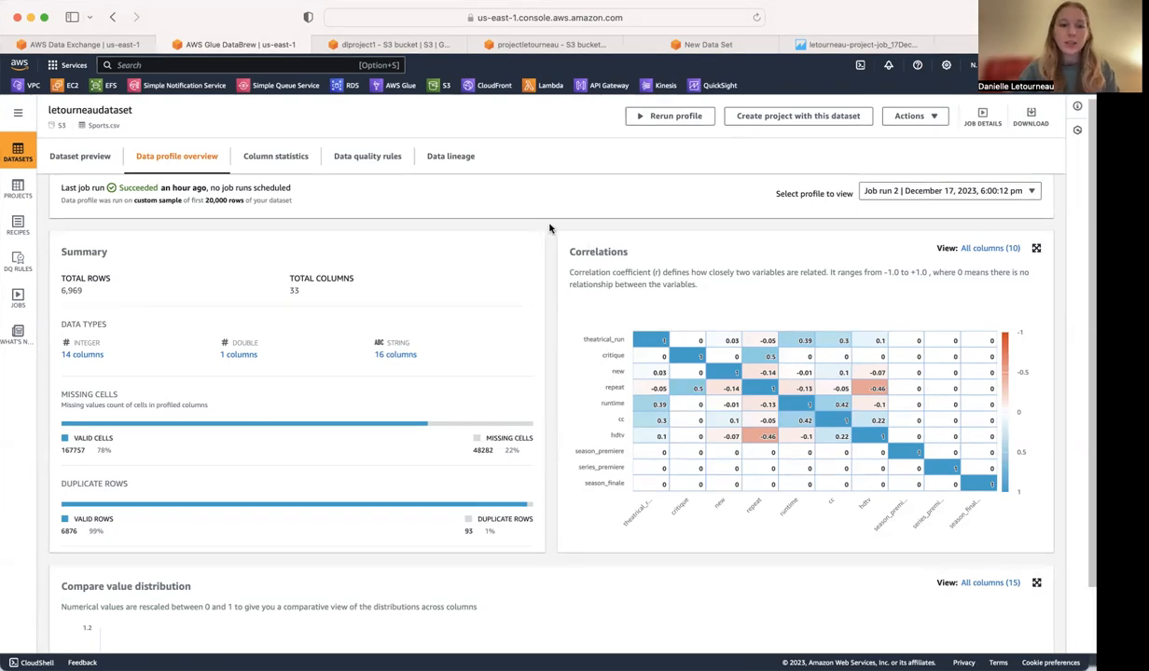
scroll(549, 227, down, 5)
scroll(549, 227, down, 2)
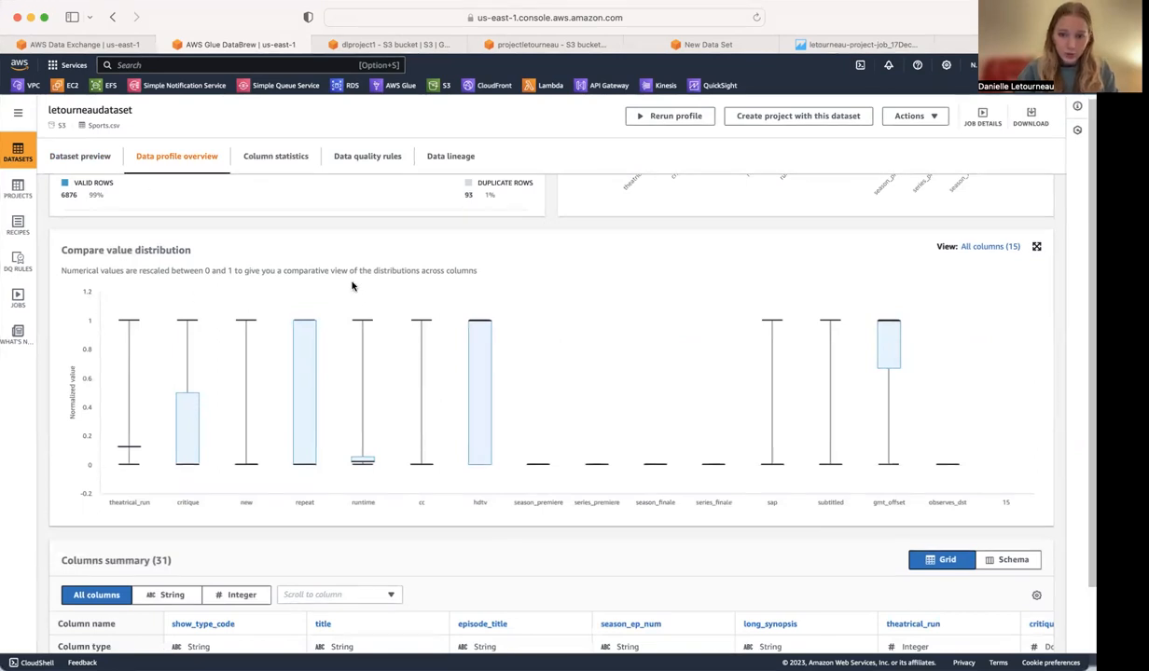
scroll(726, 381, down, 6)
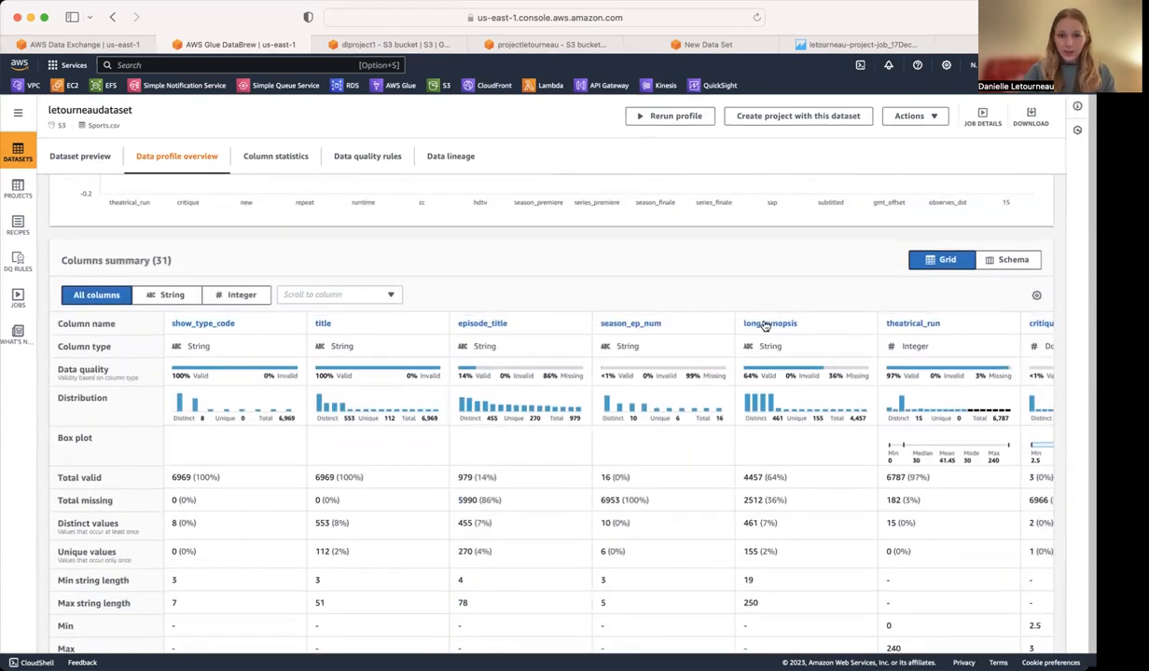
View the column statistics for show_type_code, including its data quality, value distribution and top distinct values.
click(207, 325)
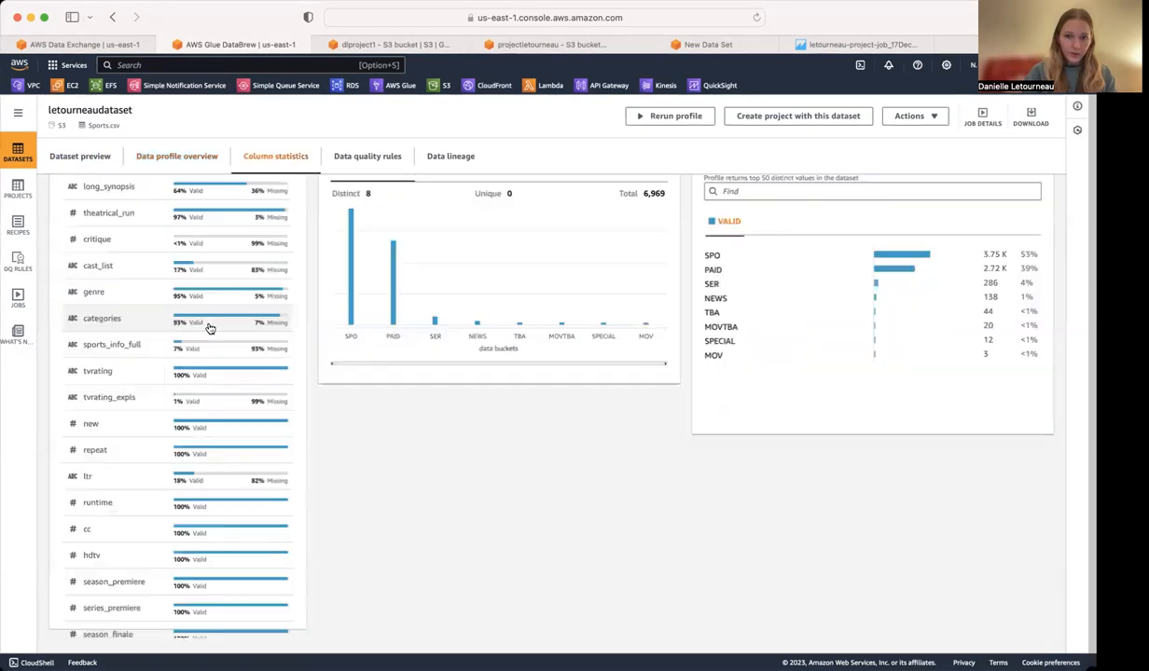
scroll(370, 290, up, 3)
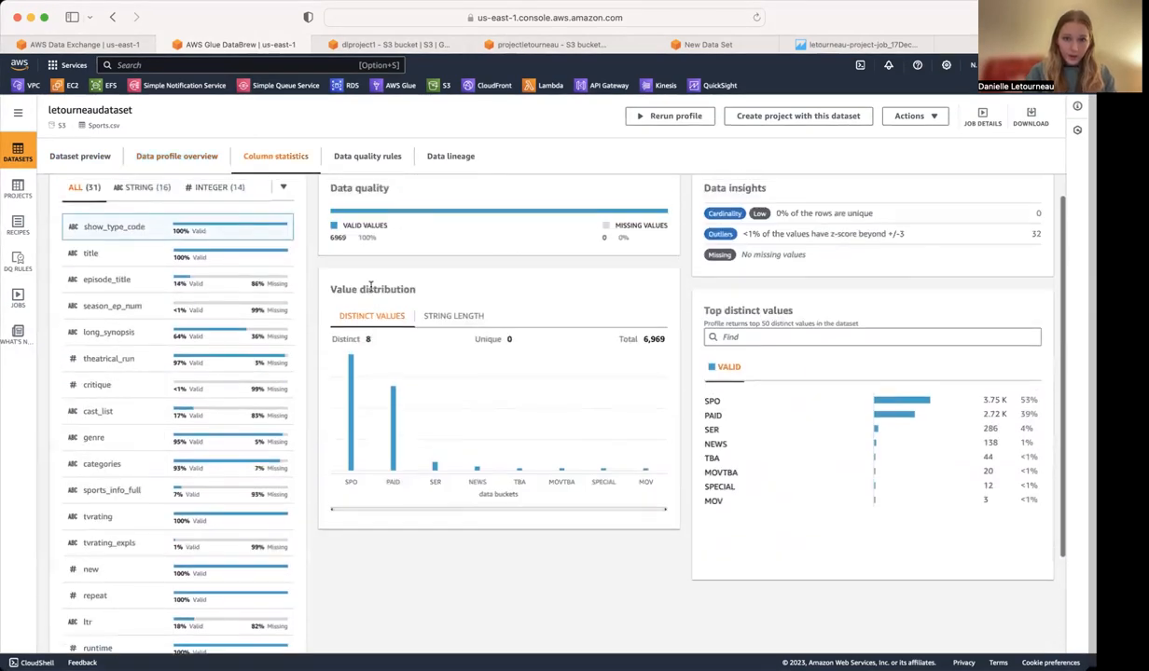
scroll(370, 290, up, 2)
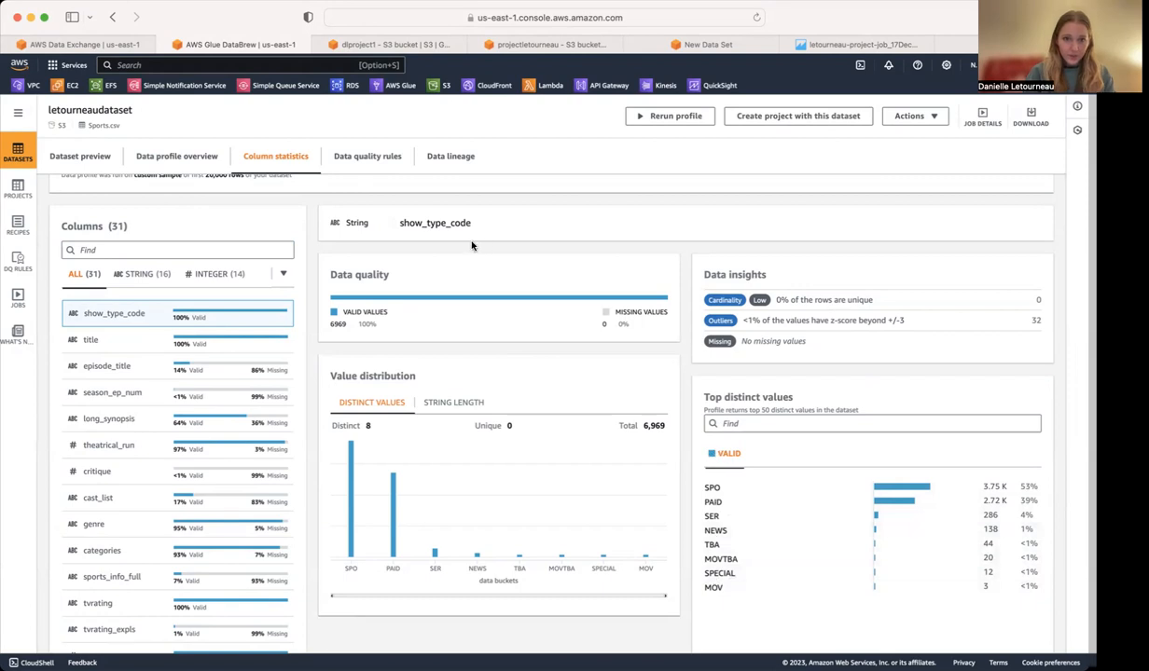
scroll(716, 453, up, 2)
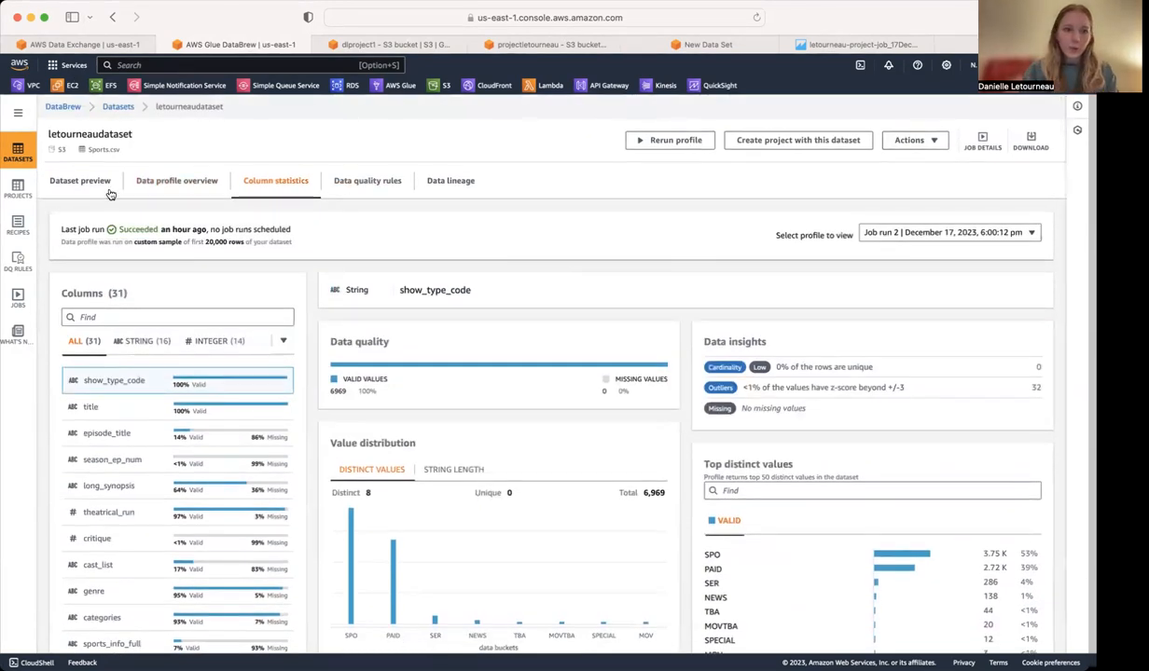
Start creating a new DataBrew project and view the choices for its attached recipe.
click(16, 189)
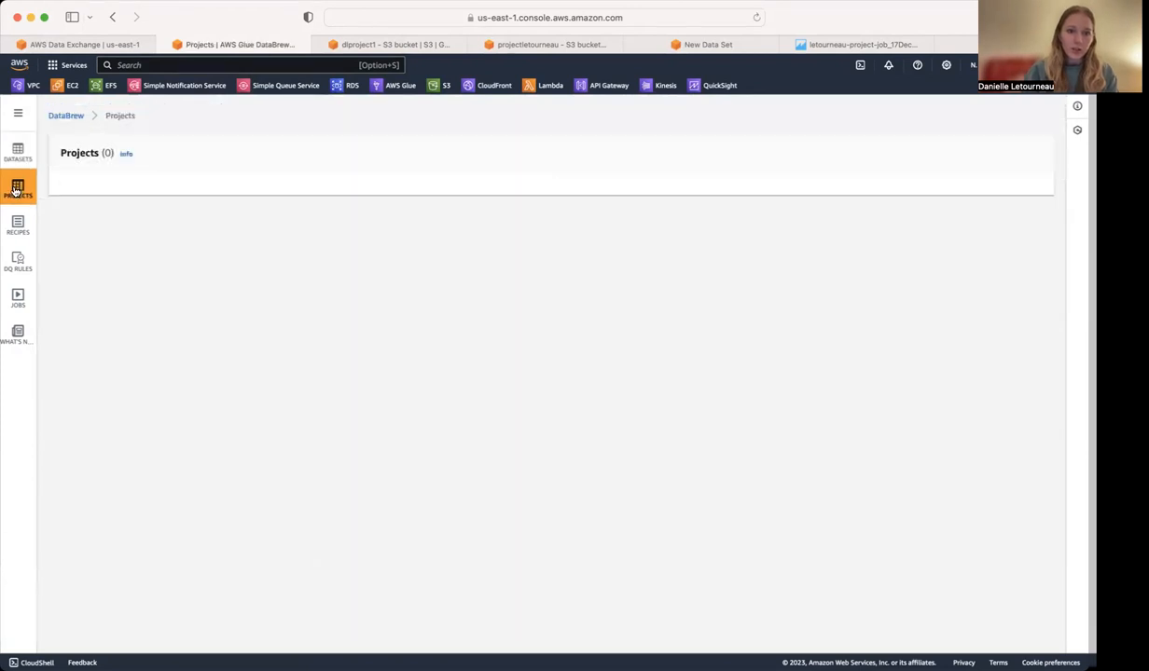
click(1001, 153)
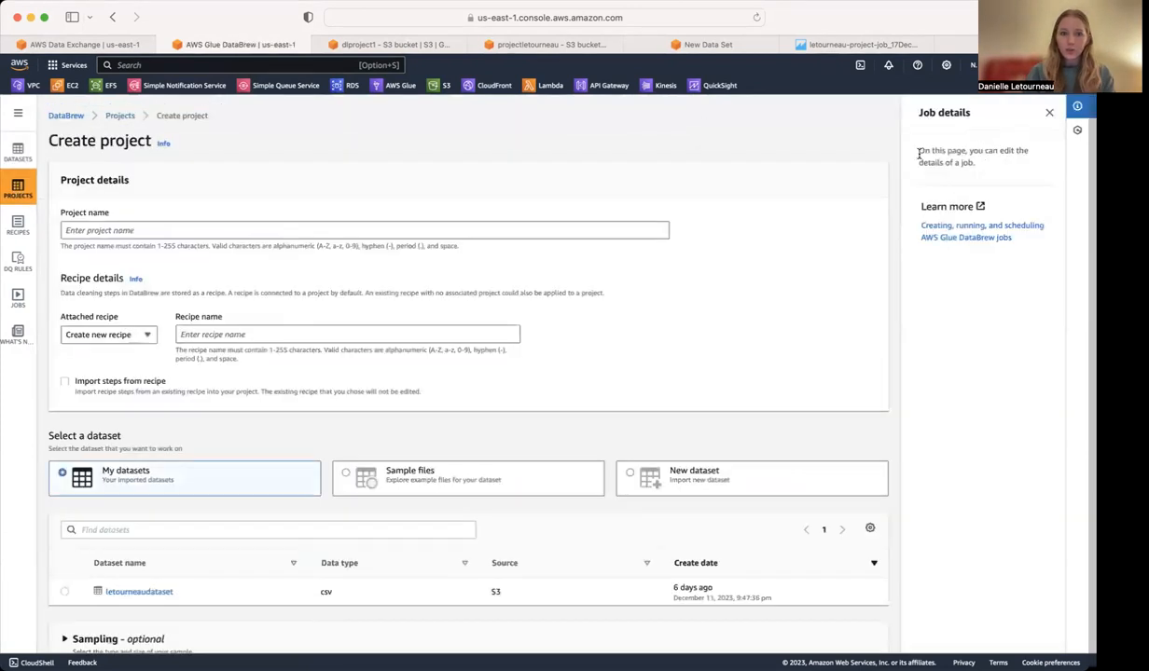
click(149, 336)
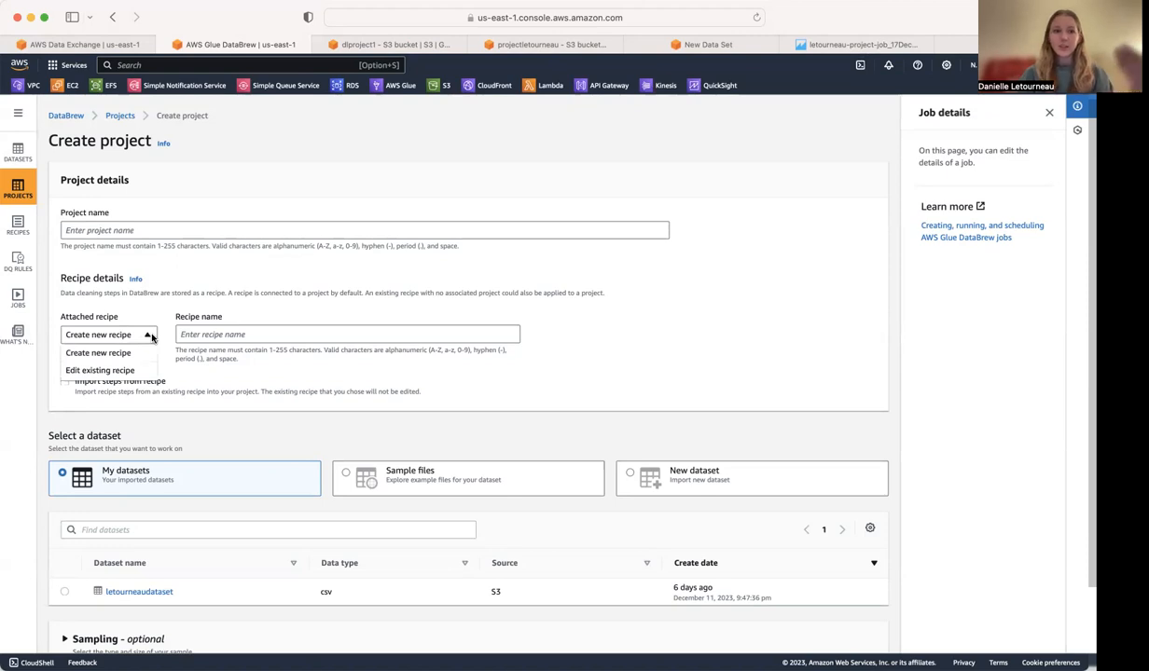
click(413, 374)
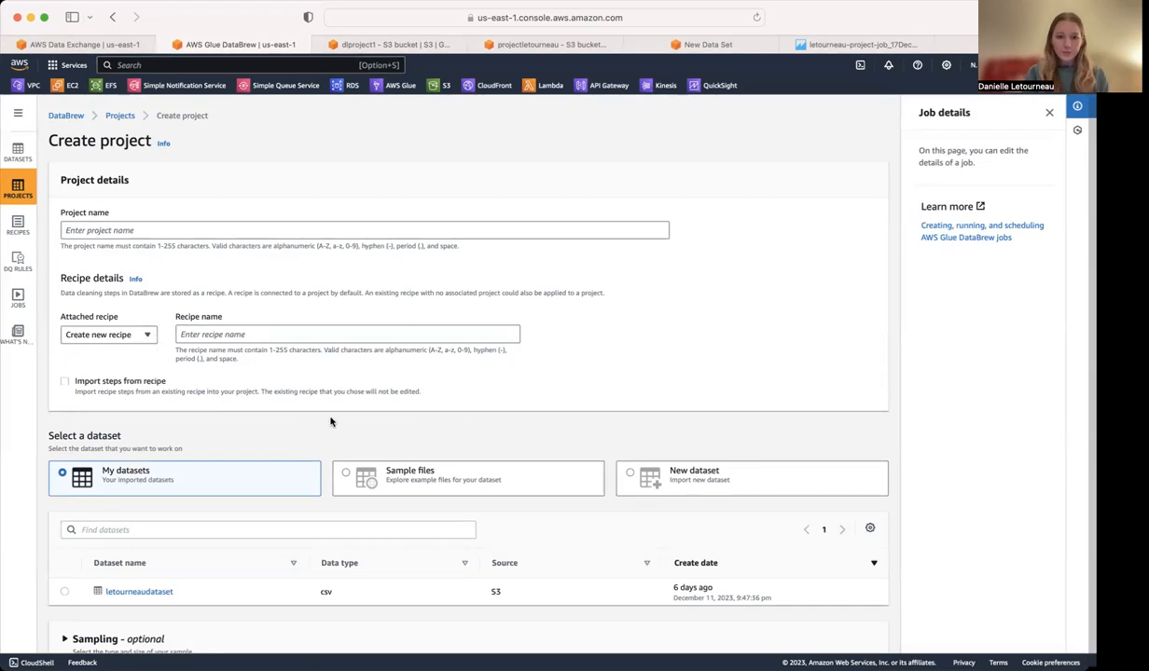
Review the new project's source options for importing a new dataset, and leave without creating the project.
scroll(165, 524, down, 1)
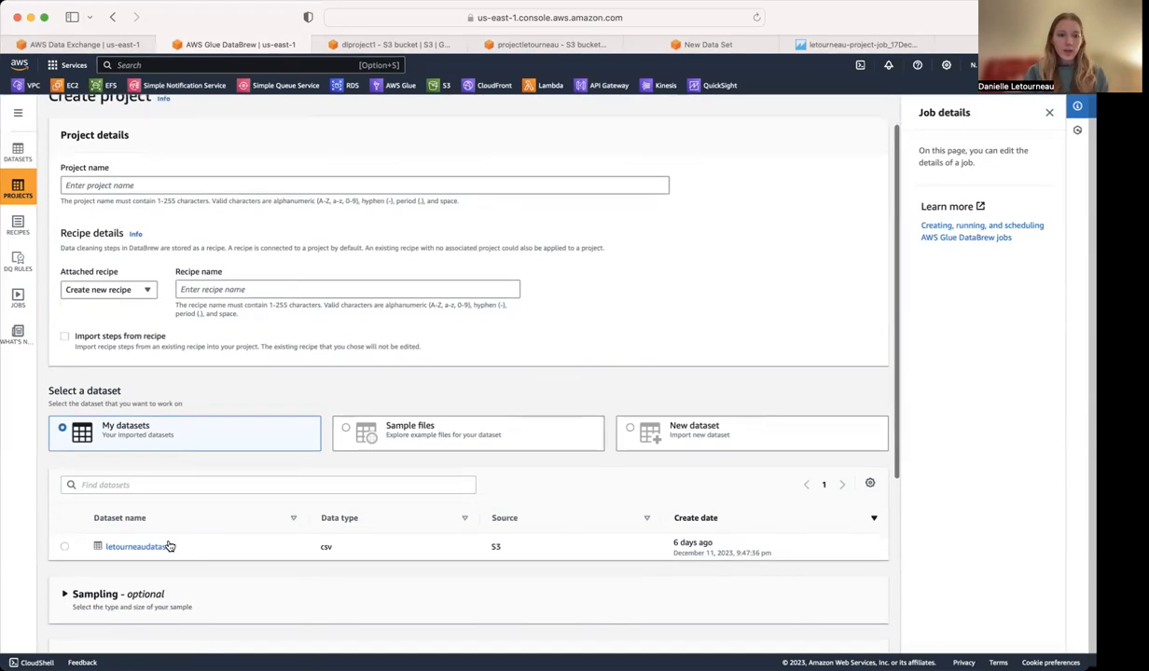
click(629, 429)
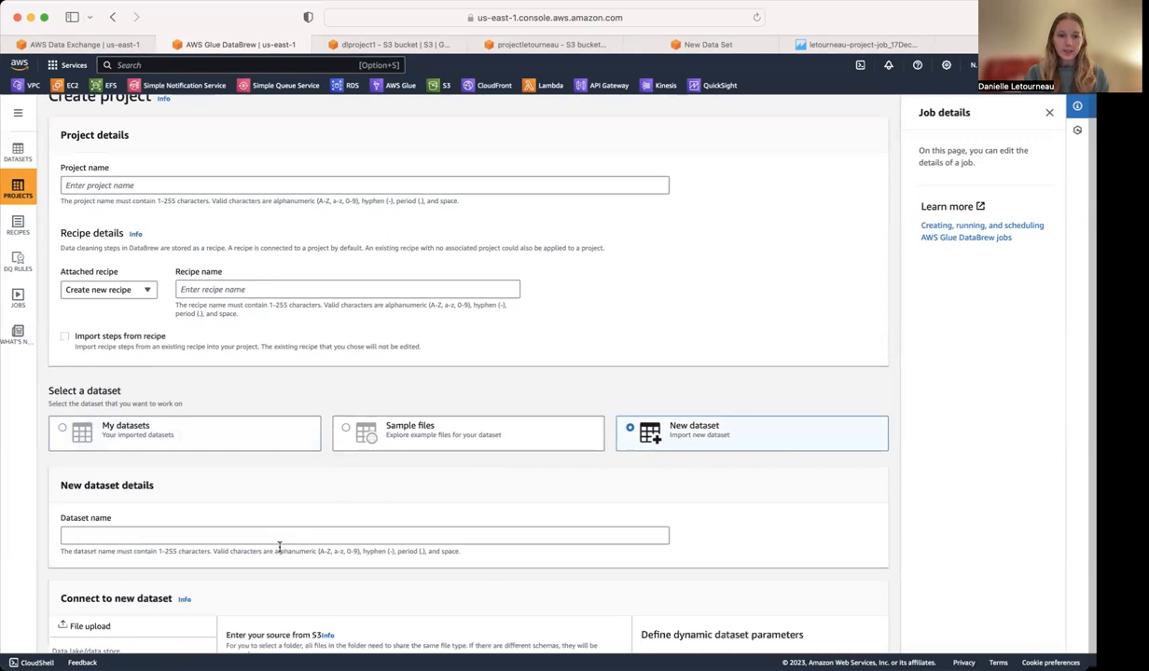
scroll(279, 547, down, 3)
scroll(278, 547, down, 6)
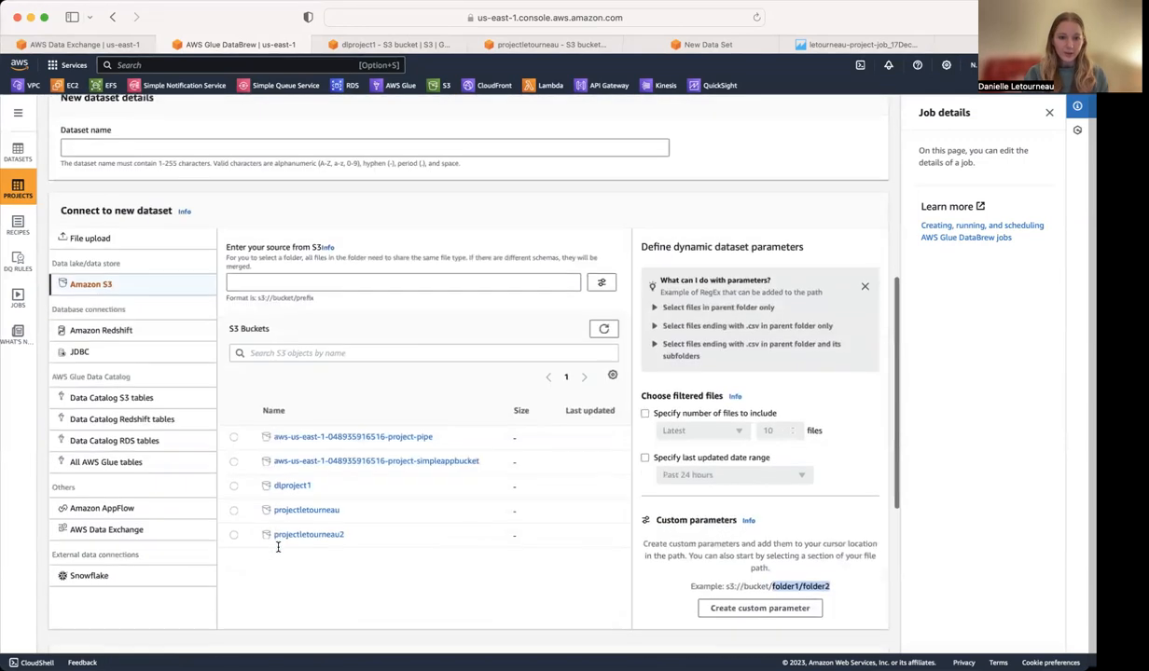
scroll(466, 513, up, 10)
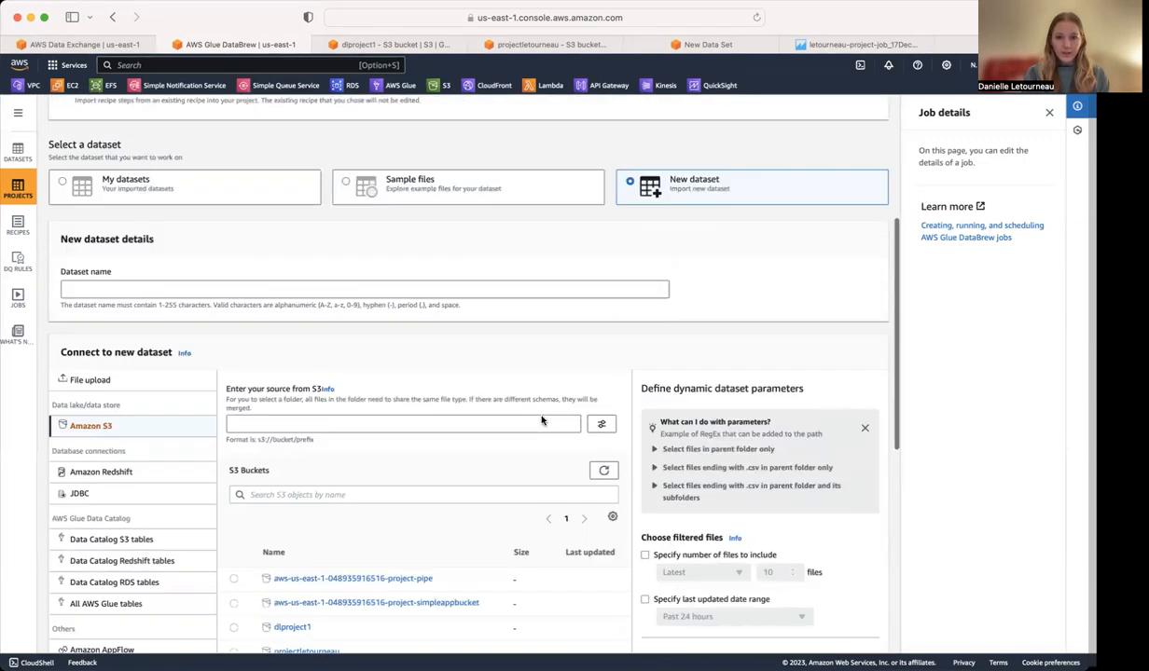
scroll(60, 189, down, 2)
click(17, 188)
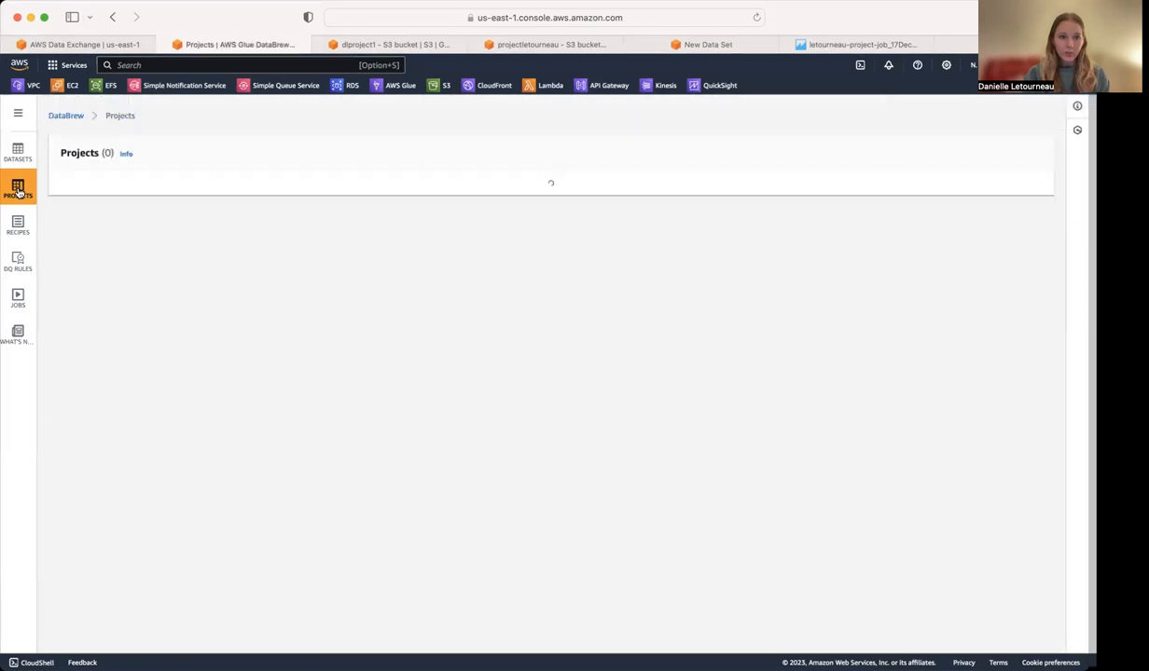
Open the existing project and look at its options for missing values, joining datasets and creating columns.
click(126, 242)
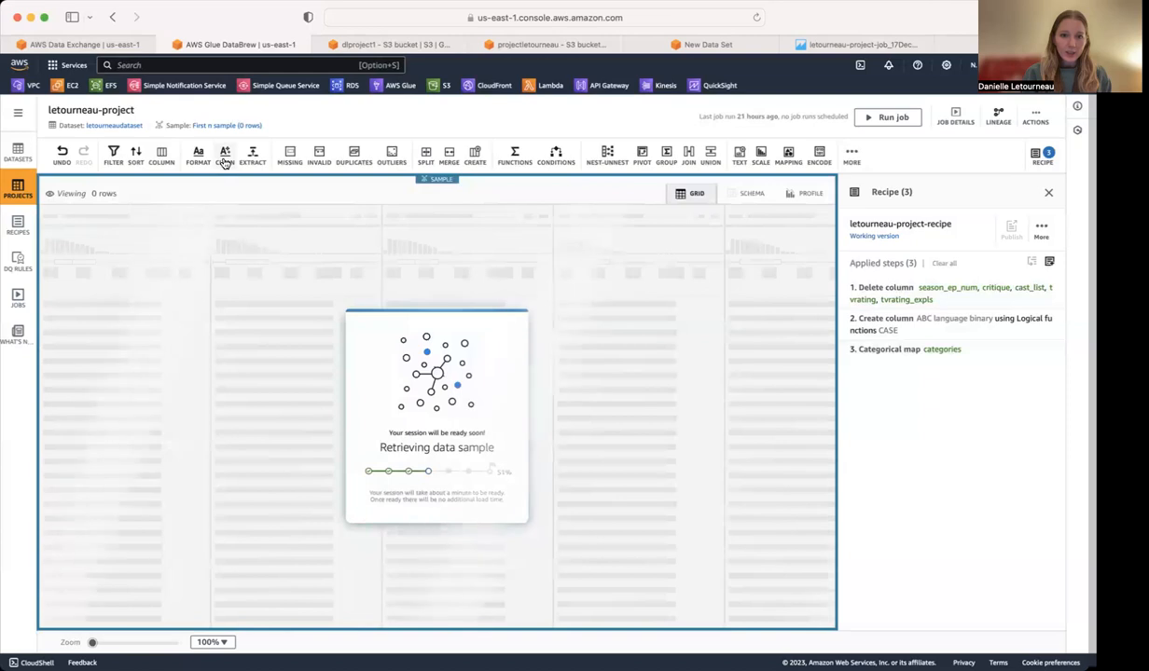
click(289, 156)
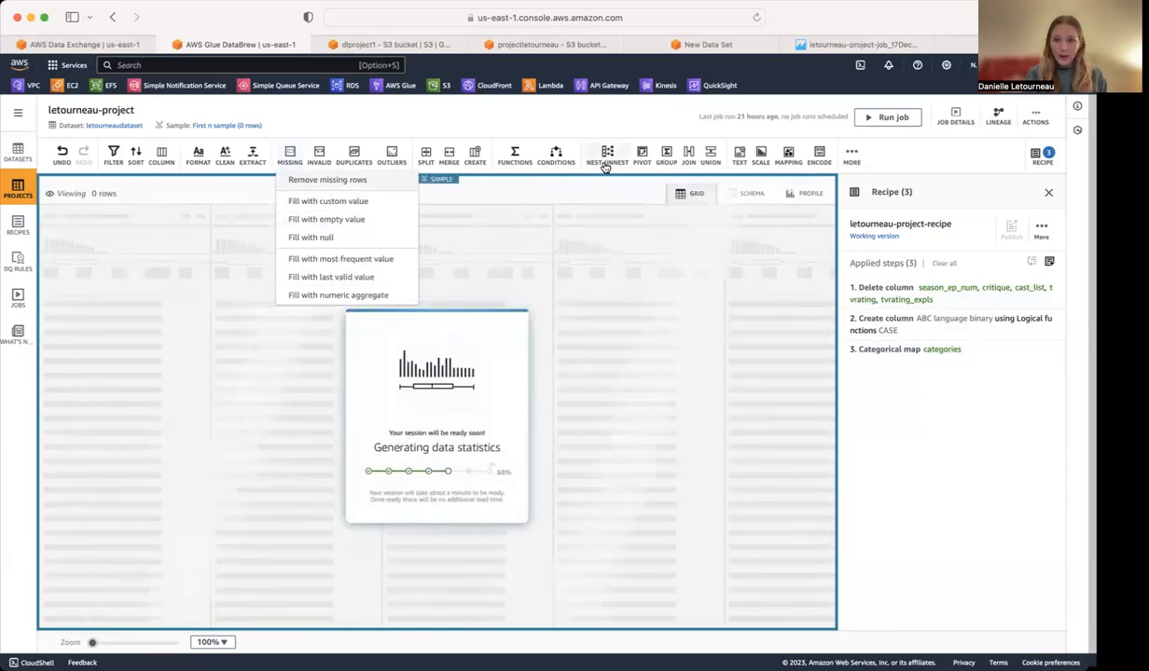
click(690, 154)
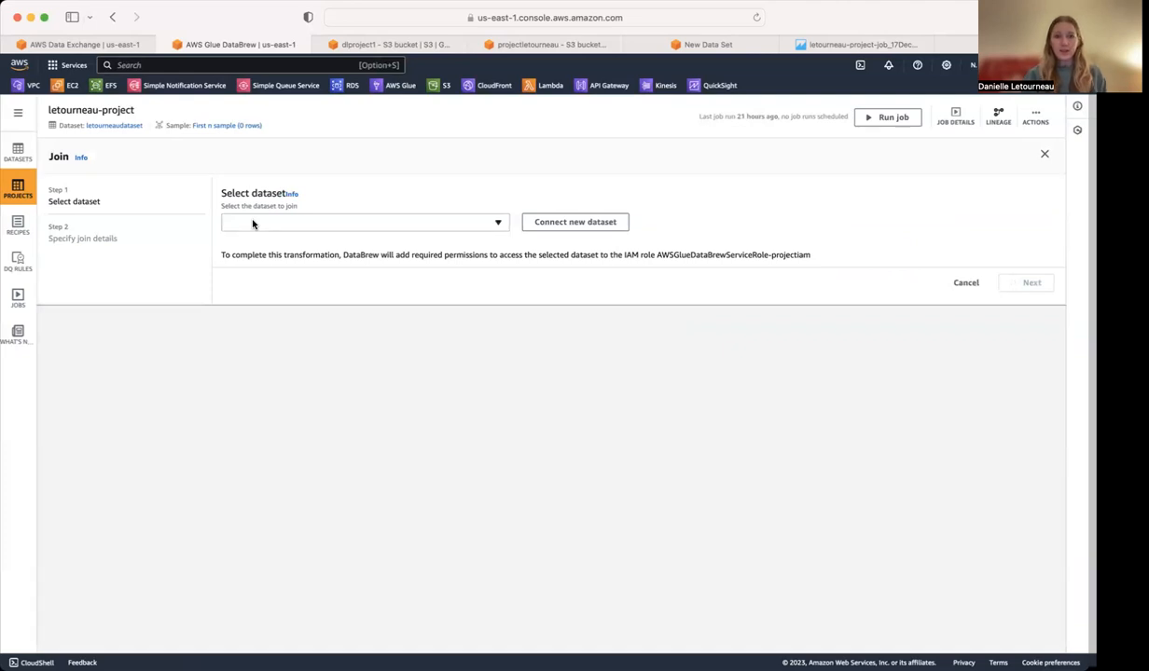
click(965, 283)
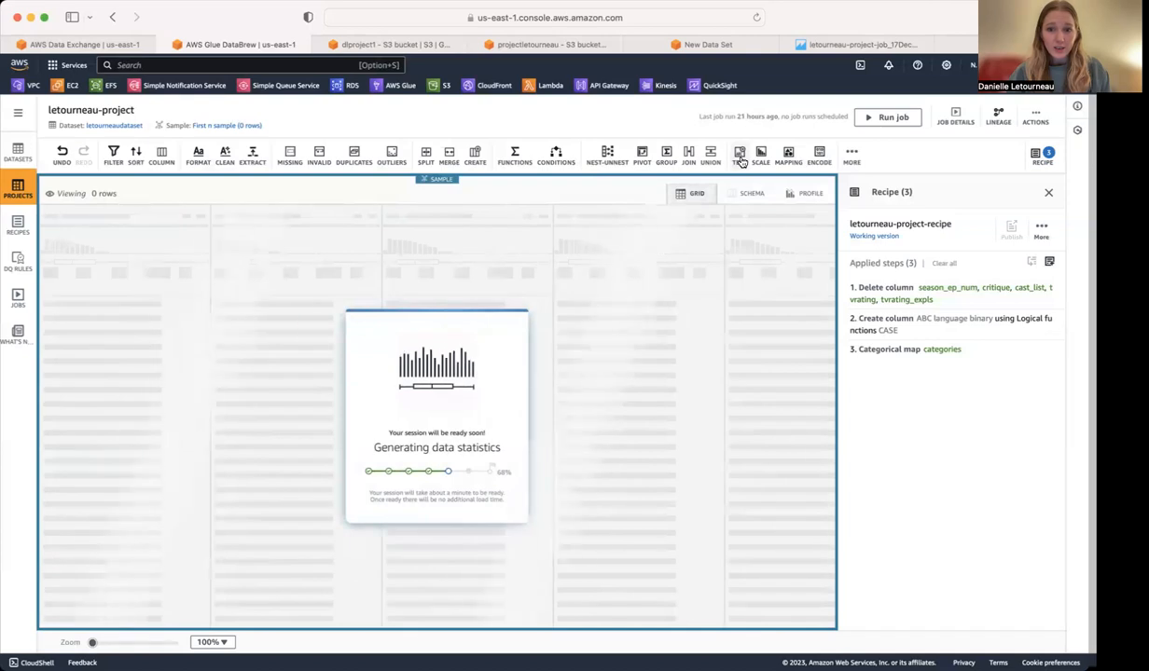
click(484, 155)
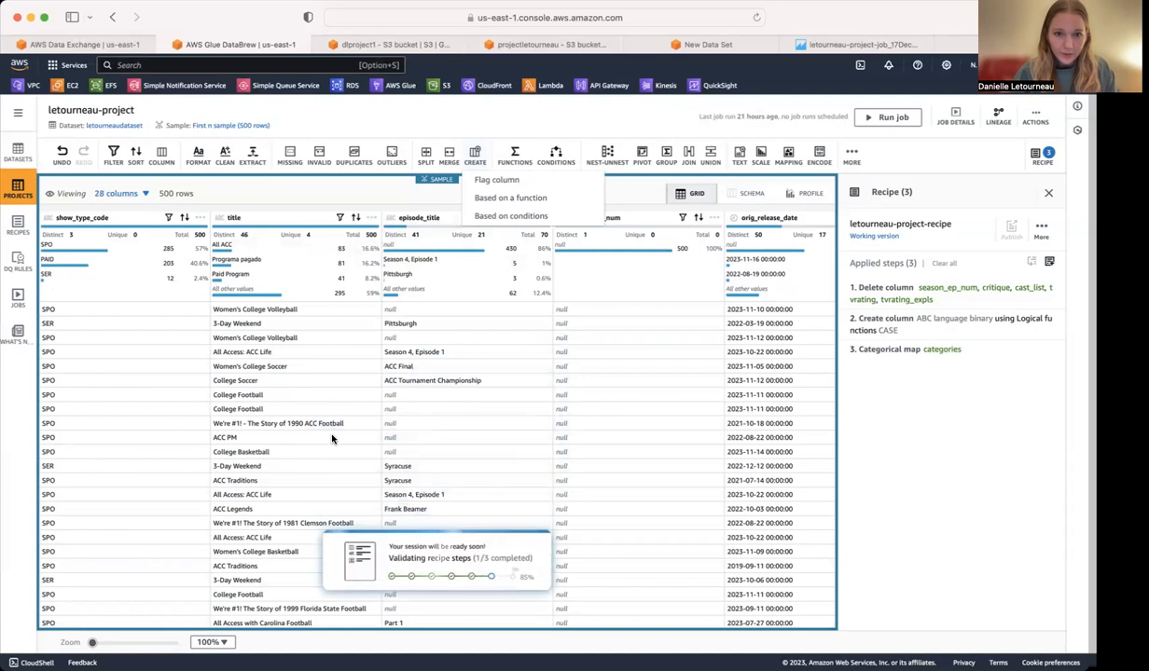
Examine the title column's statistics and highlight its most frequent values, and highlight the SPO rows in show_type_code.
click(239, 218)
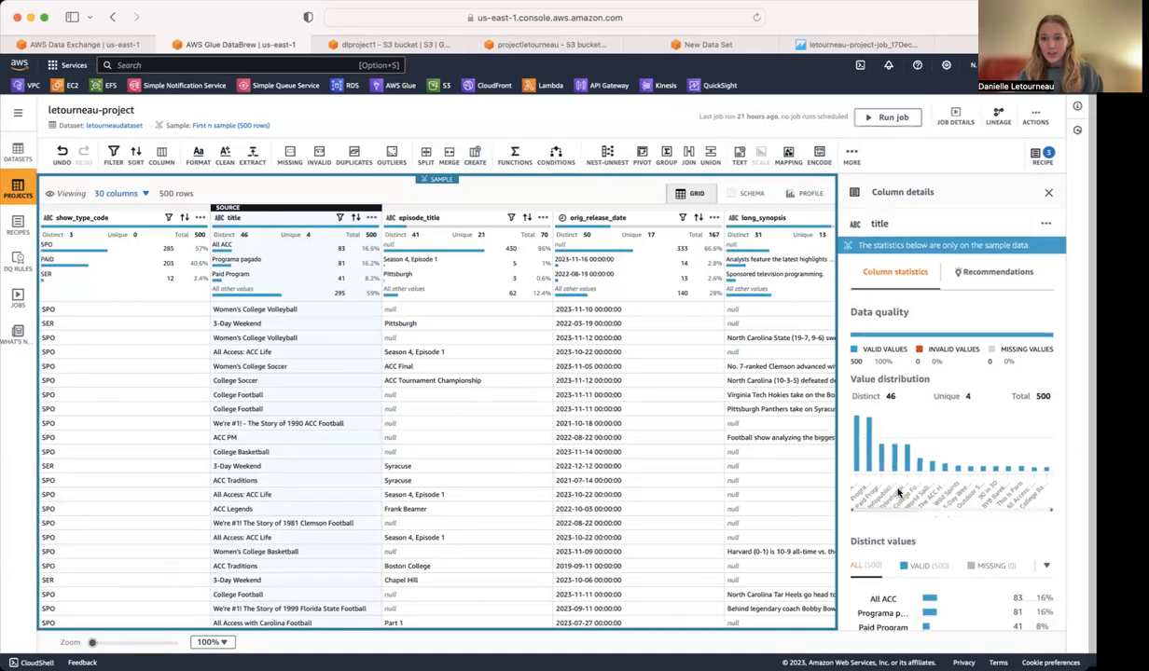
scroll(921, 514, down, 4)
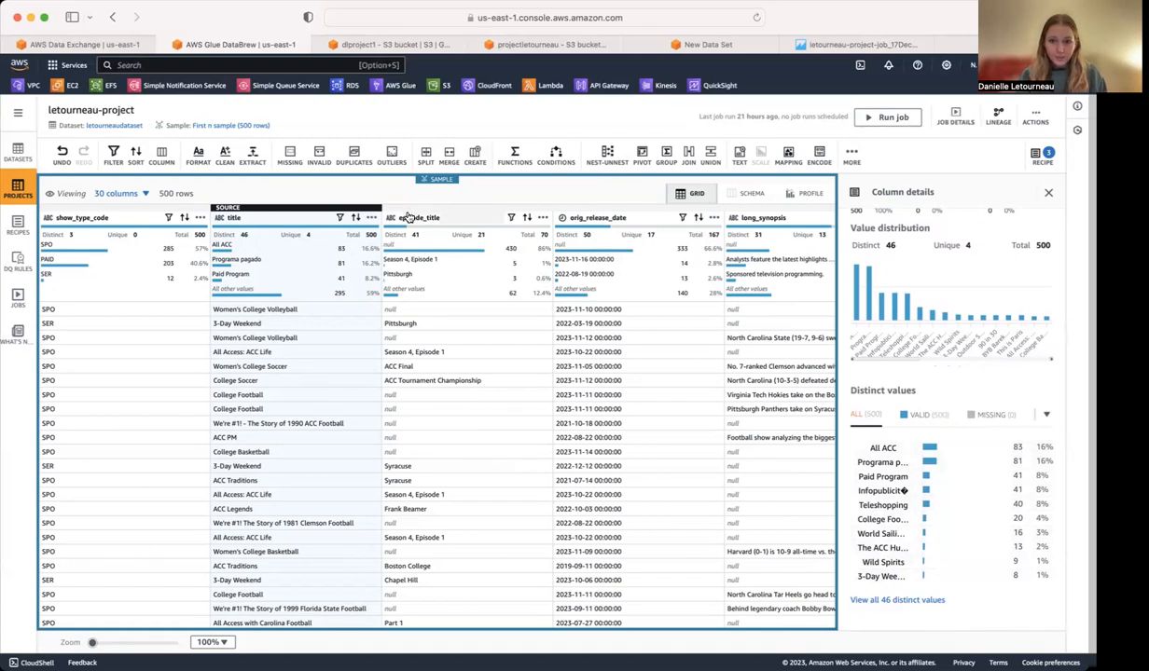
click(225, 247)
click(246, 262)
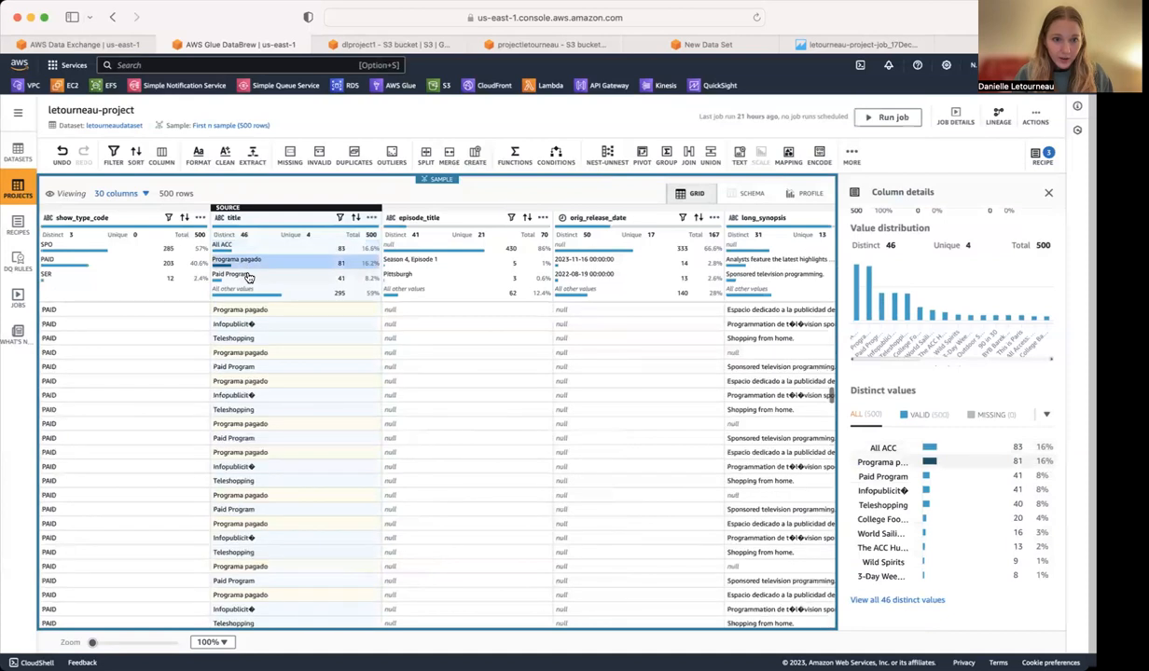
click(250, 276)
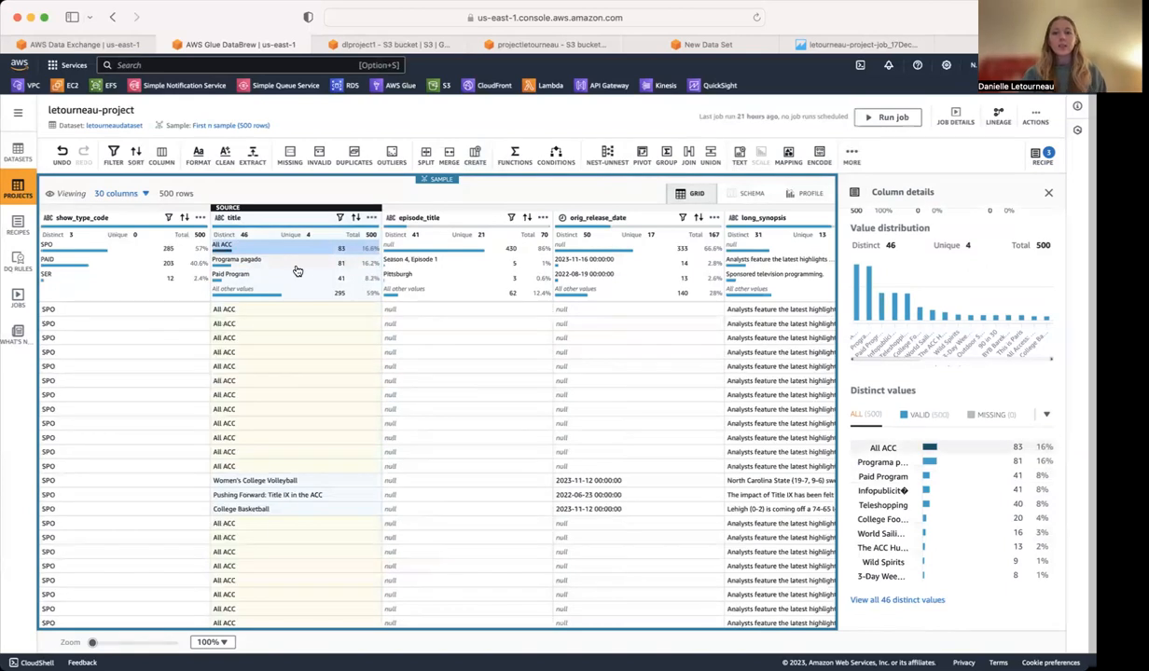
click(85, 243)
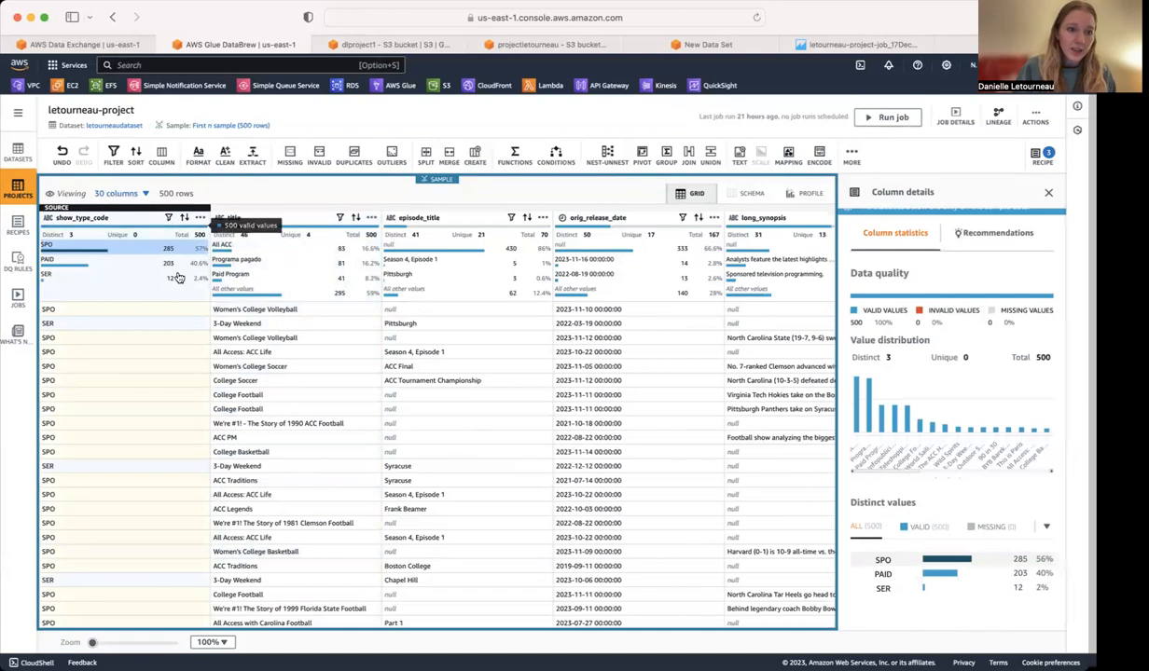
Check the recipe jobs, published recipes, existing project and datasets, and return to the list of recipe jobs.
click(14, 298)
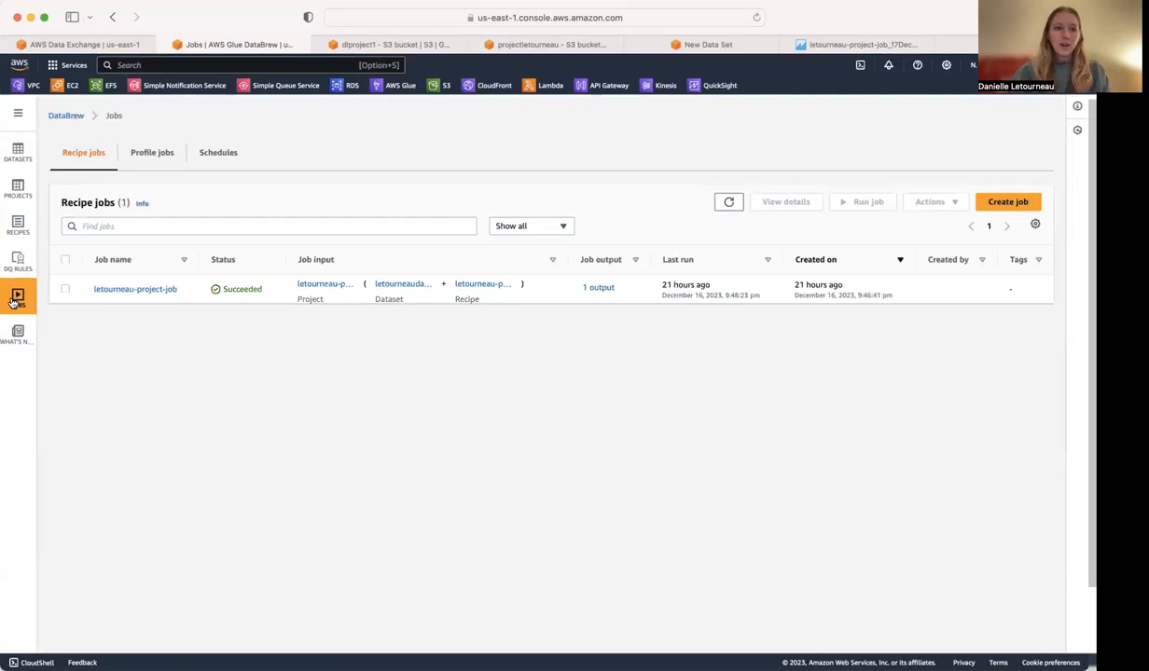
click(15, 236)
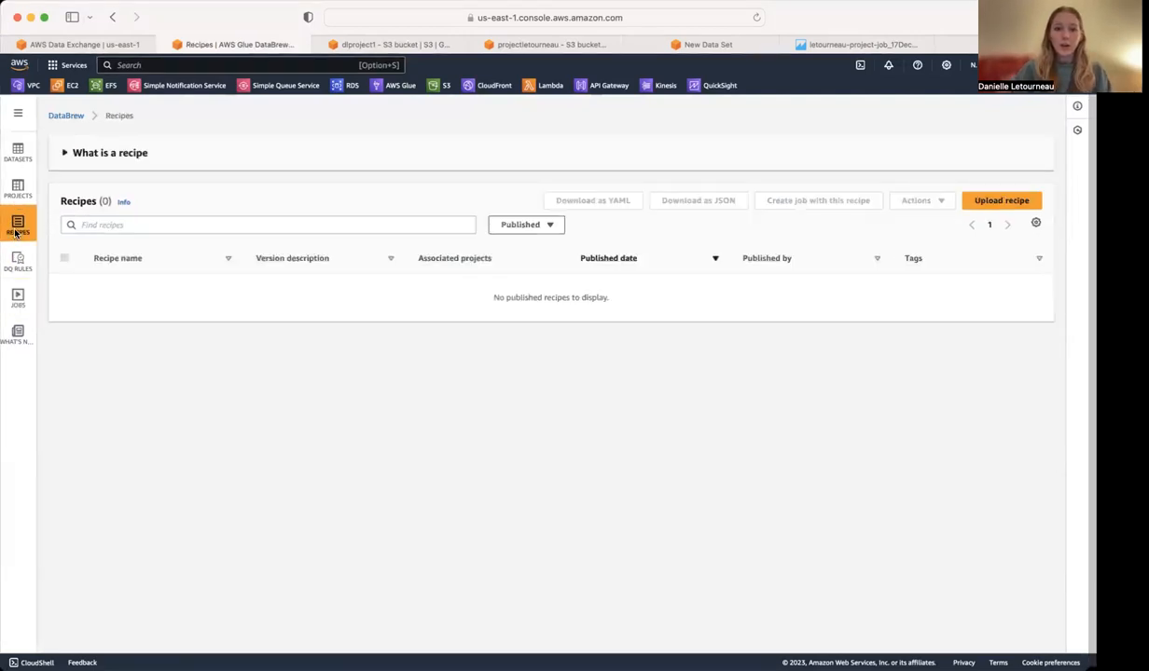
click(17, 190)
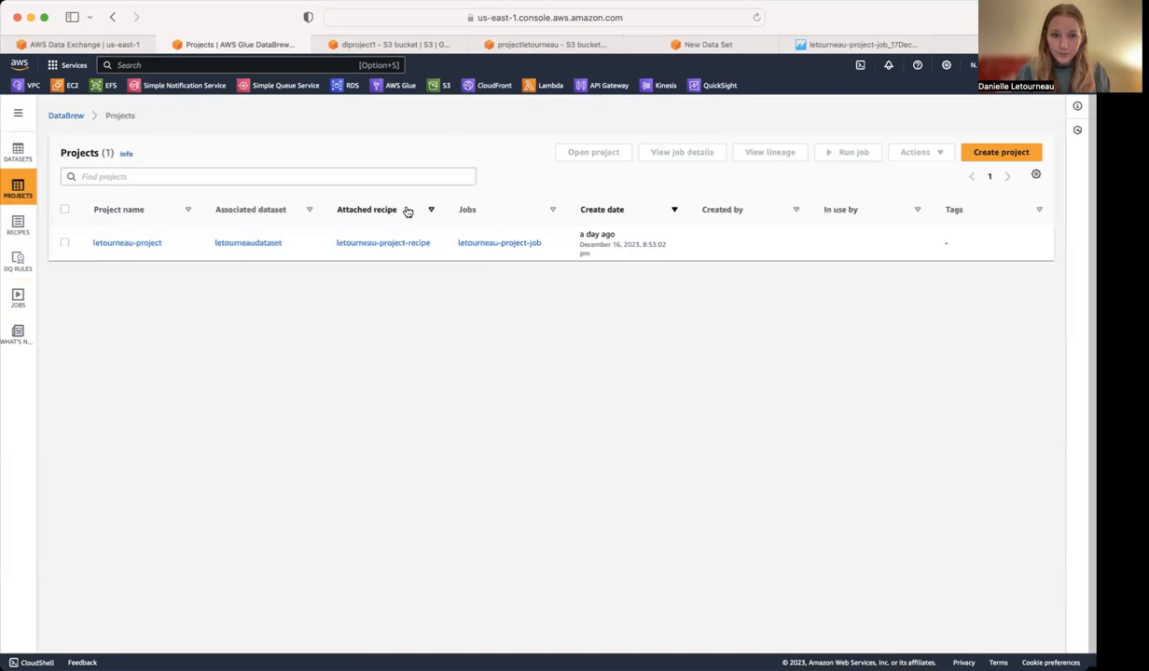
click(151, 243)
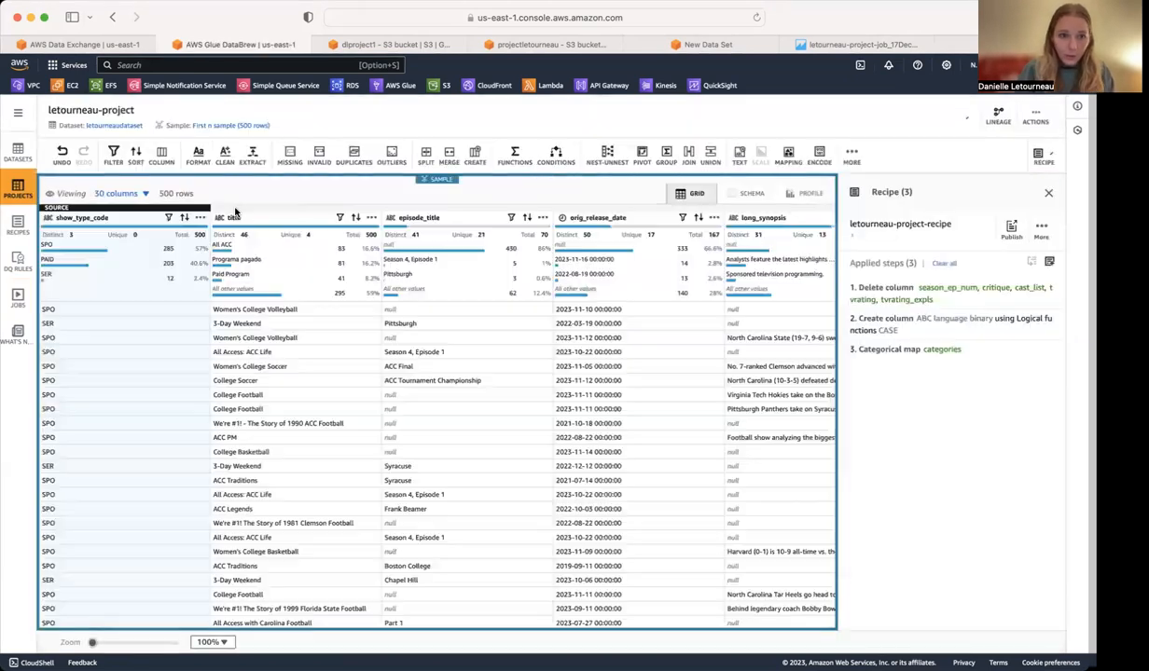
click(19, 153)
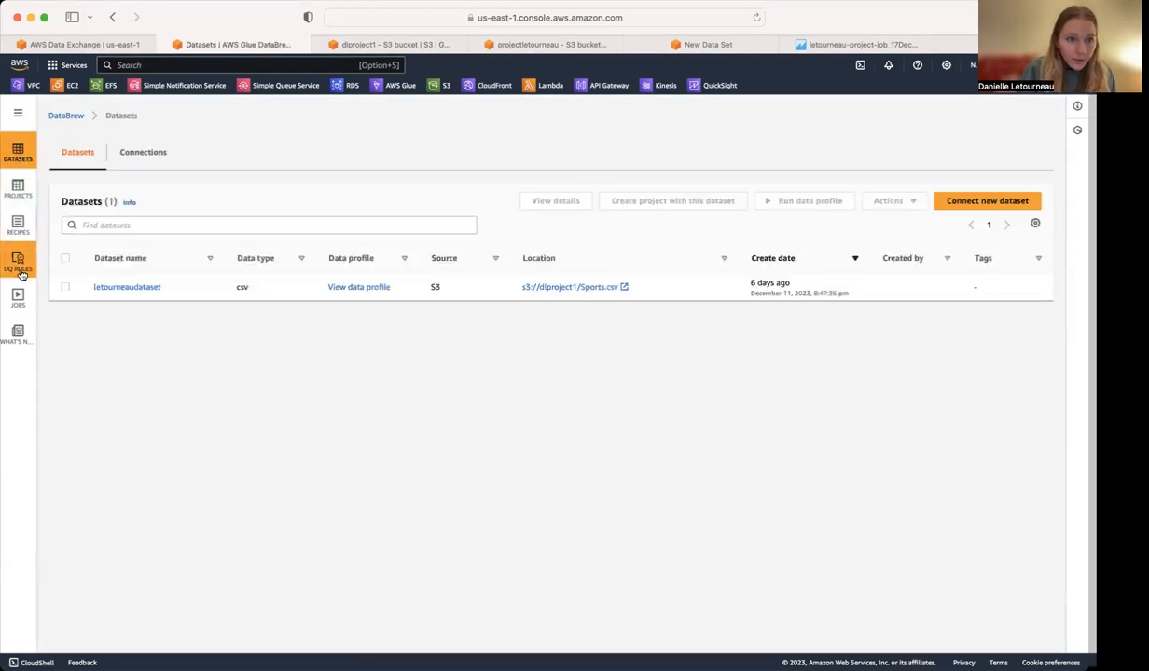
click(19, 297)
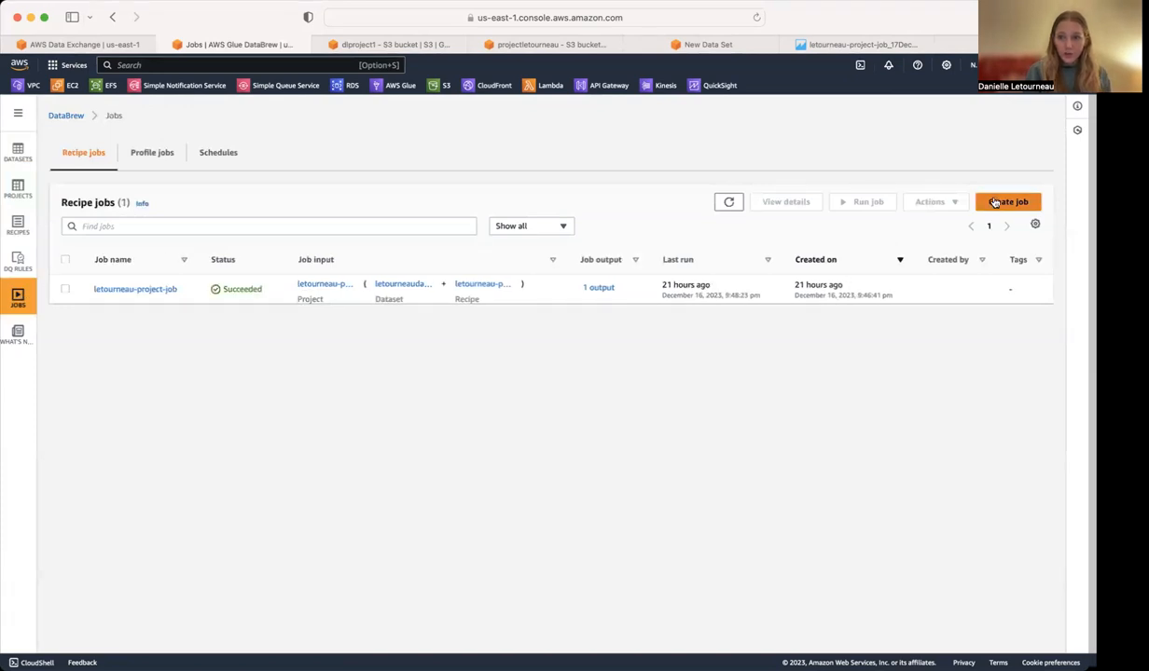
Start a new recipe job and compare its input options for running on a project and on a dataset.
click(994, 202)
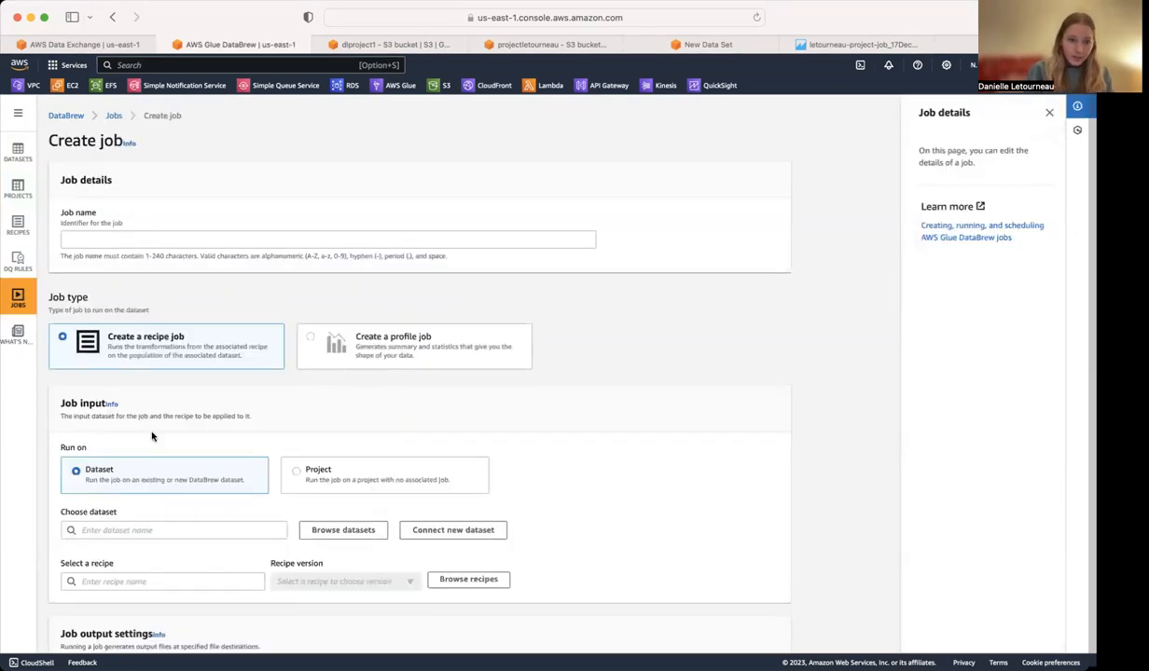
scroll(159, 457, down, 3)
click(296, 340)
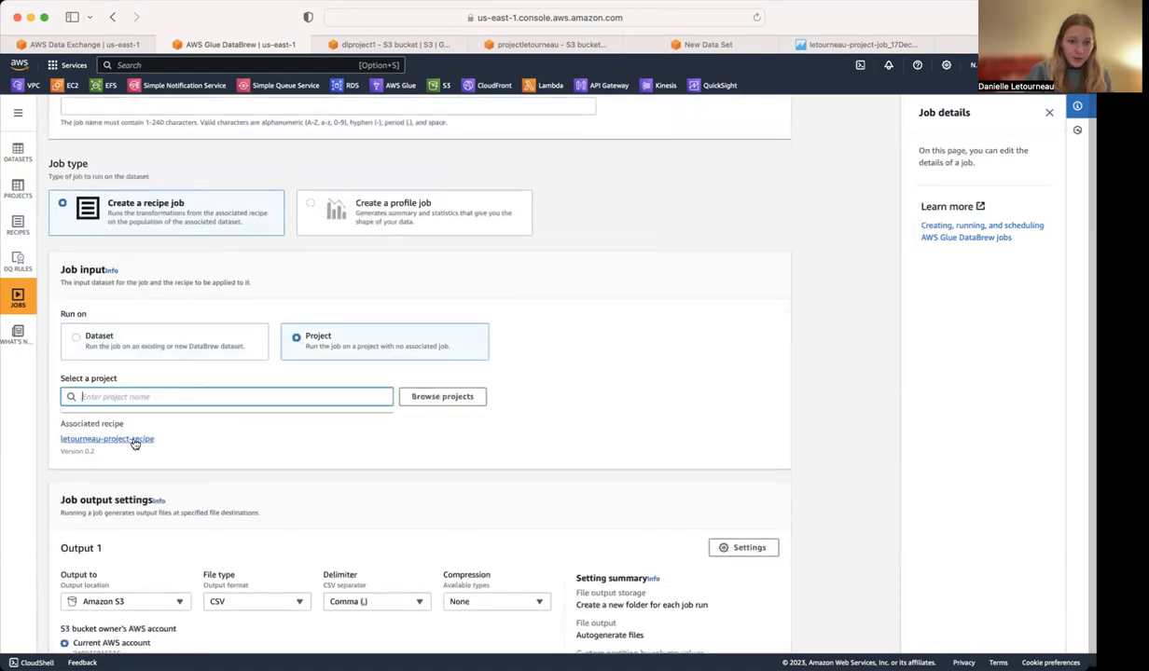
click(75, 340)
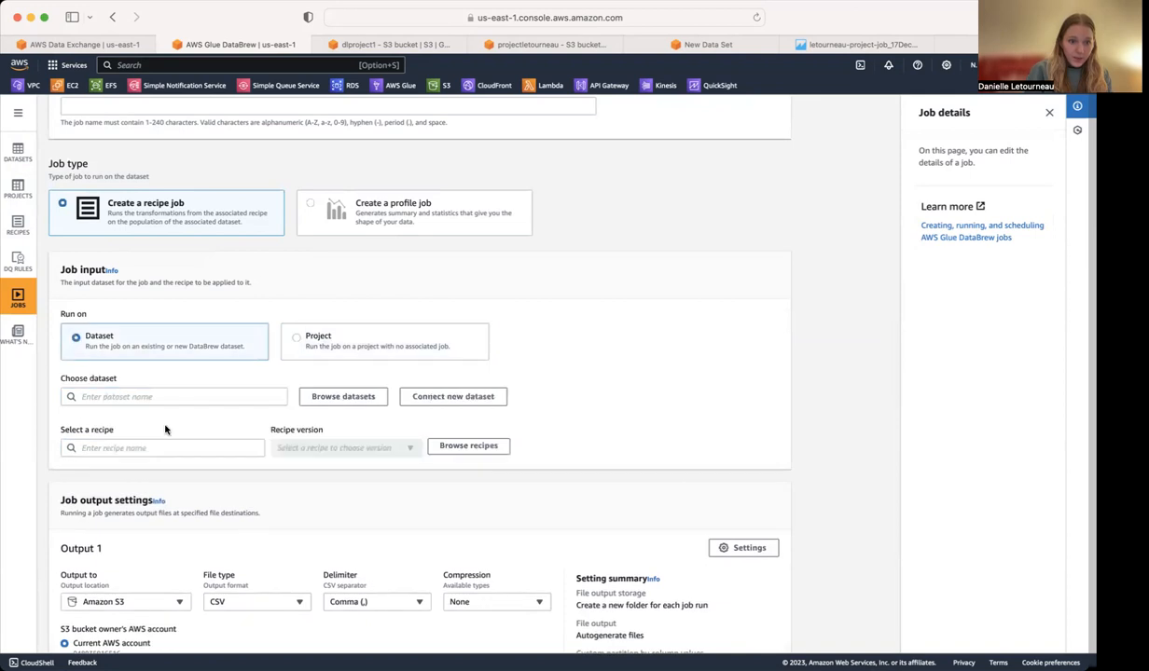
Review the new job's JSON output, S3 location choices and remaining settings, and leave without creating the job.
scroll(178, 443, down, 6)
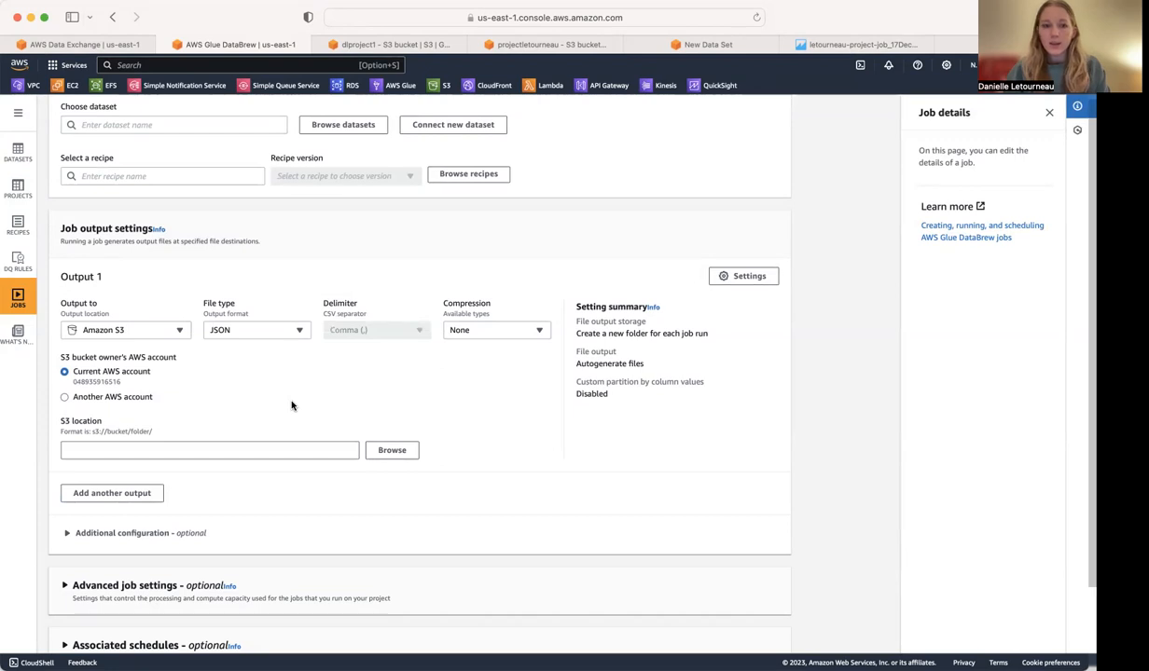
click(290, 453)
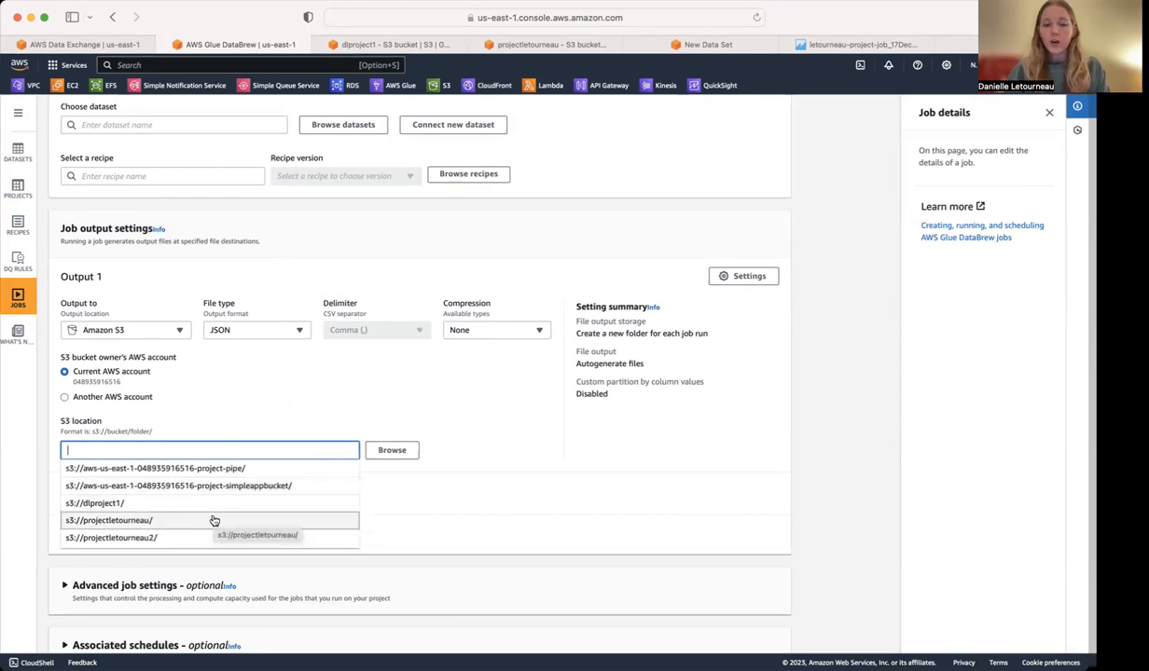
click(466, 451)
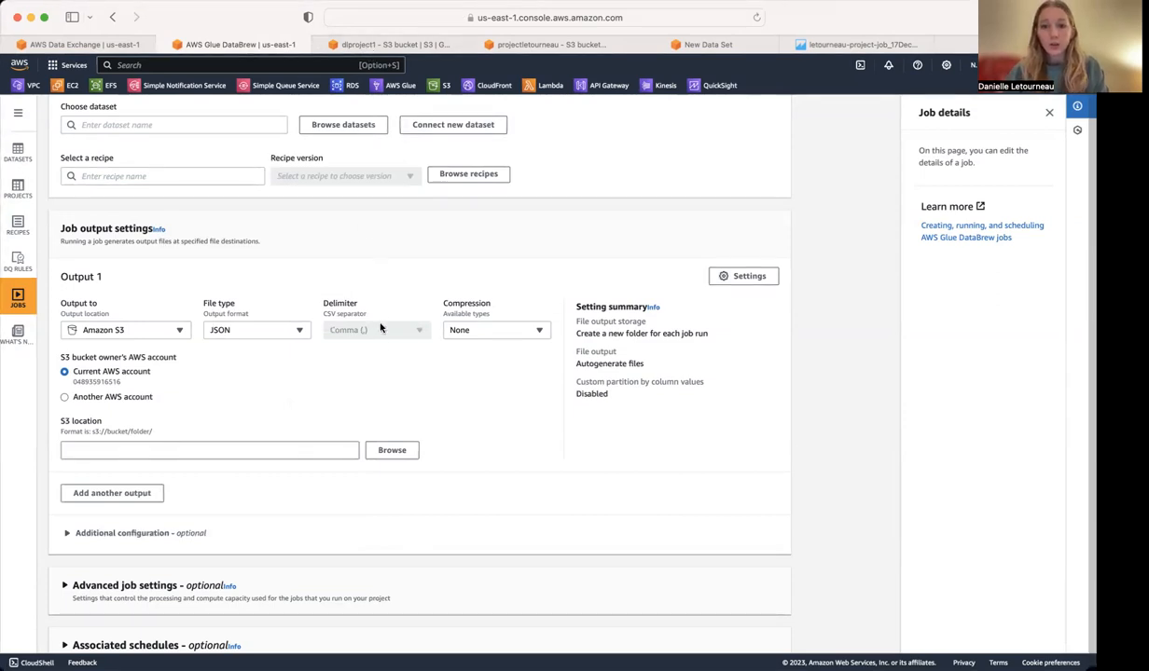
scroll(379, 342, down, 5)
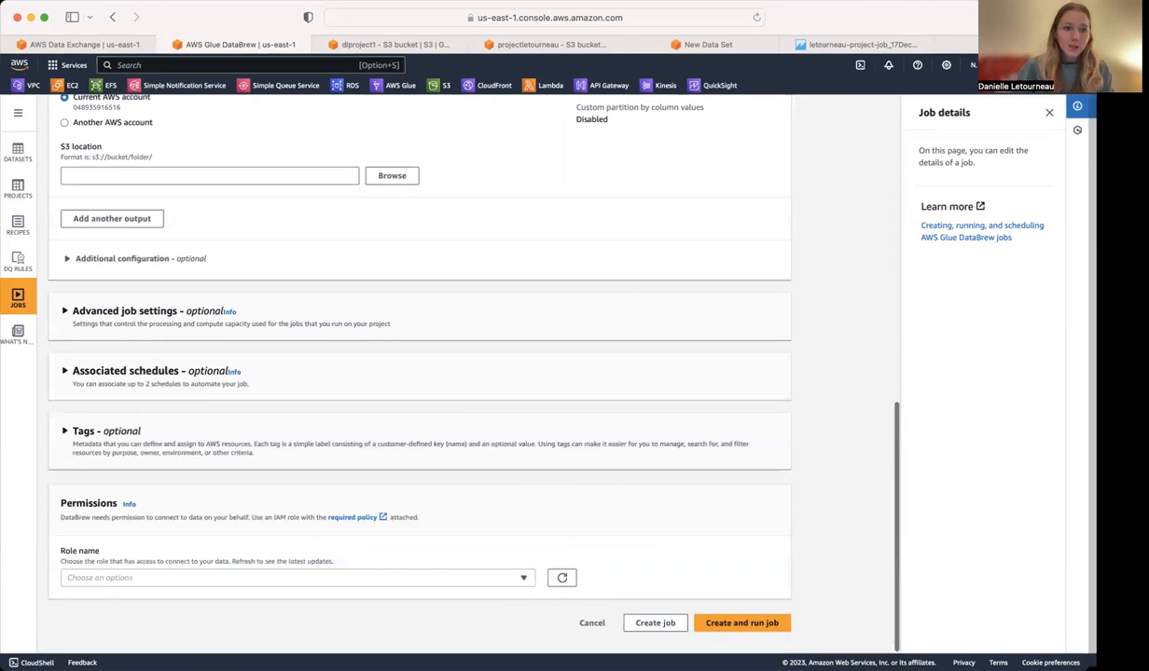
click(11, 285)
Open the existing recipe job, examine its data lineage diagram and return to its run history.
click(124, 289)
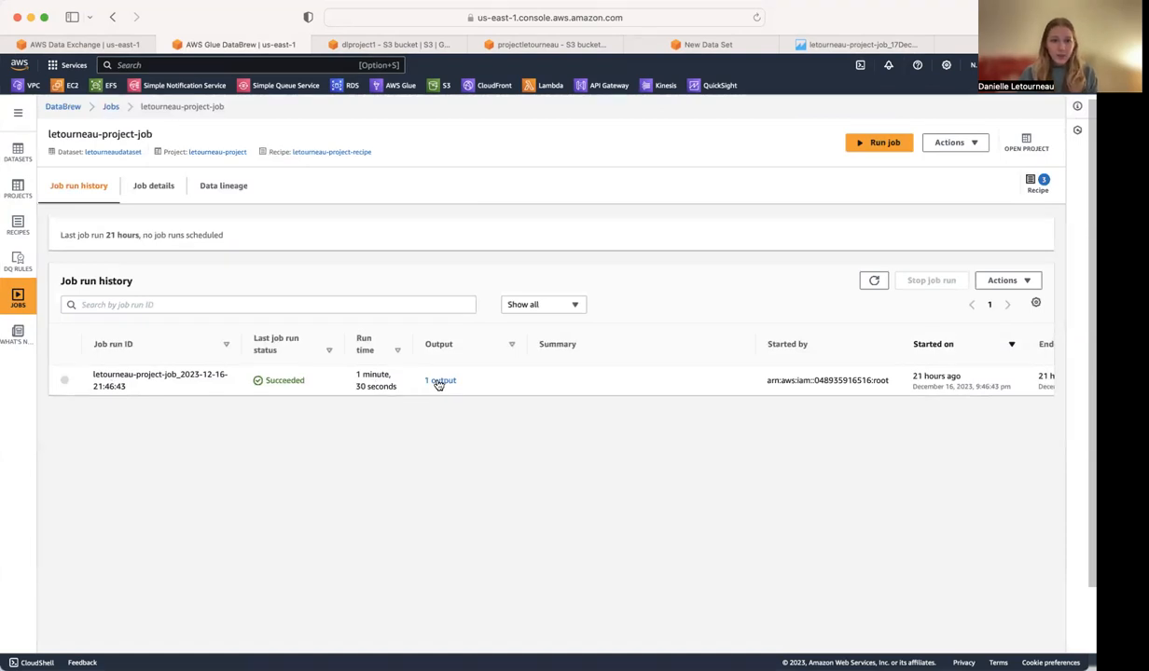
click(206, 183)
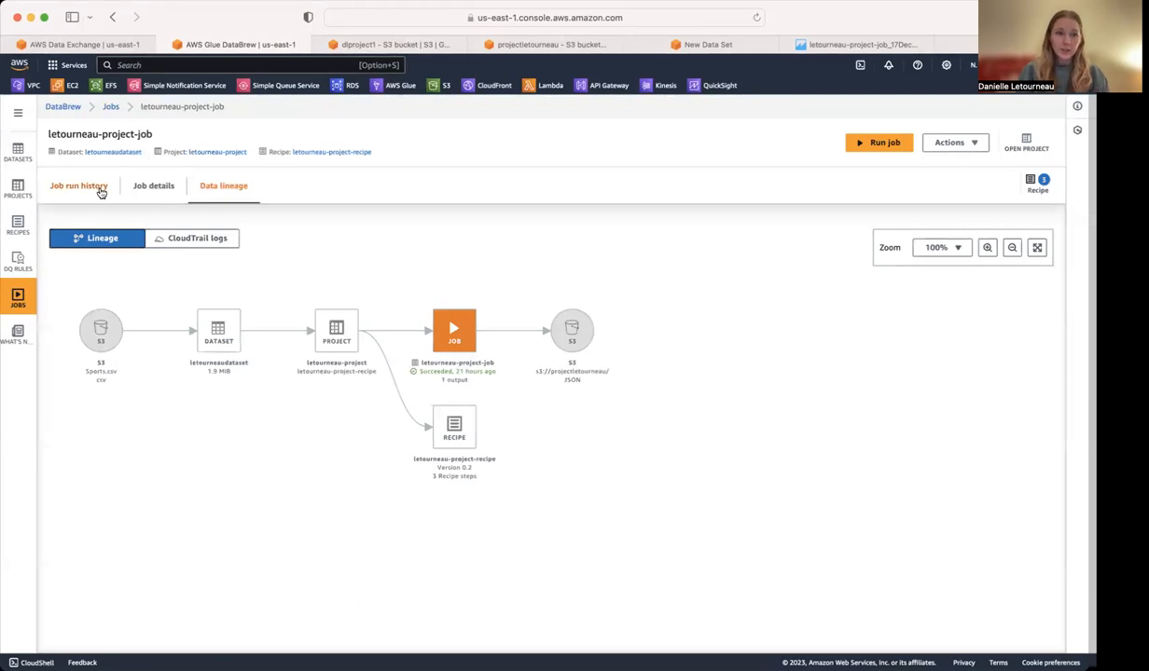
click(101, 191)
Follow the job run's output location to its JSON file in the S3 bucket and copy the file's object URL.
click(440, 381)
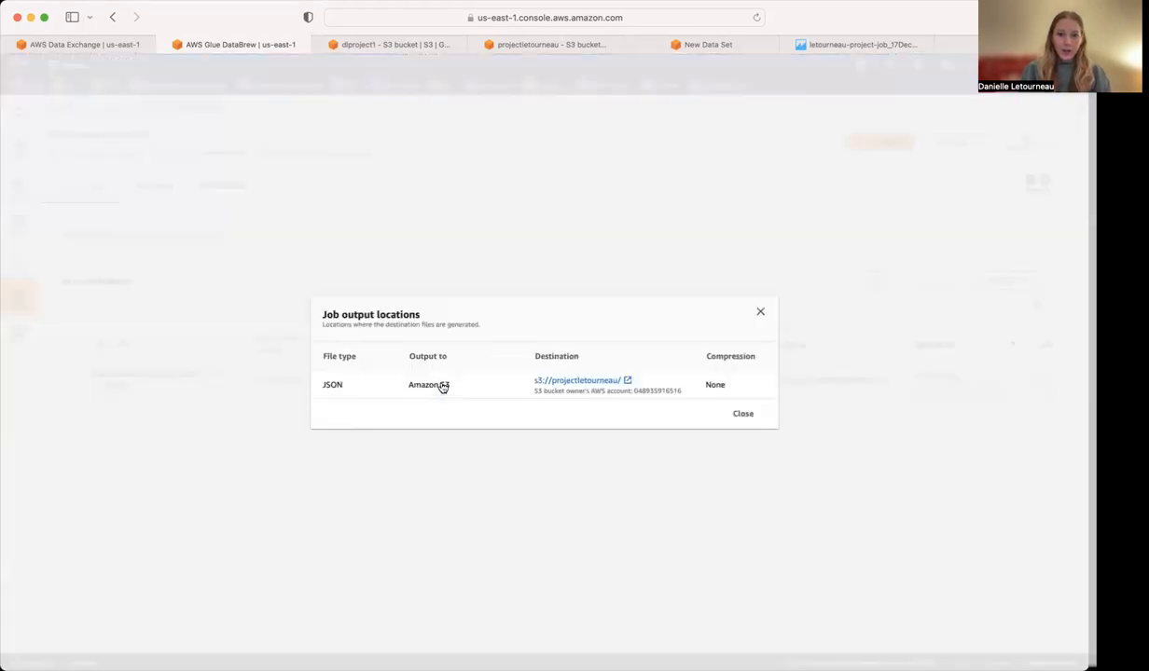
click(557, 382)
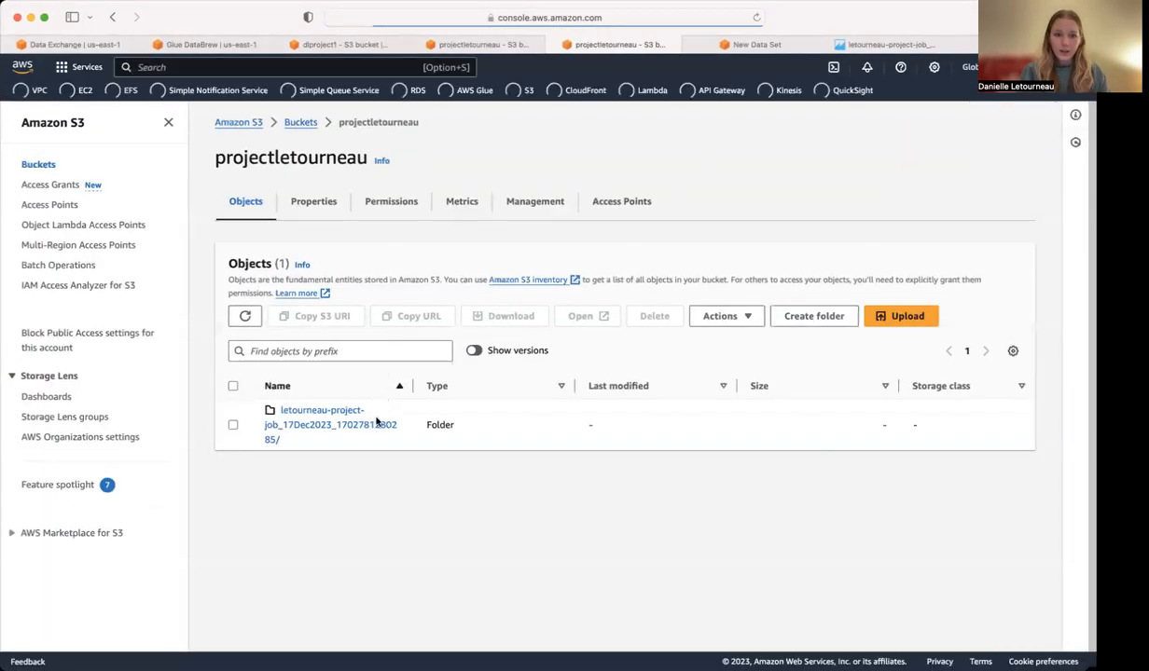
click(320, 426)
click(320, 429)
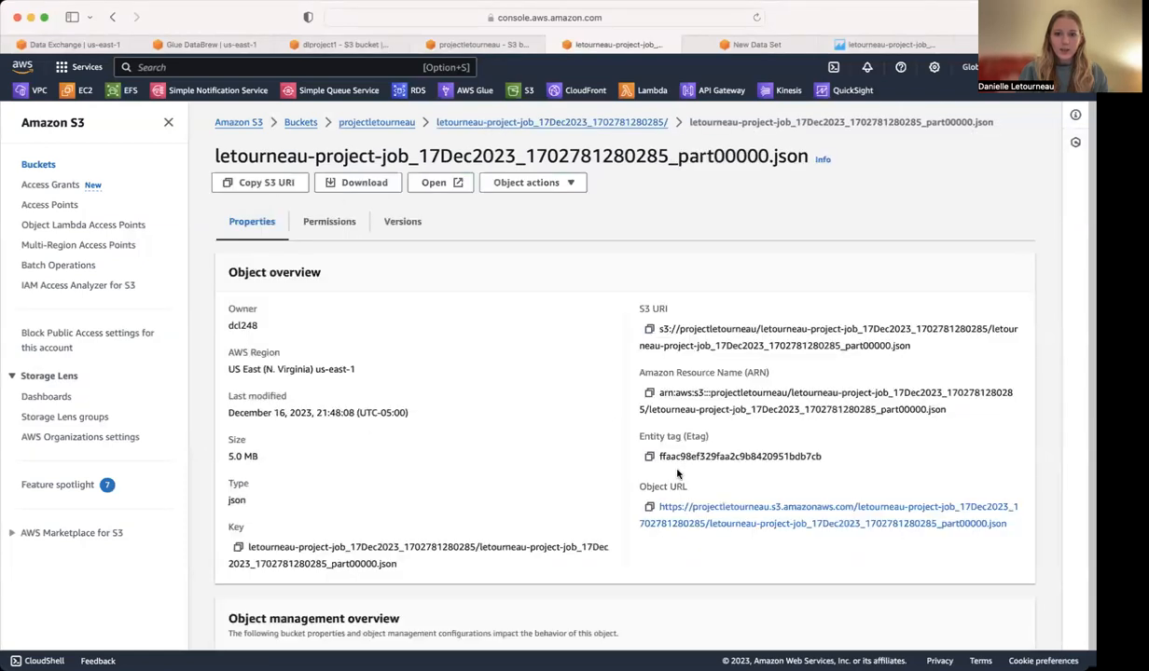
click(649, 506)
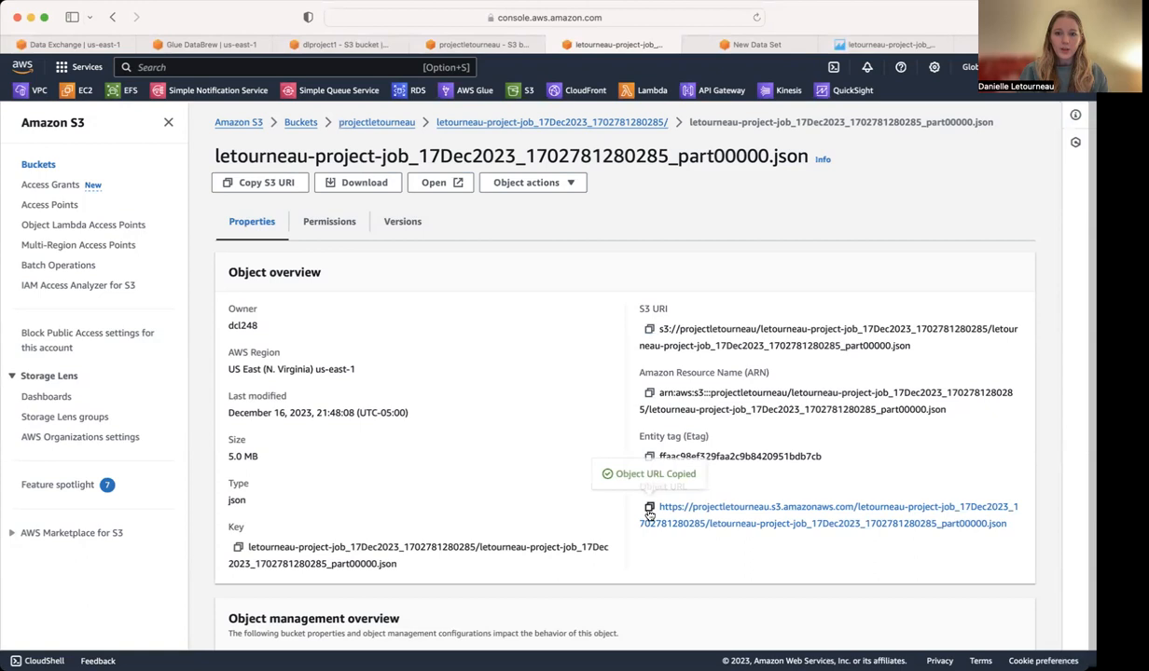
Switch to QuickSight and look through the new and existing data sources available for creating a dataset.
click(757, 47)
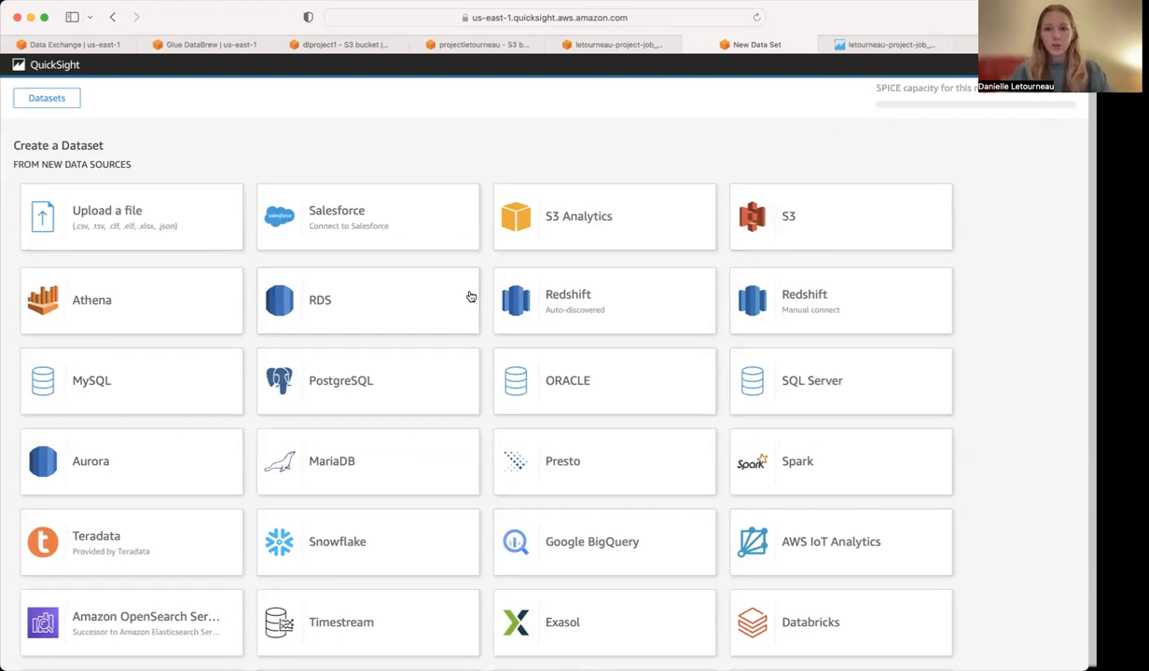
scroll(384, 189, down, 5)
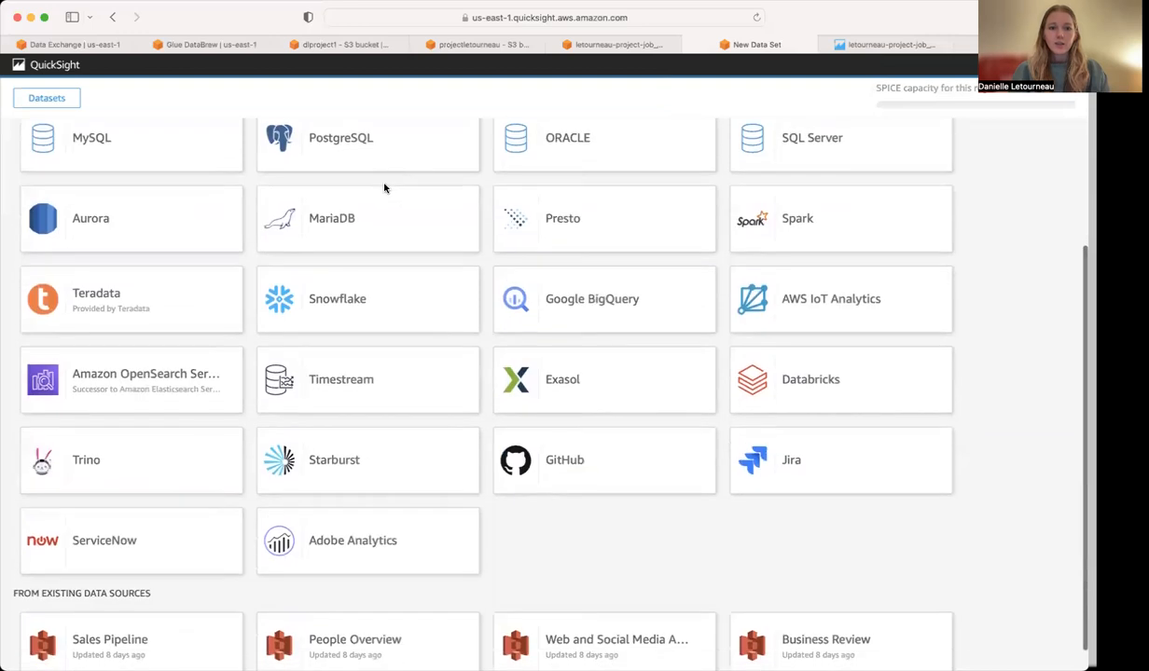
scroll(384, 189, down, 1)
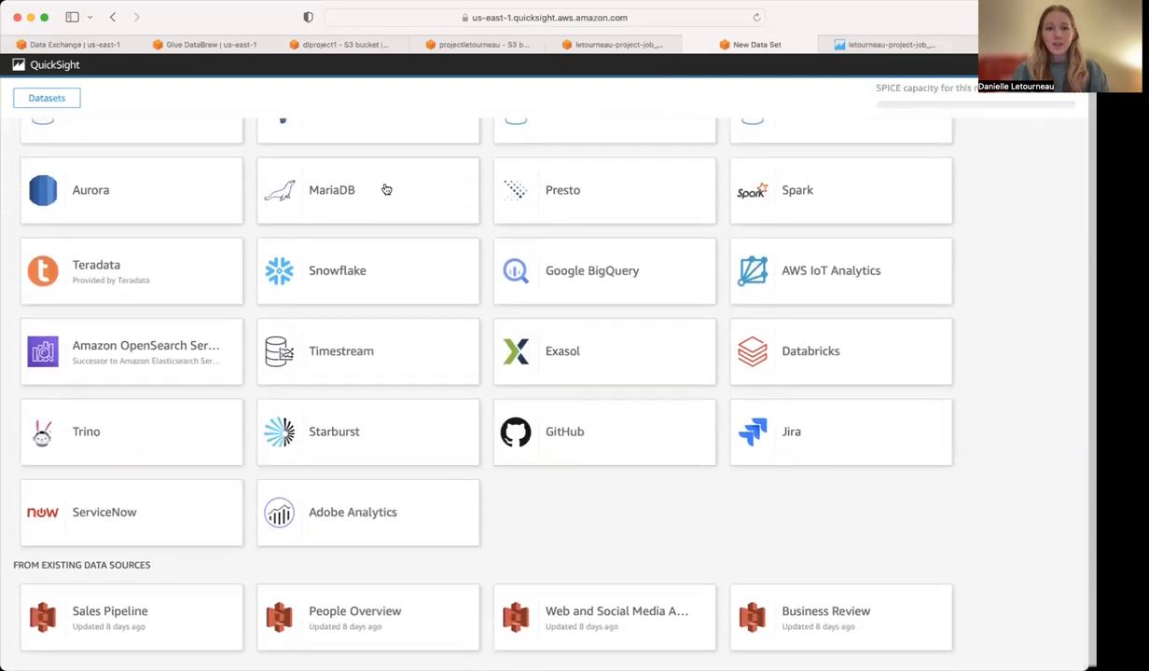
scroll(364, 311, up, 5)
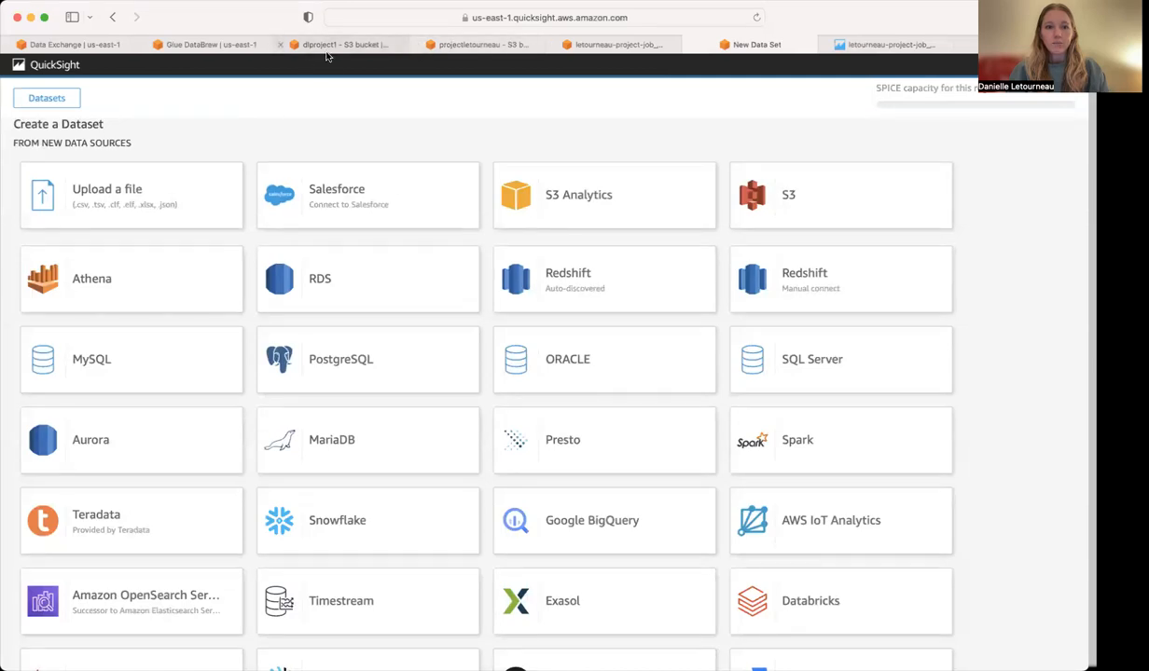
mouse_move(326, 57)
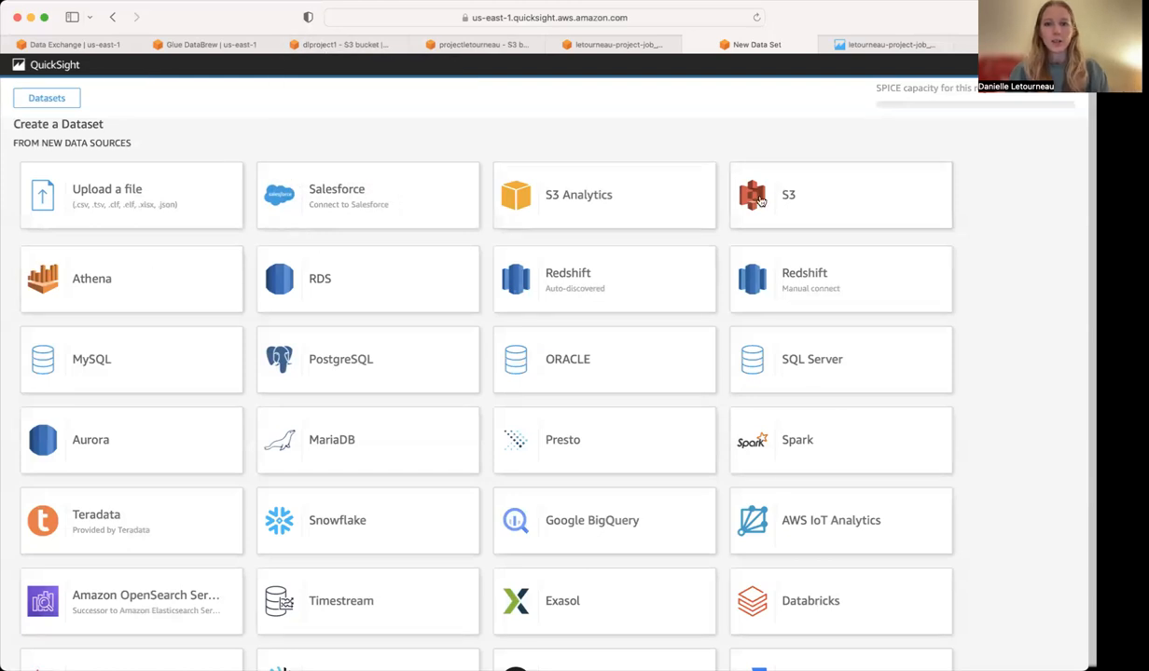
Start a new S3 data source and paste the copied JSON object URL as its manifest file URL.
click(806, 201)
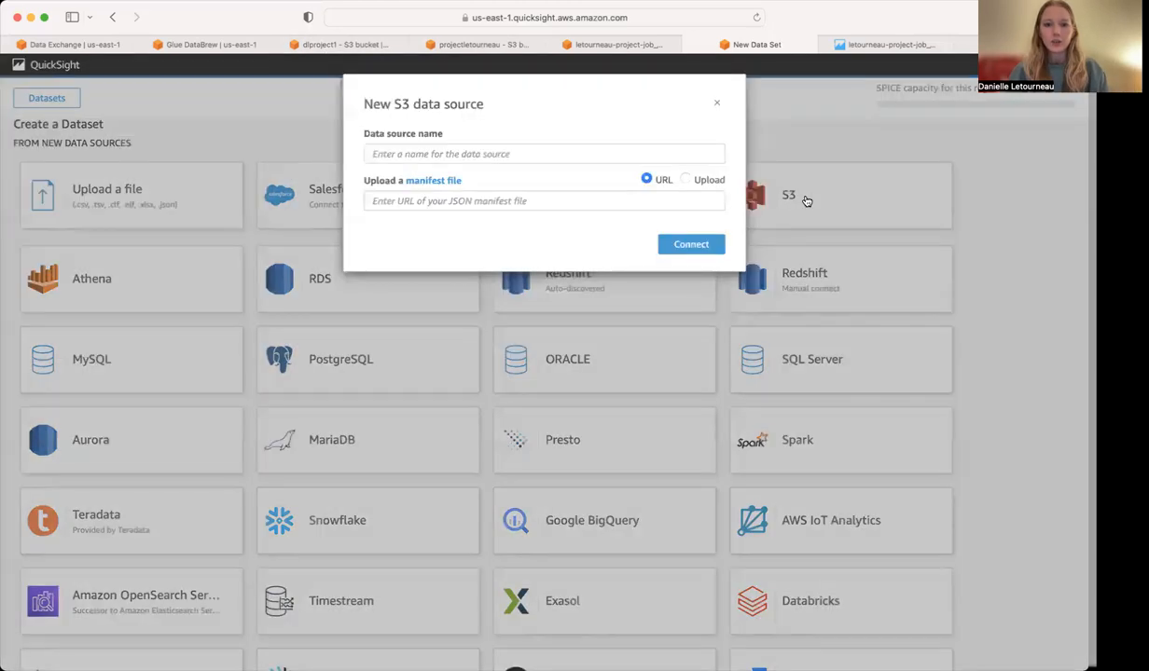
click(529, 207)
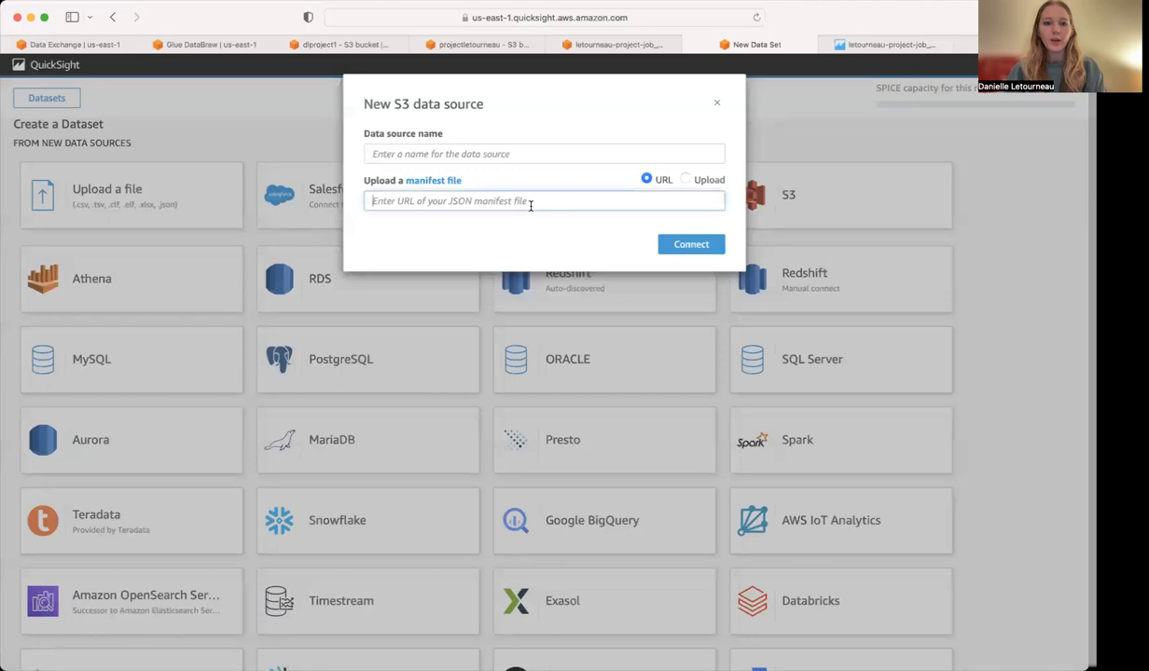
key(super+v)
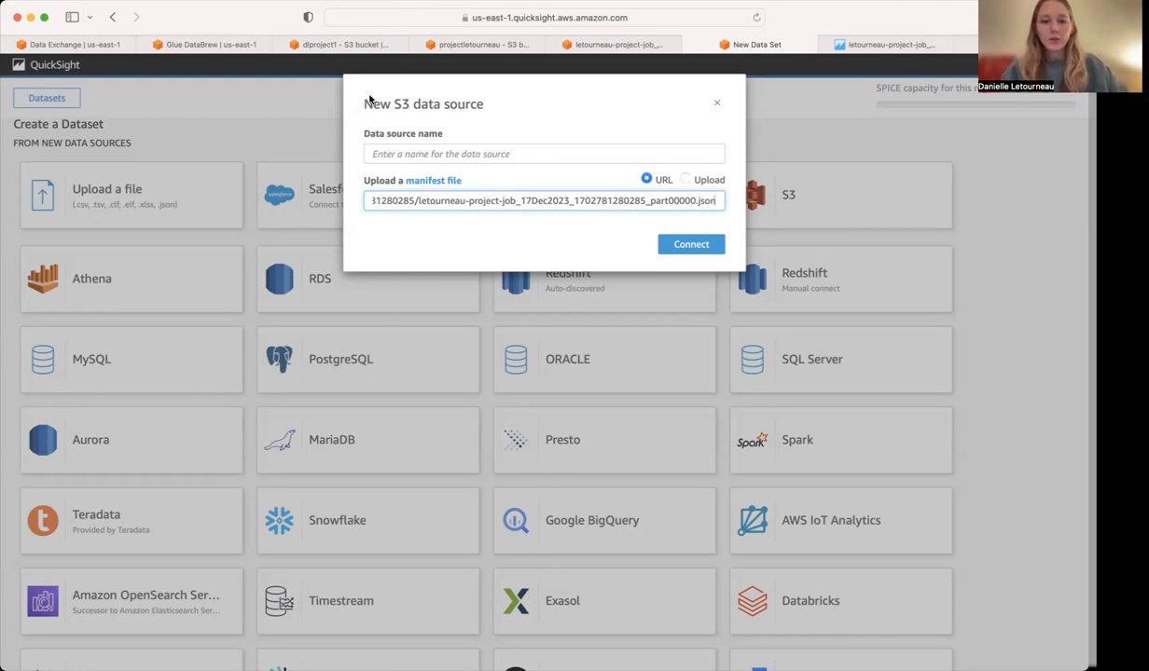
Switch to the dlproject1 bucket in S3 and review its permissions, from public access and bucket policy to ACL and CORS.
click(358, 46)
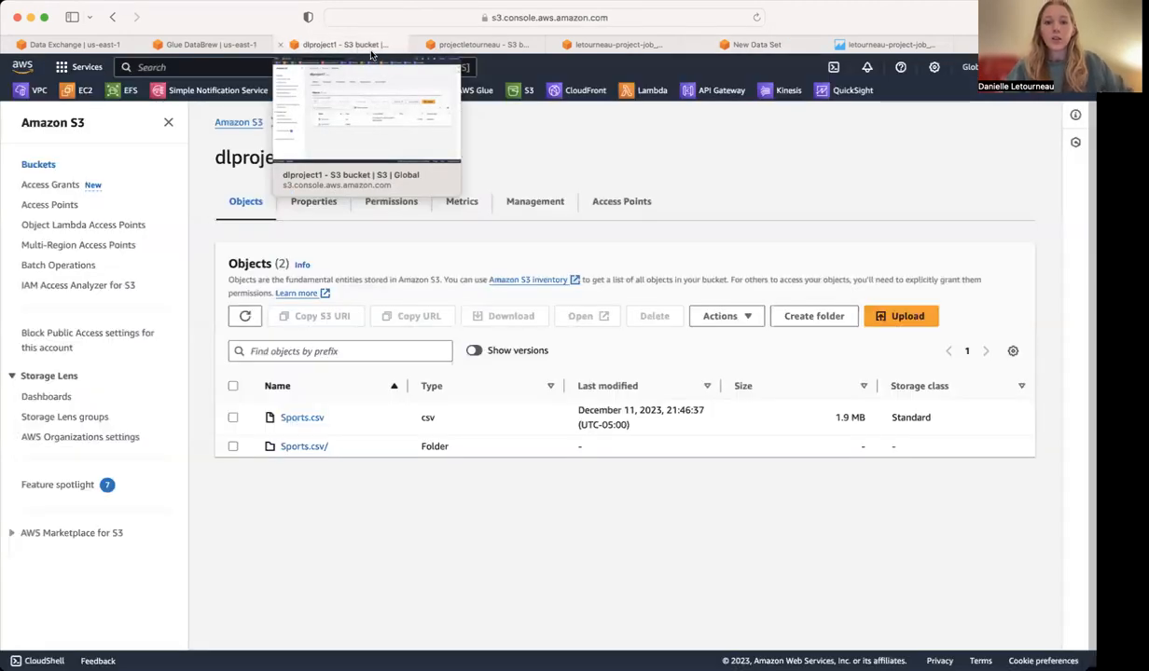
click(391, 205)
scroll(327, 236, down, 3)
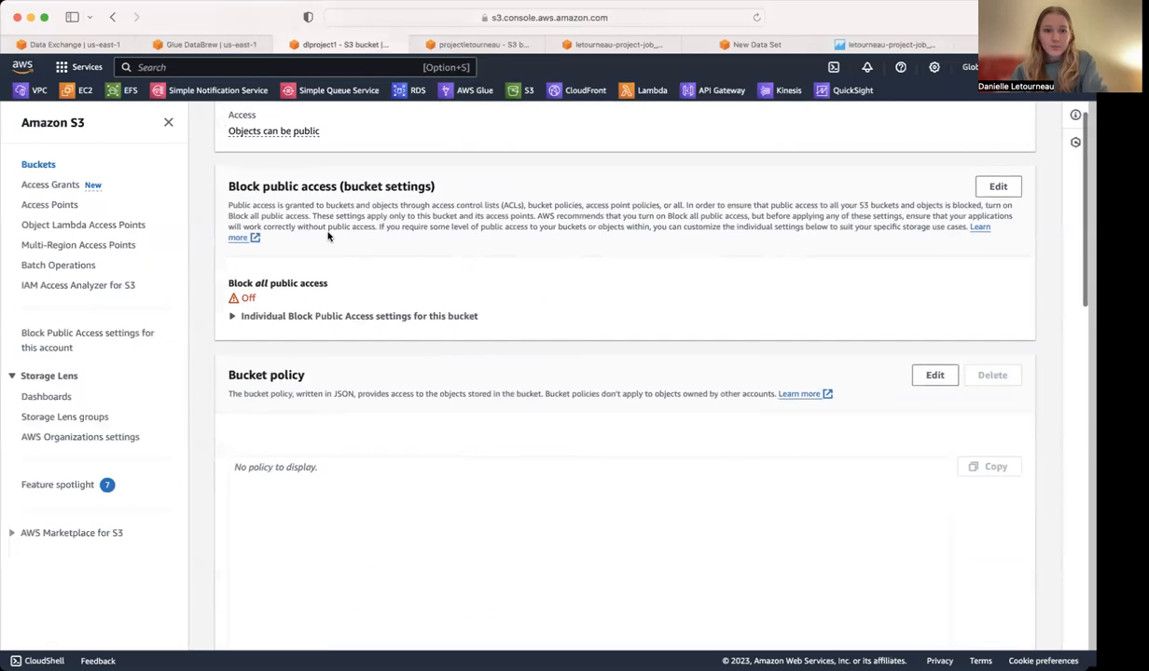
scroll(369, 313, down, 10)
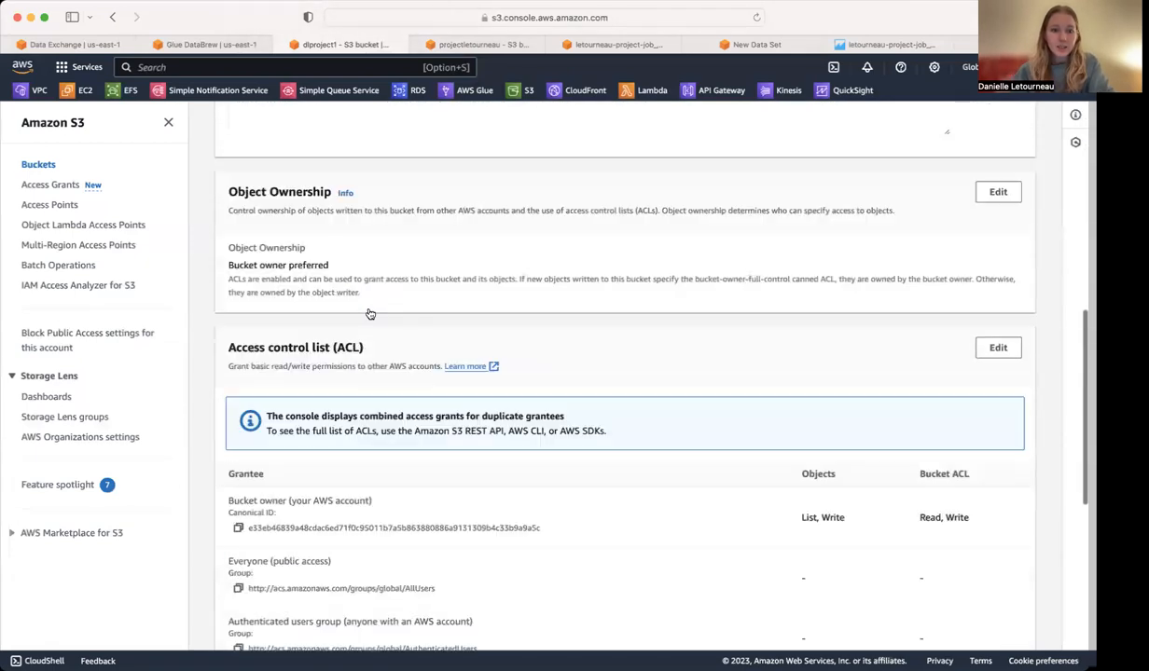
scroll(369, 314, down, 8)
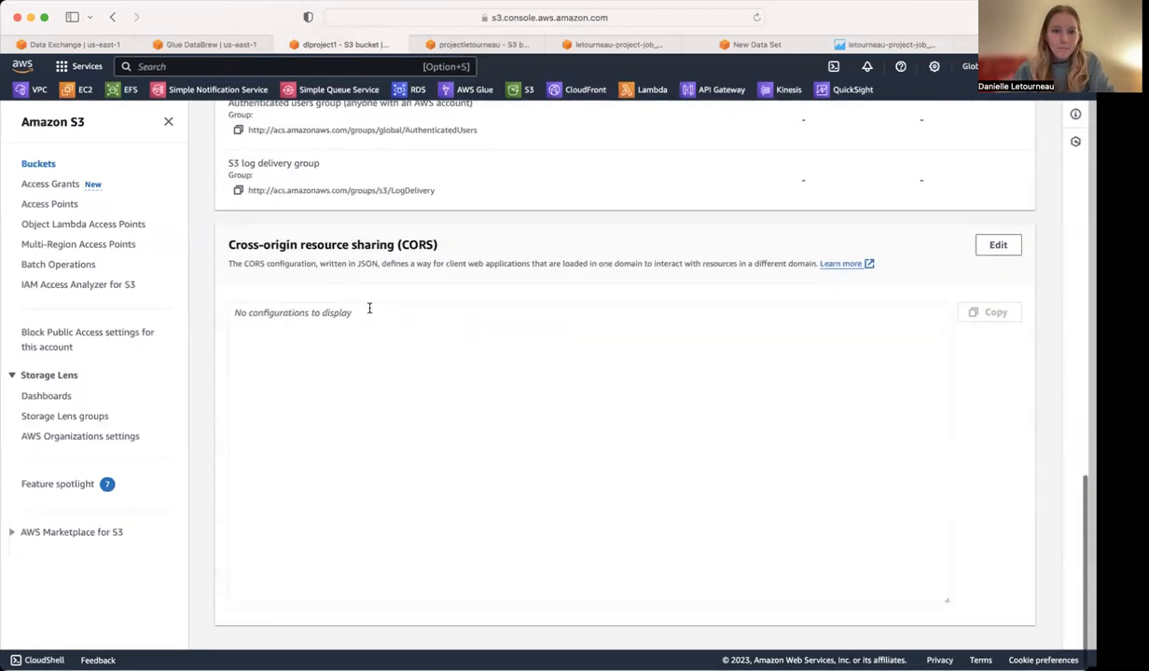
scroll(369, 308, up, 20)
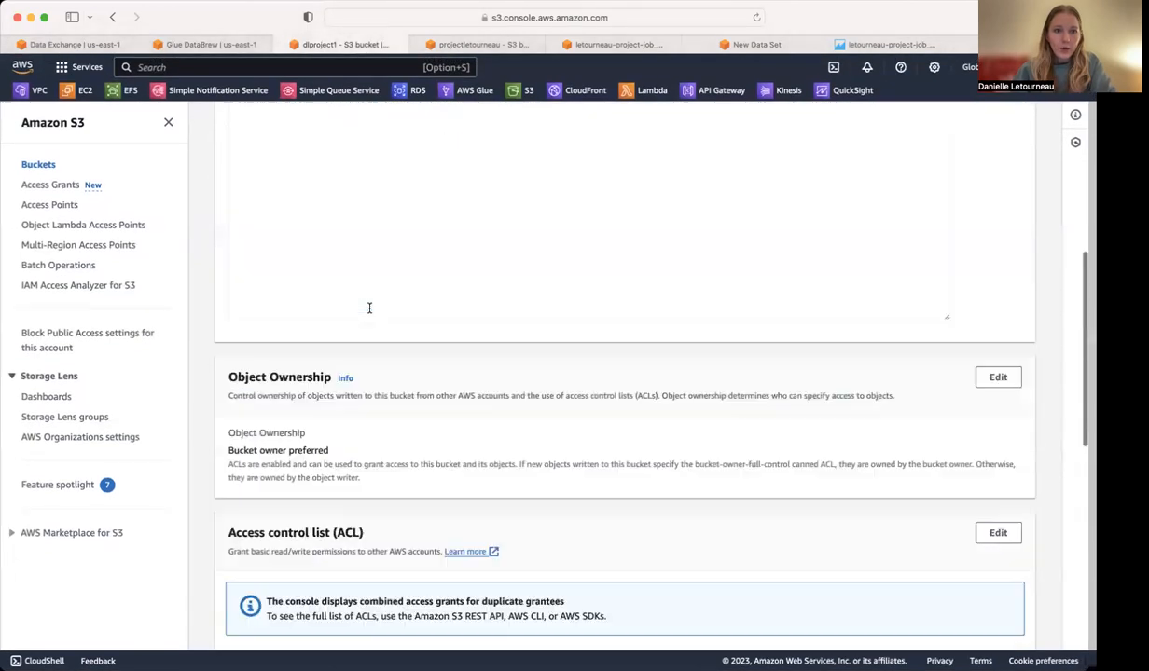
scroll(369, 309, down, 10)
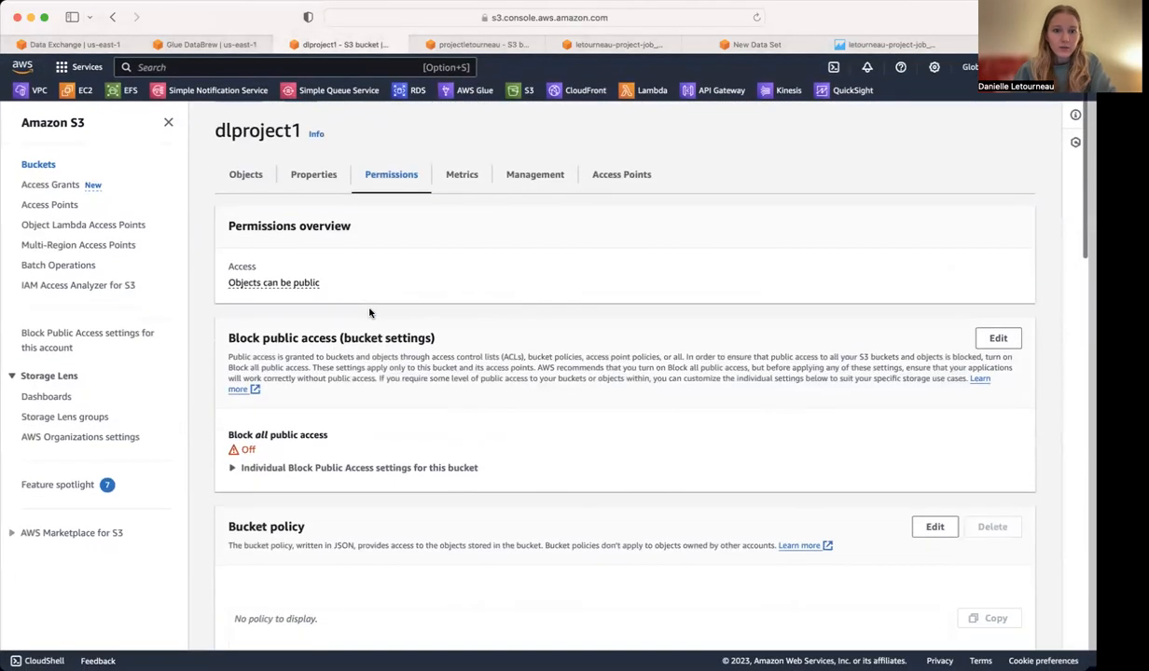
scroll(371, 312, down, 5)
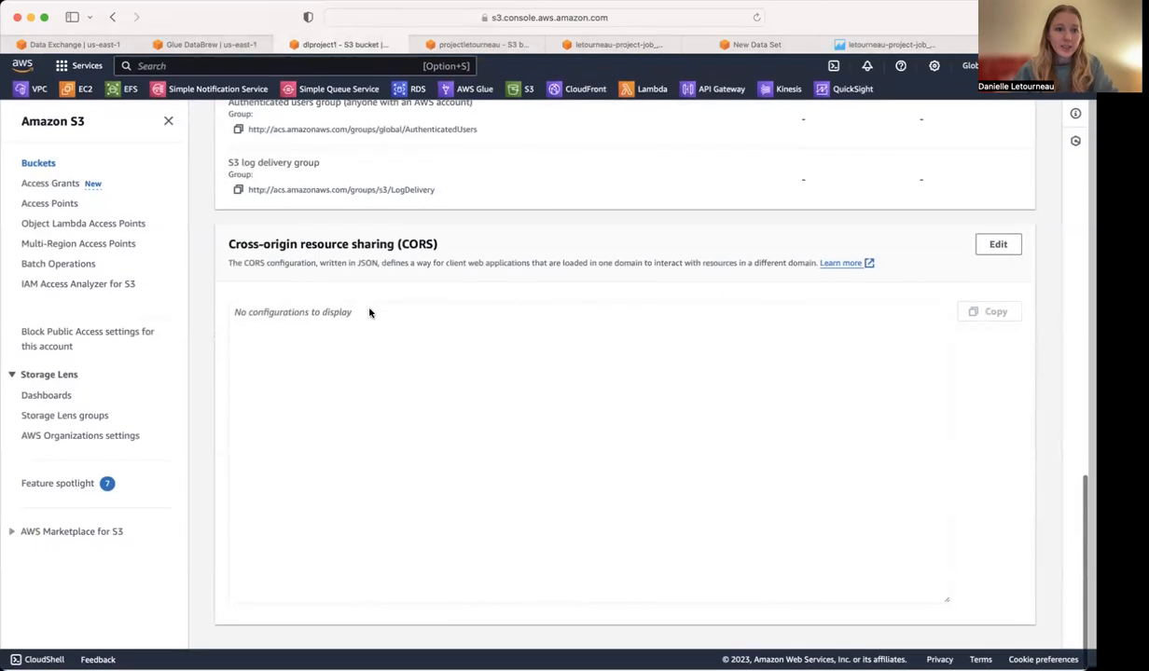
scroll(373, 289, up, 15)
Open the job output bucket from the bucket list and examine its permissions, including the bucket policy and access control list.
click(300, 122)
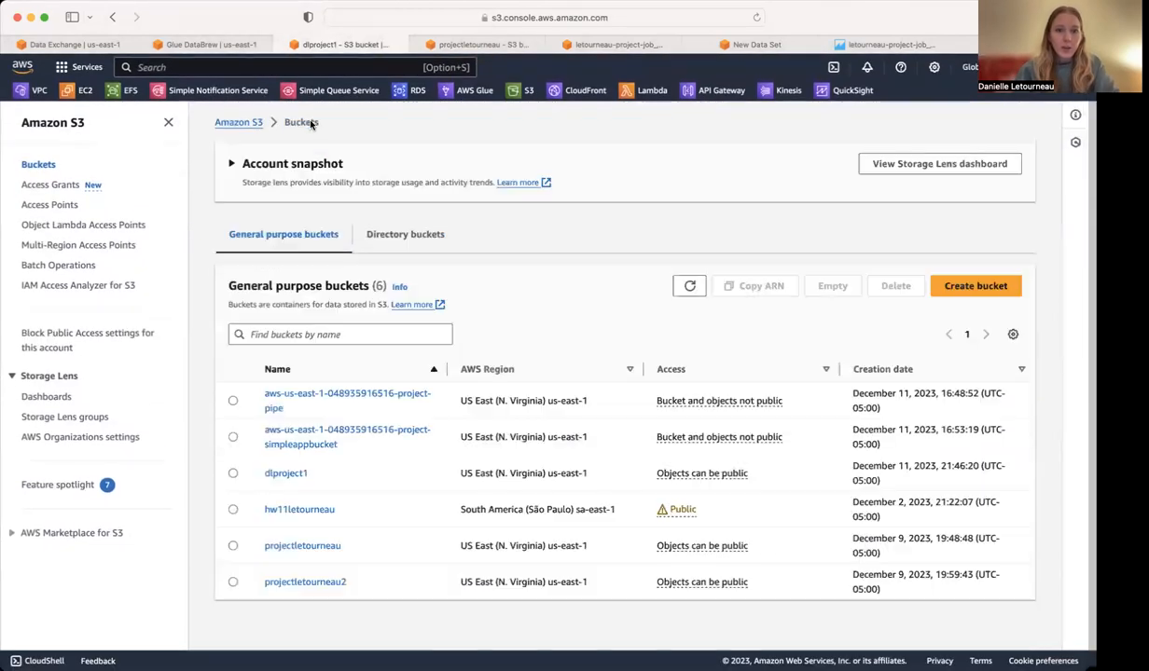
click(299, 545)
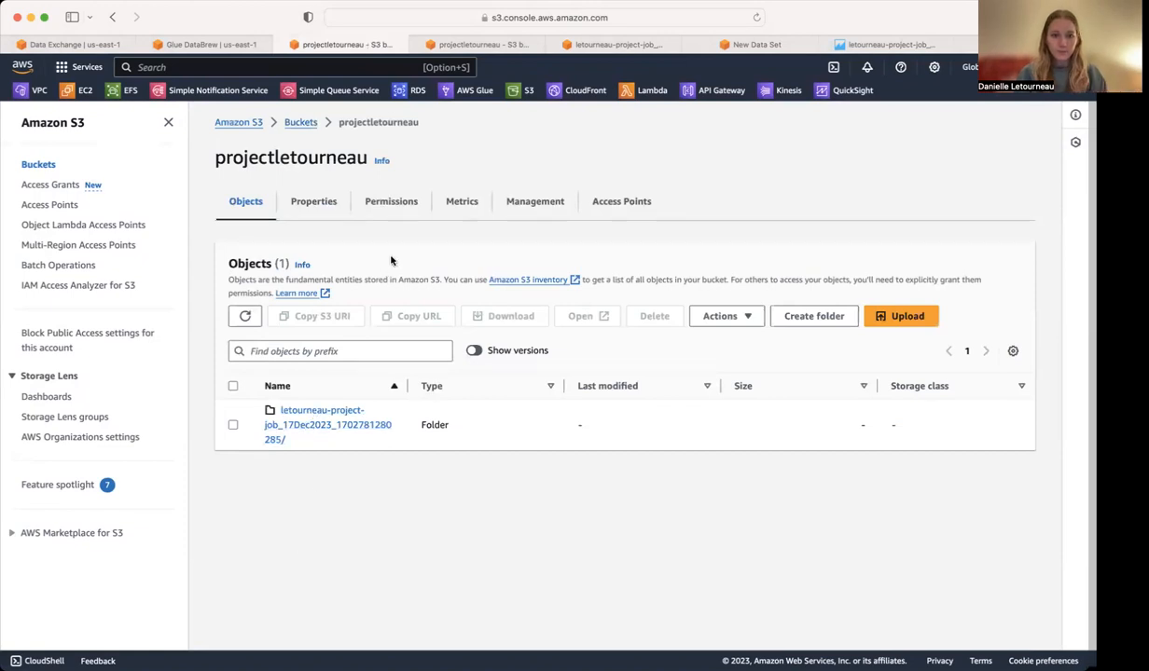
click(398, 203)
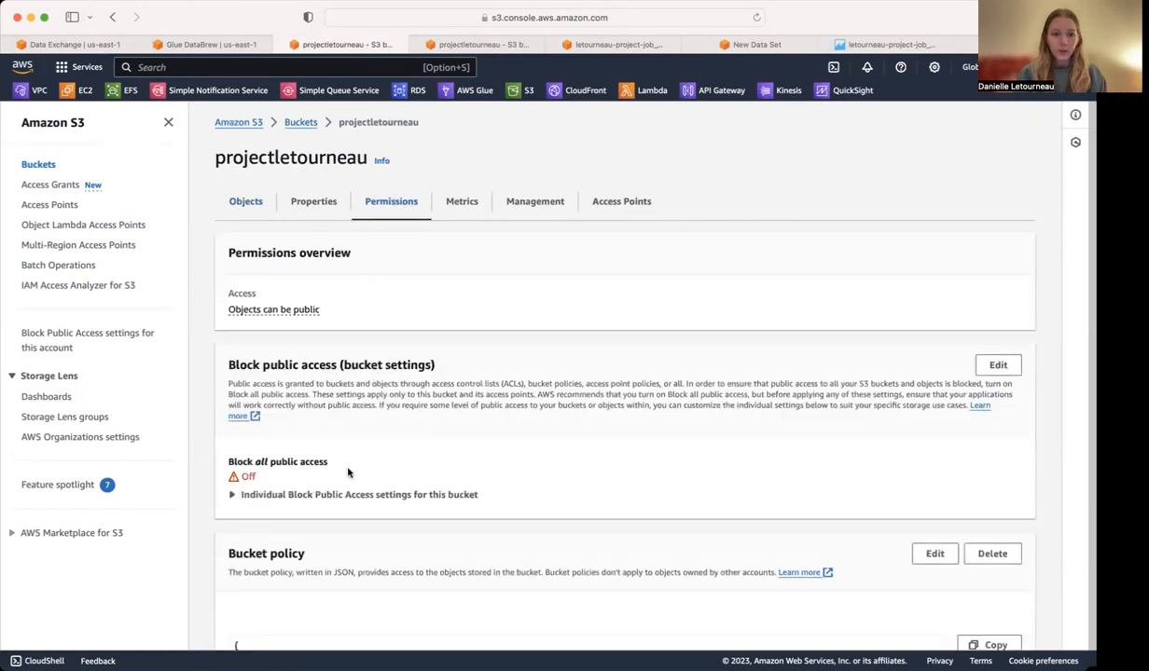
scroll(348, 473, down, 5)
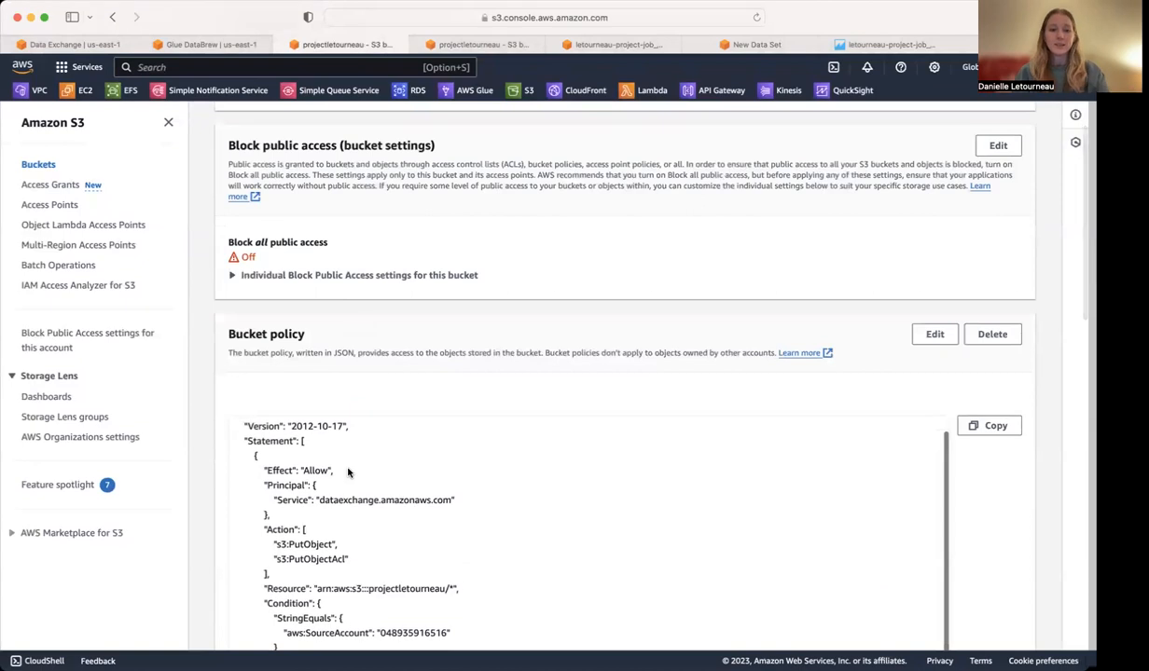
scroll(205, 280, down, 4)
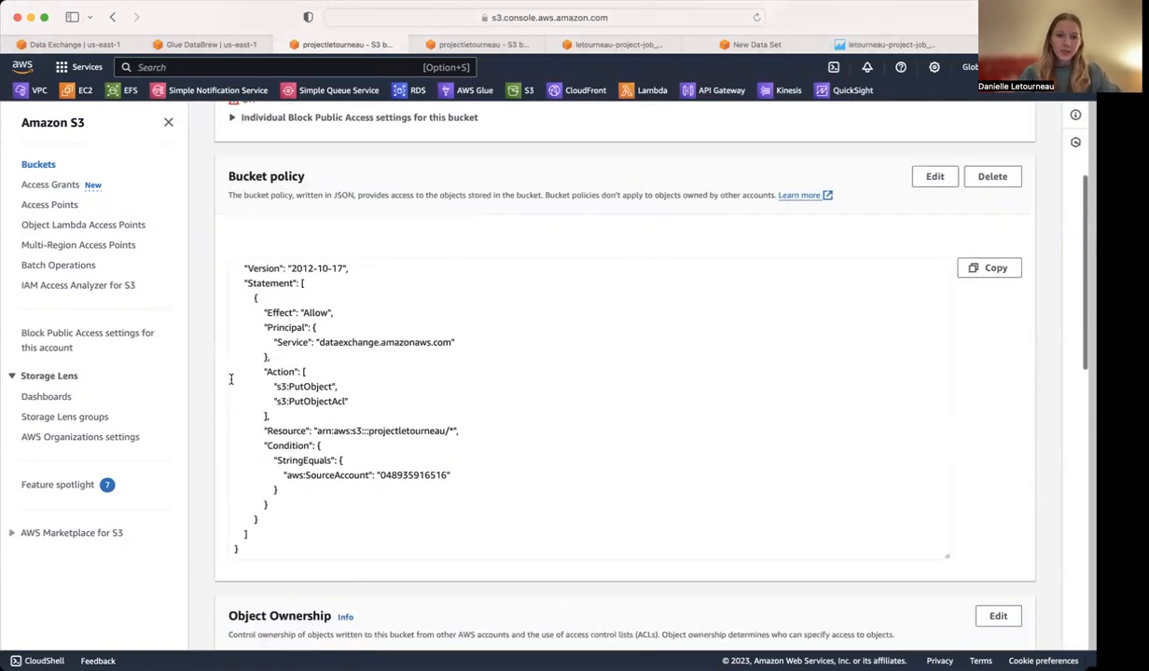
scroll(198, 355, down, 8)
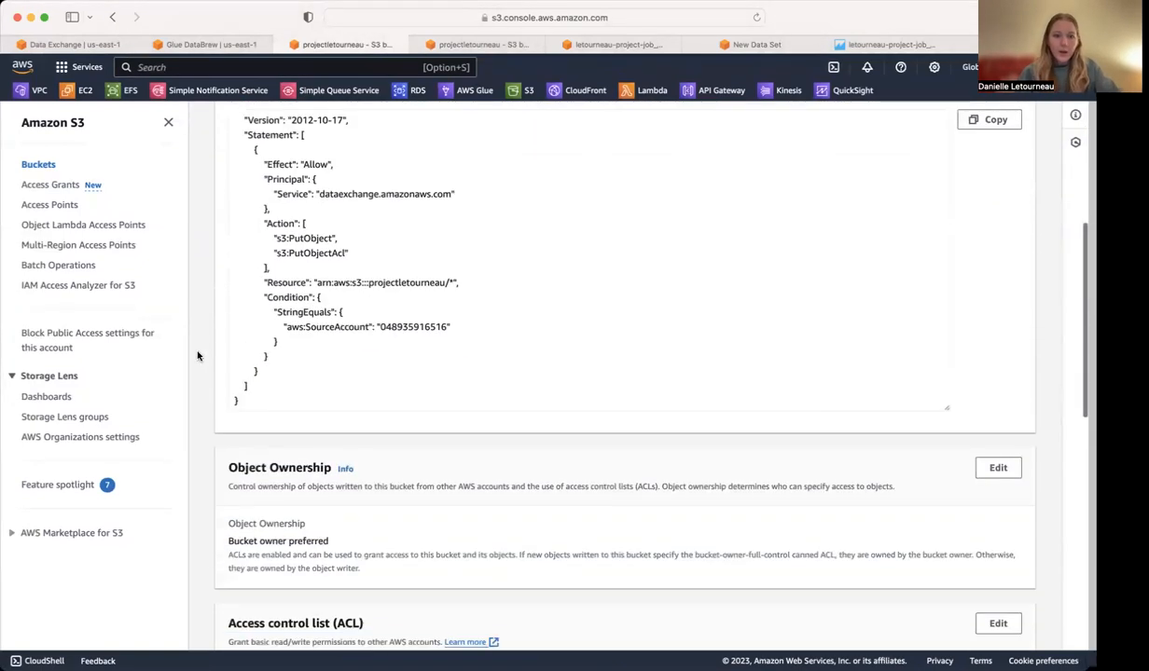
scroll(198, 355, down, 6)
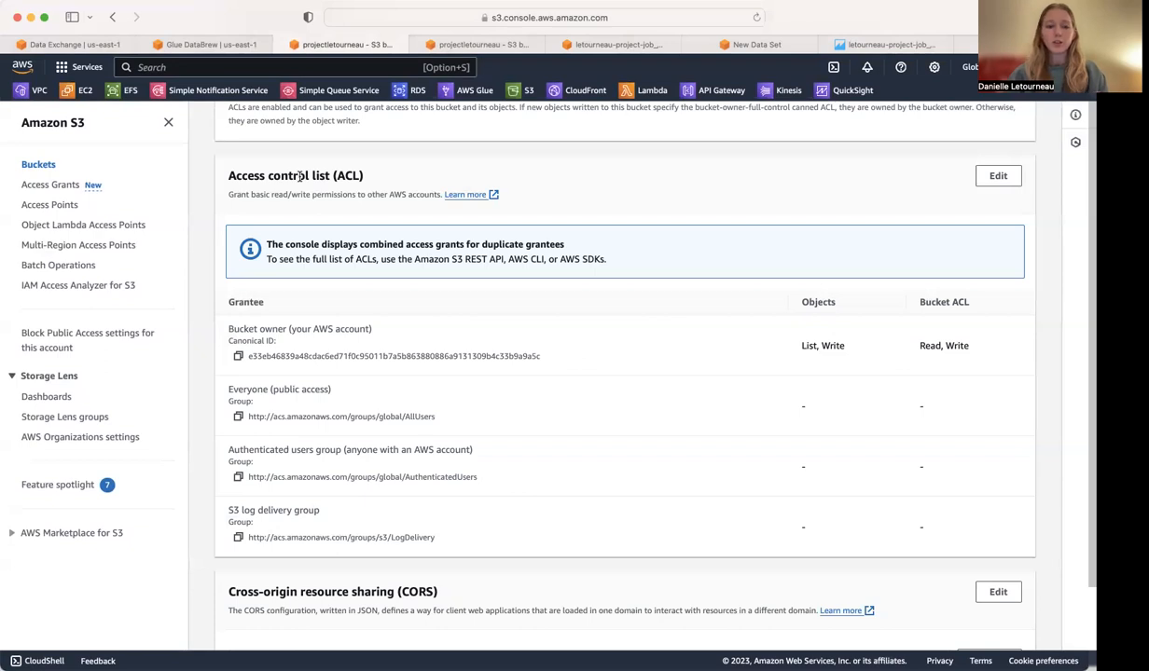
Examine the job output bucket's CORS configuration and switch to the QuickSight analysis to view its existing visuals.
scroll(207, 295, down, 8)
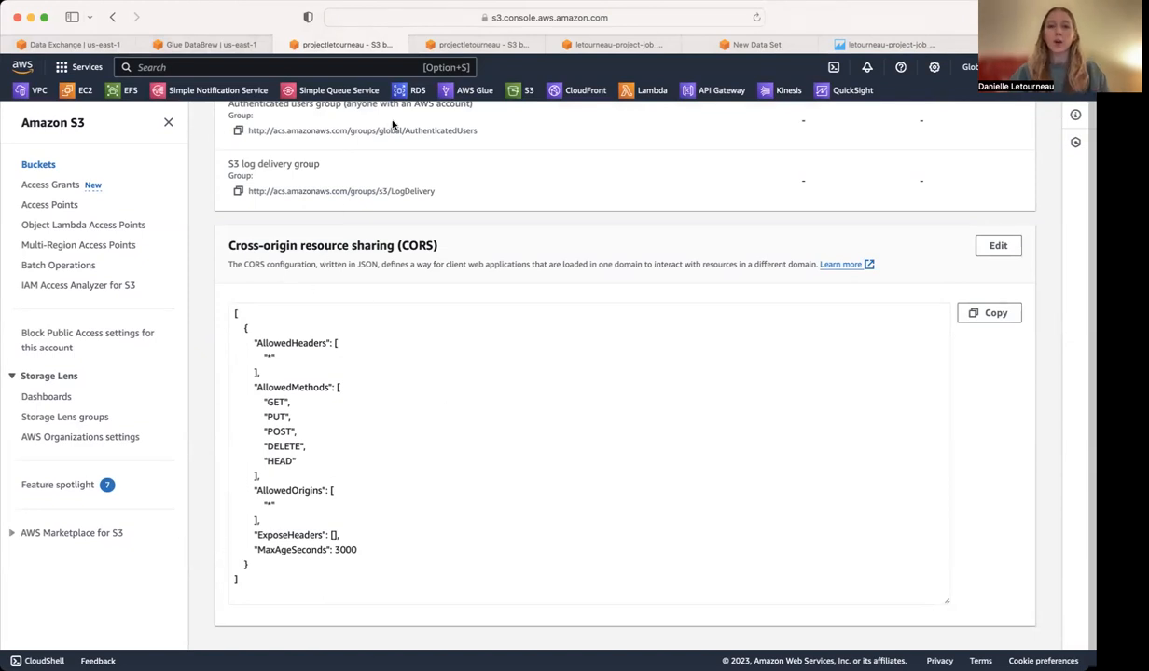
click(724, 46)
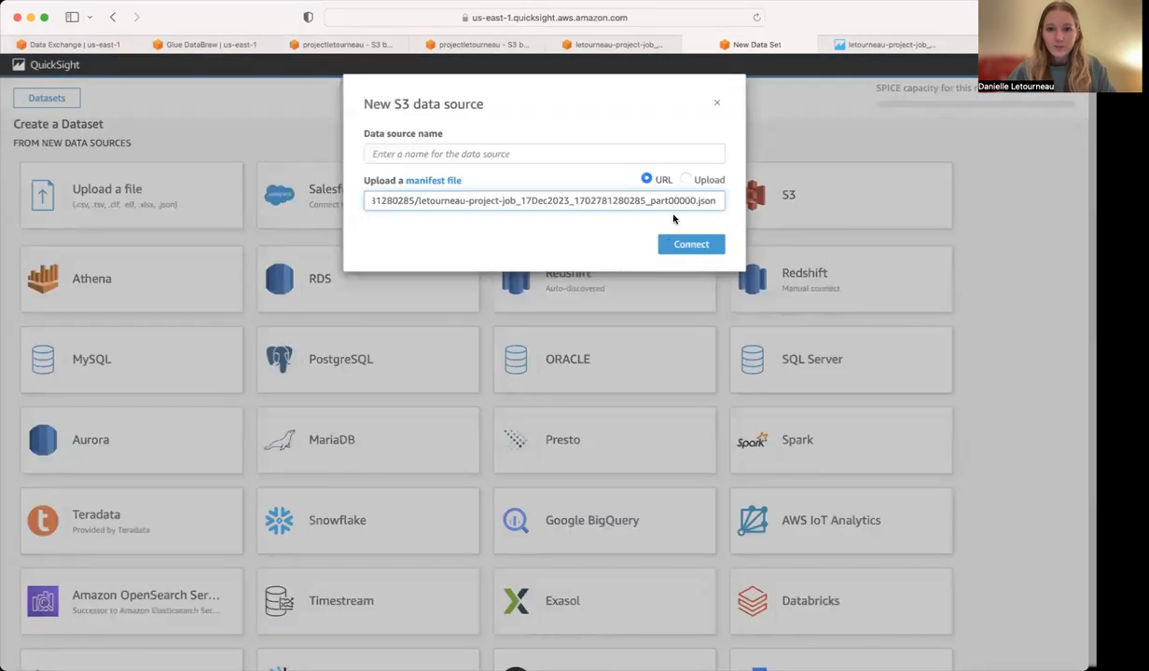
click(889, 45)
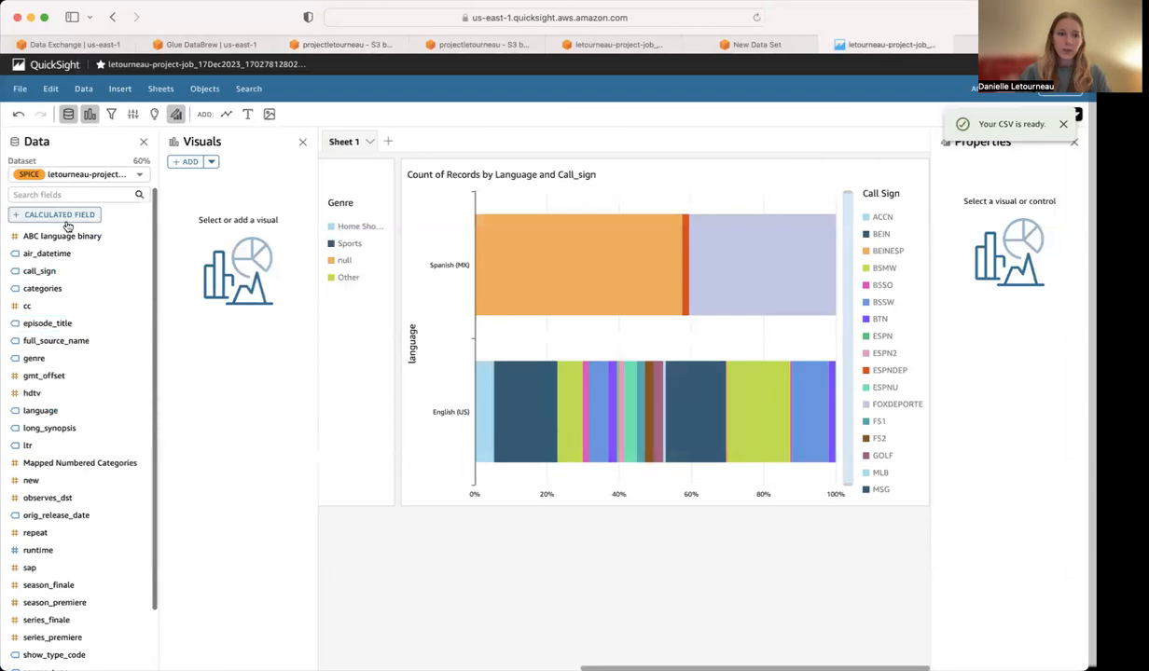
scroll(355, 272, left, 5)
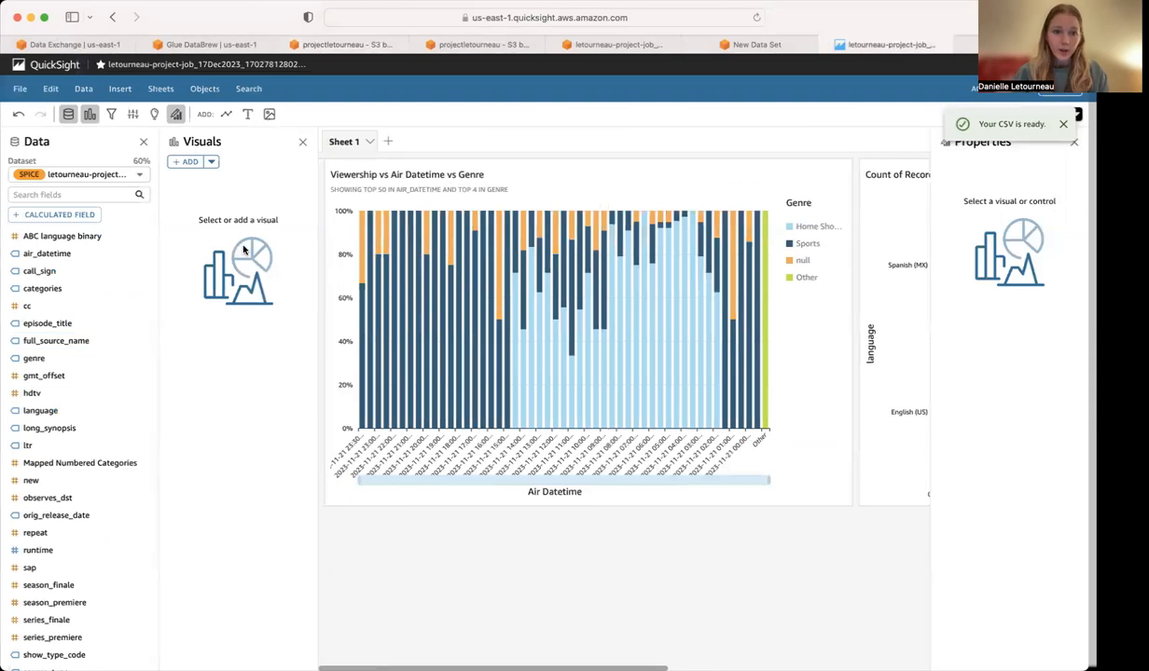
Add an AutoGraph visual to Sheet 1 with episode_title on the Y axis and language as the group/color.
click(185, 162)
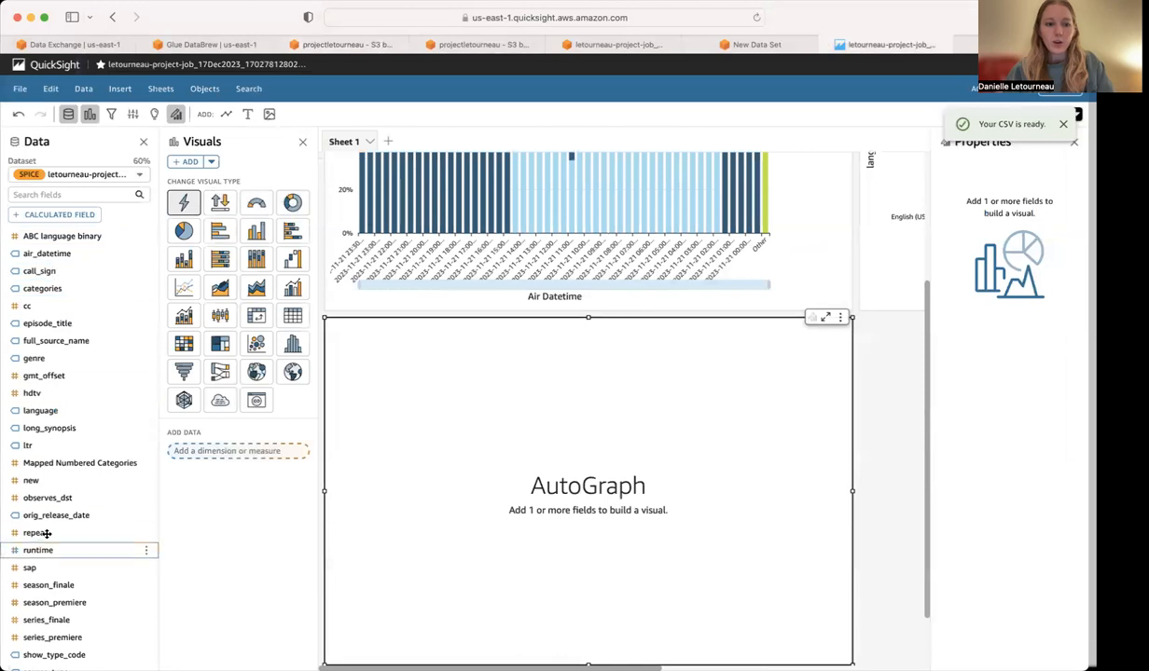
click(52, 323)
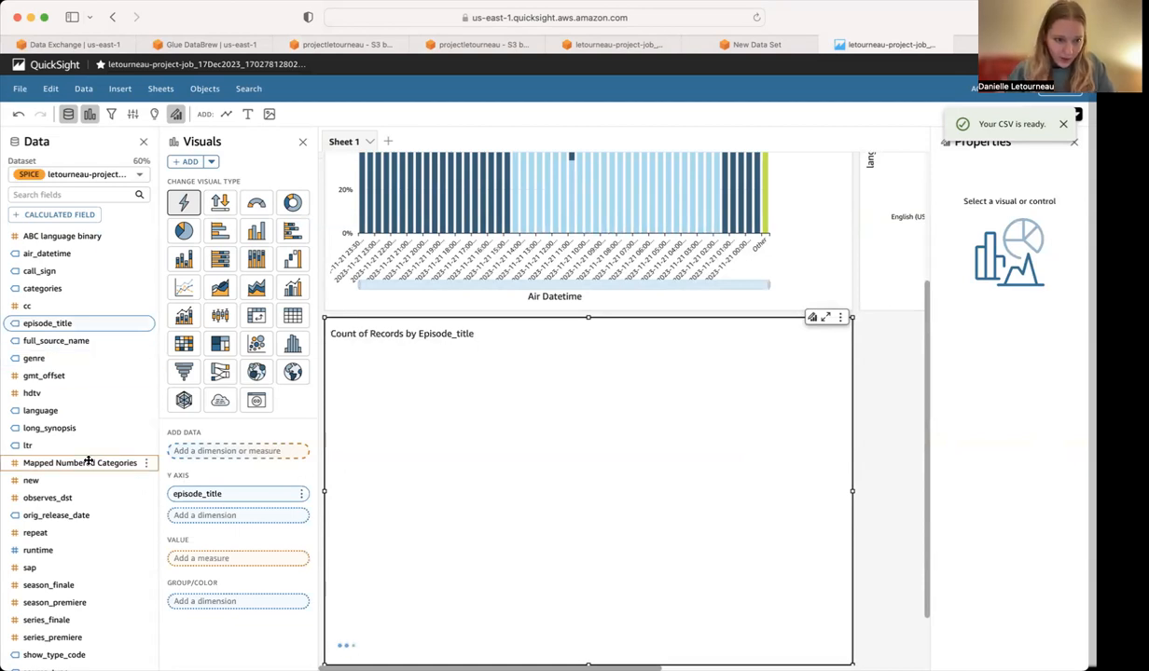
click(48, 413)
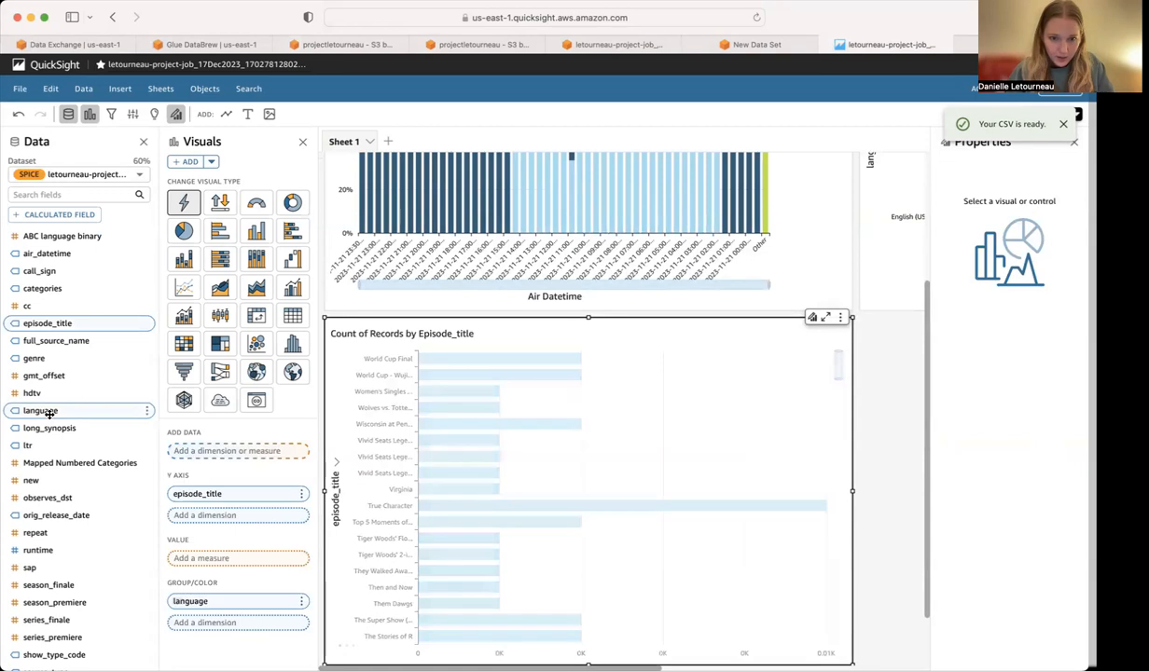
Look through the bars of the episode_title and language visual and the options offered for the World Cup Final bar.
scroll(451, 483, down, 6)
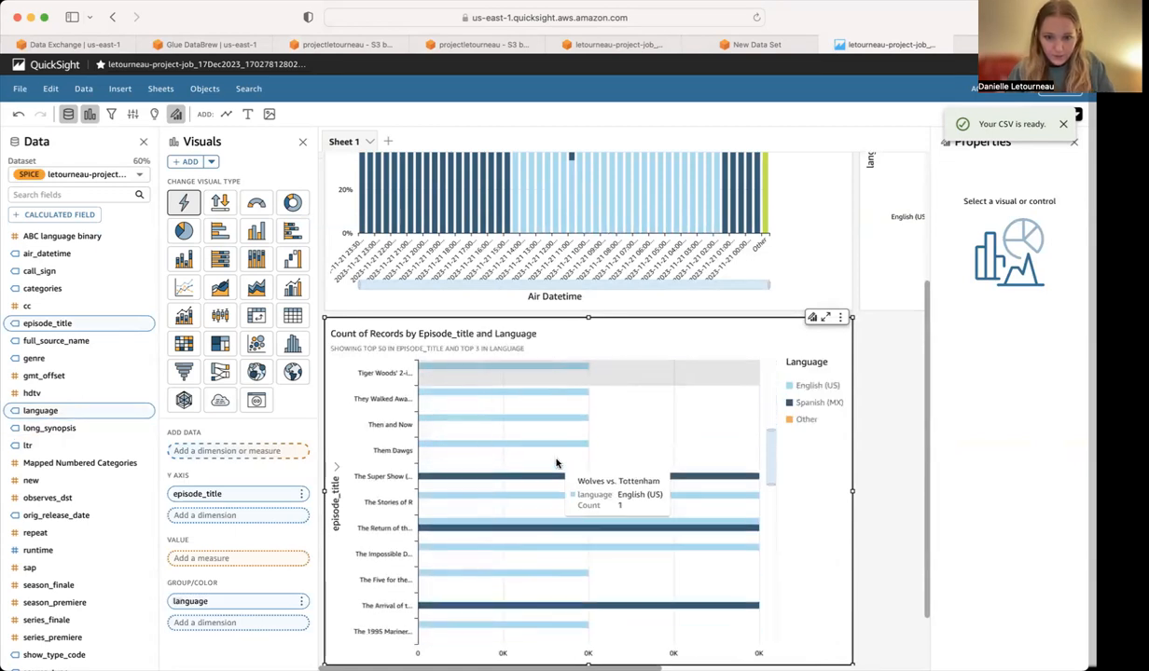
scroll(555, 463, up, 3)
scroll(555, 463, down, 8)
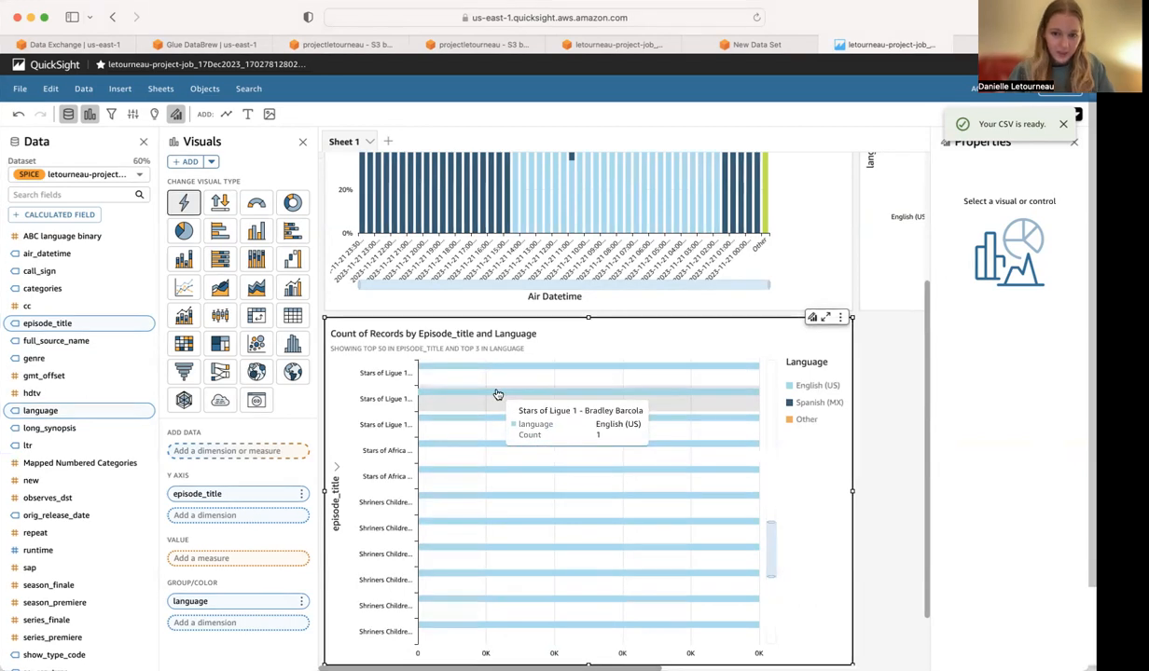
scroll(497, 396, up, 10)
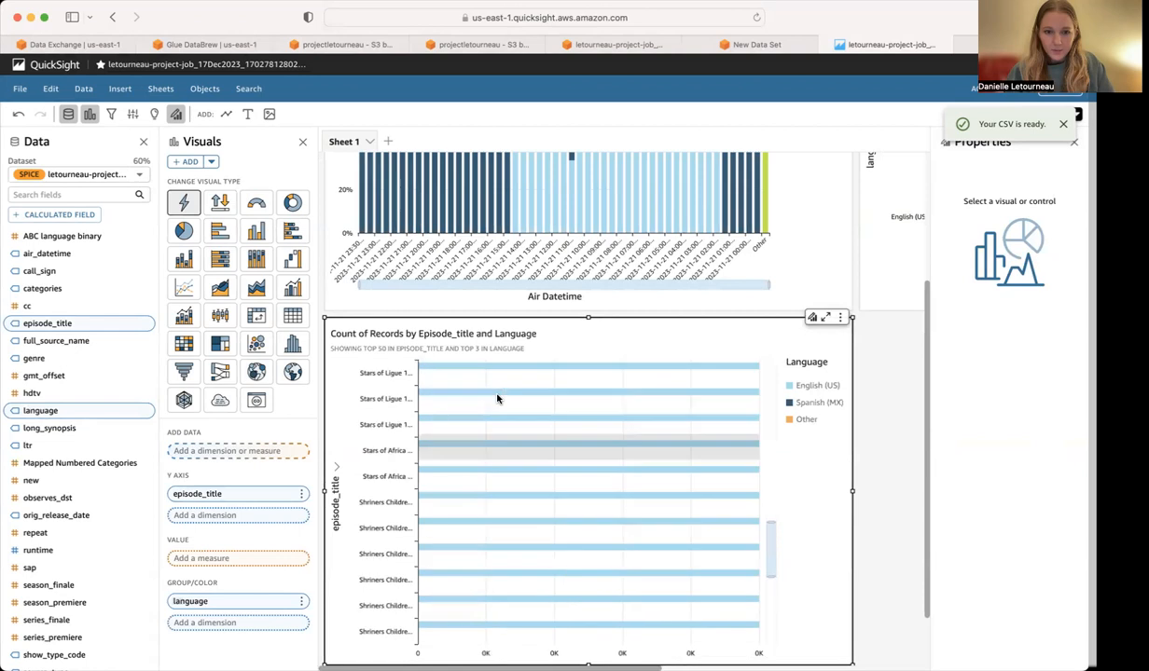
scroll(496, 399, up, 5)
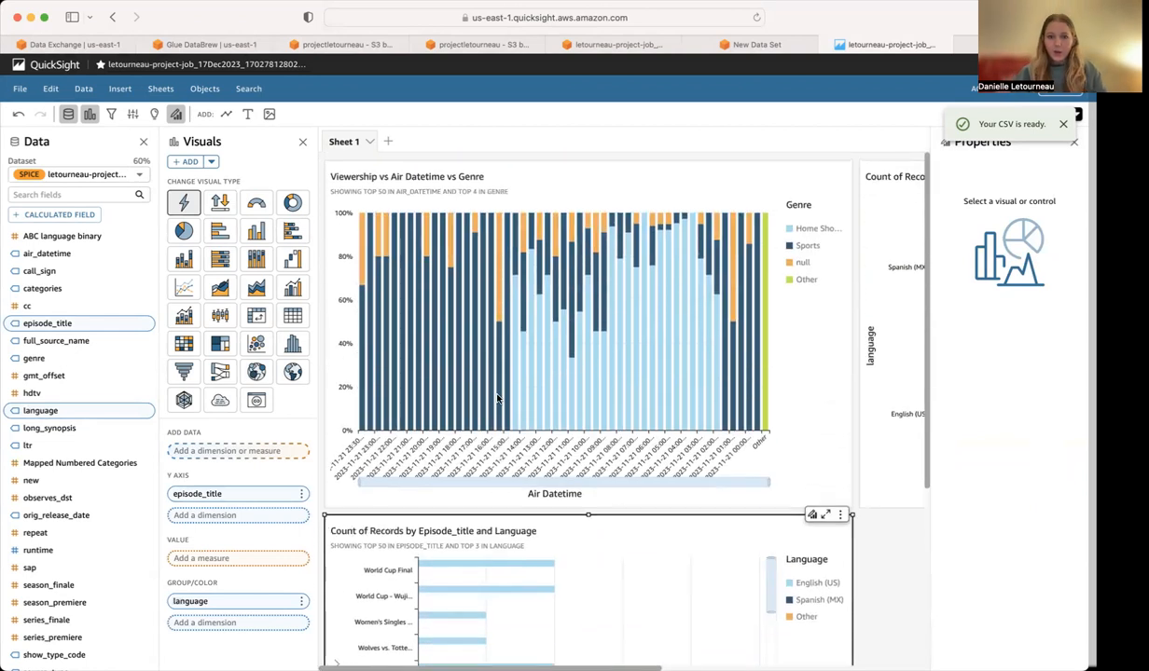
scroll(623, 421, down, 3)
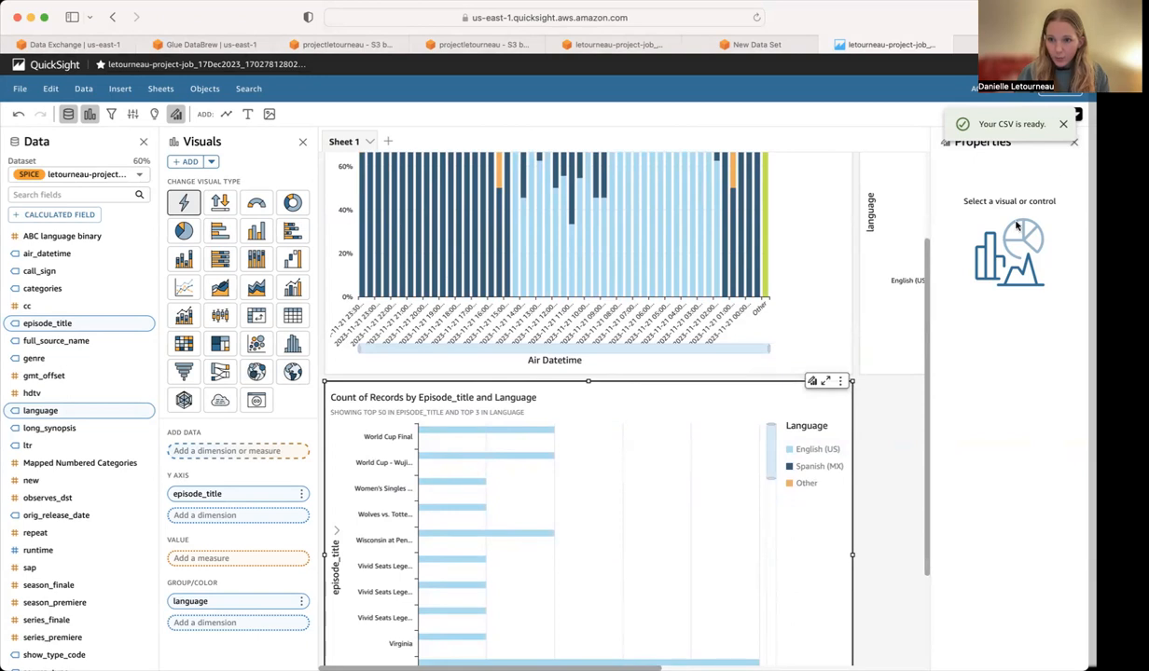
click(500, 430)
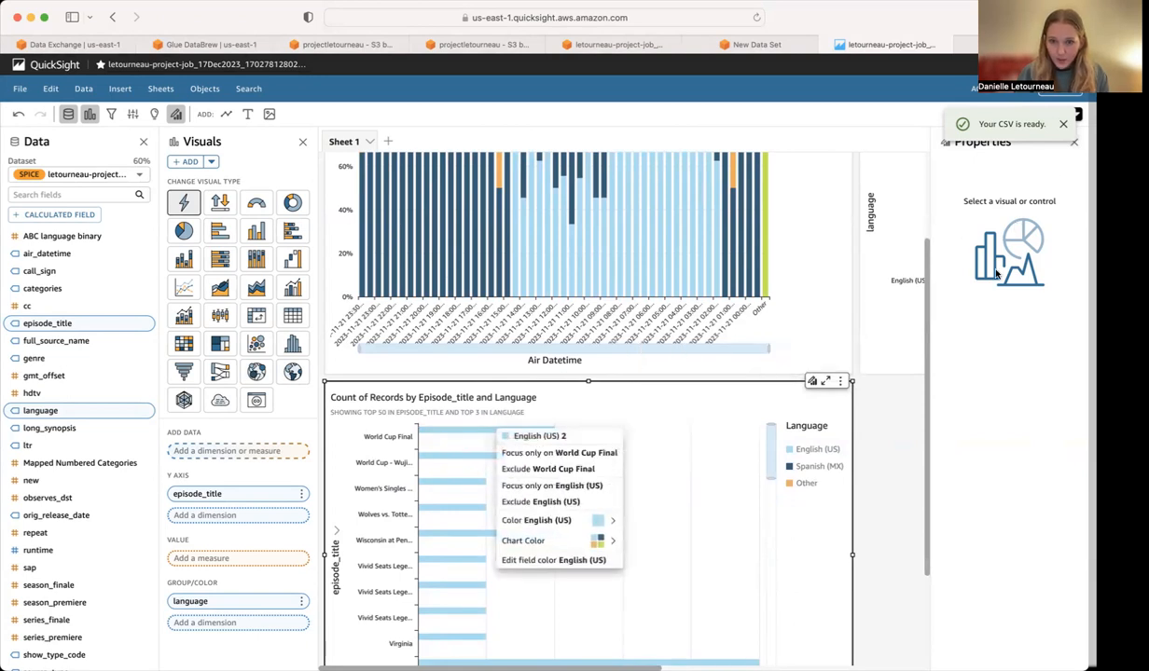
click(601, 304)
Try the Horizontal and 30 degrees x-axis label orientations on the Viewership vs Air Datetime vs Genre chart and return to Auto.
click(652, 236)
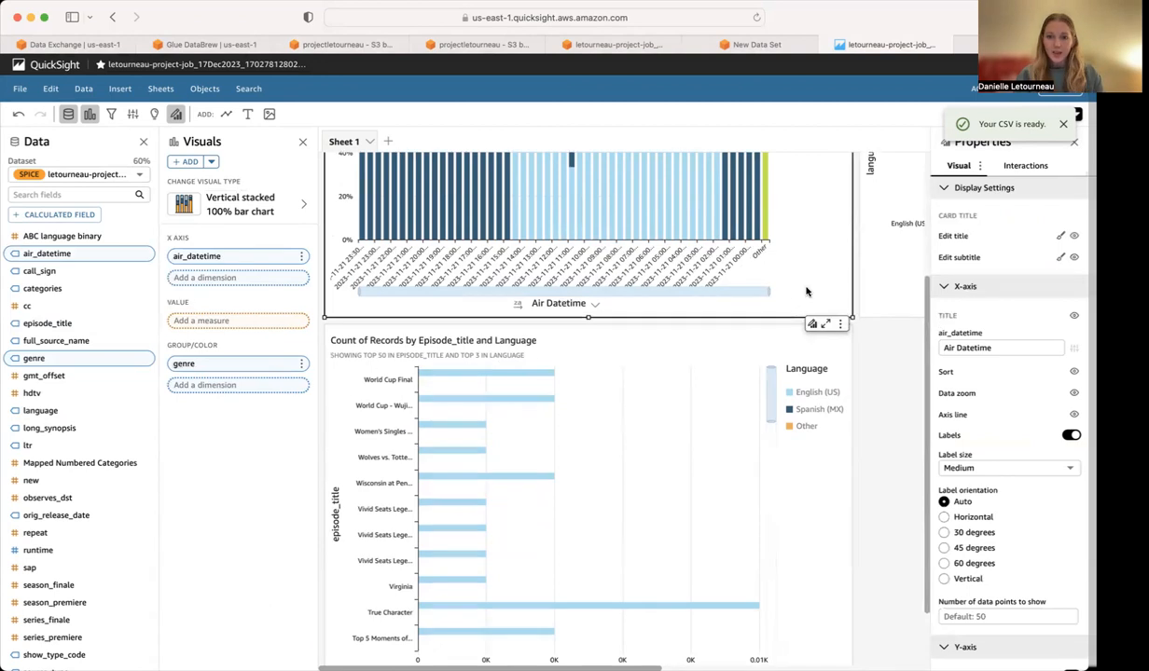
scroll(801, 290, up, 3)
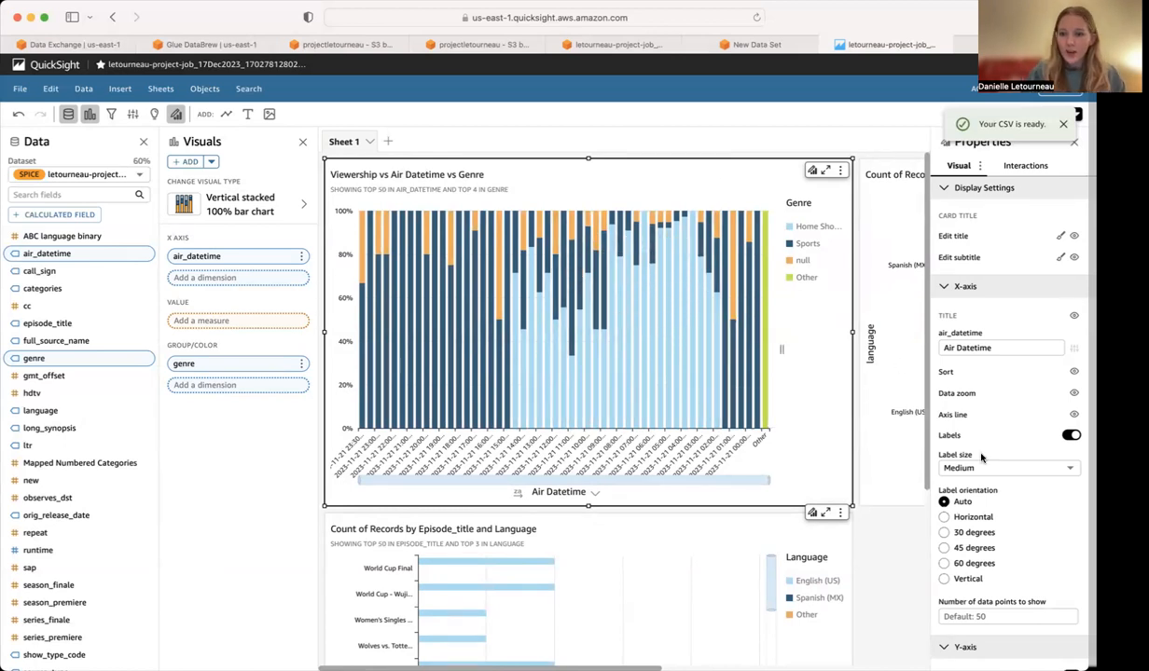
click(945, 518)
click(944, 530)
click(944, 504)
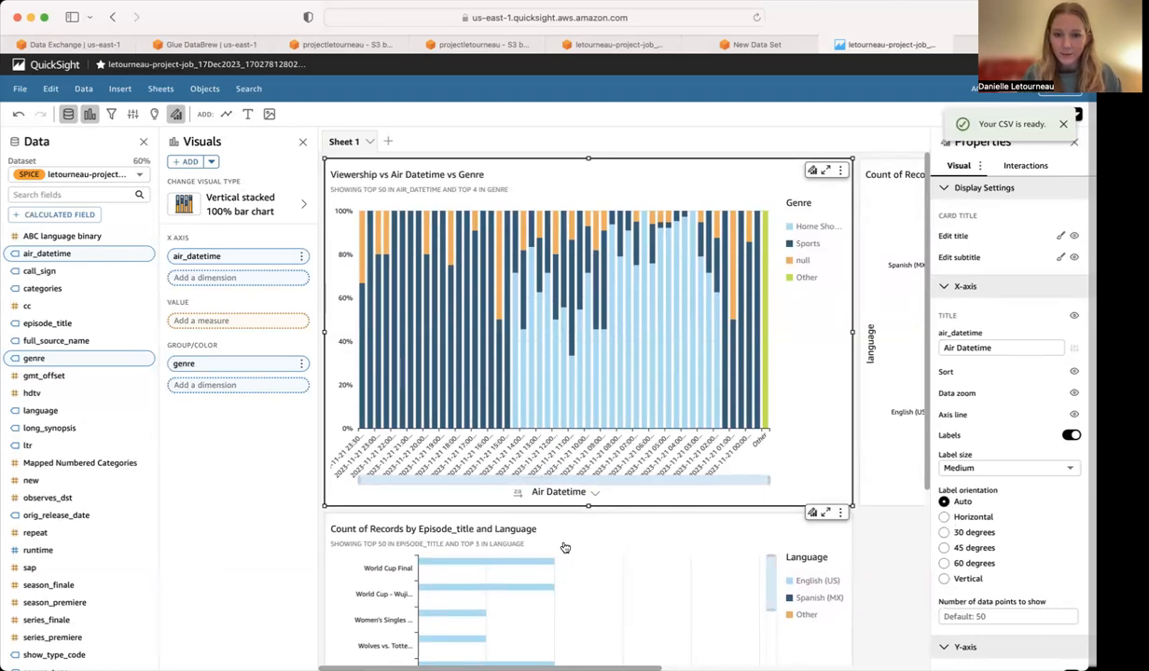
Try the episode_title and language visual as a Sankey diagram and a stacked bar combo chart, and return it to AutoGraph.
click(579, 584)
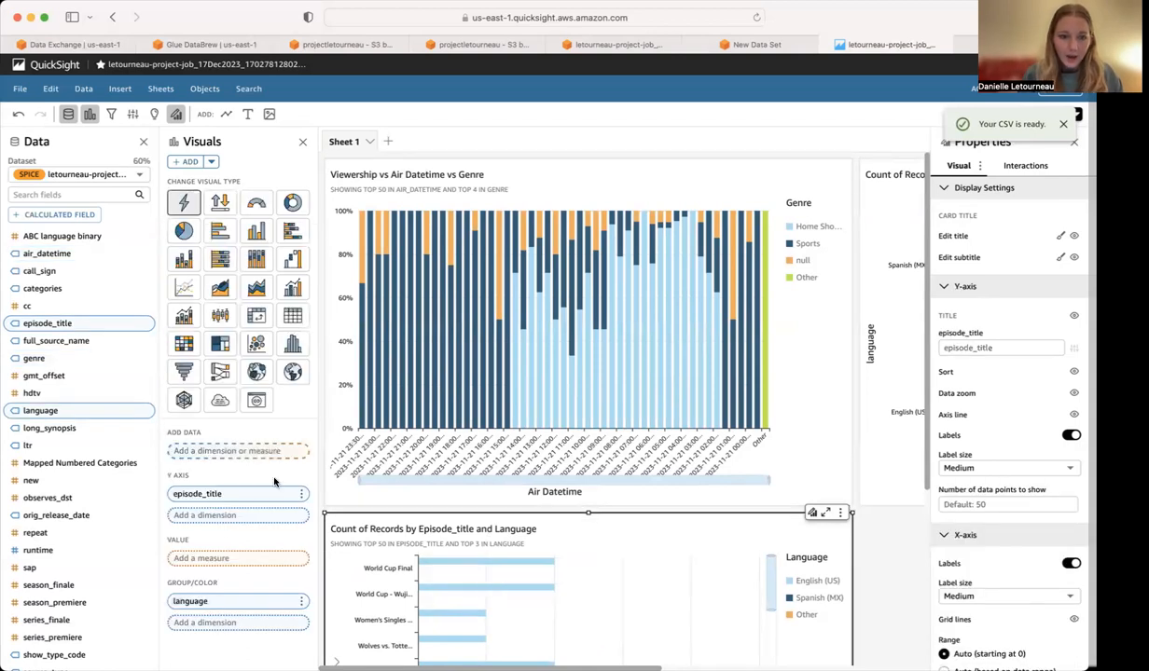
click(220, 375)
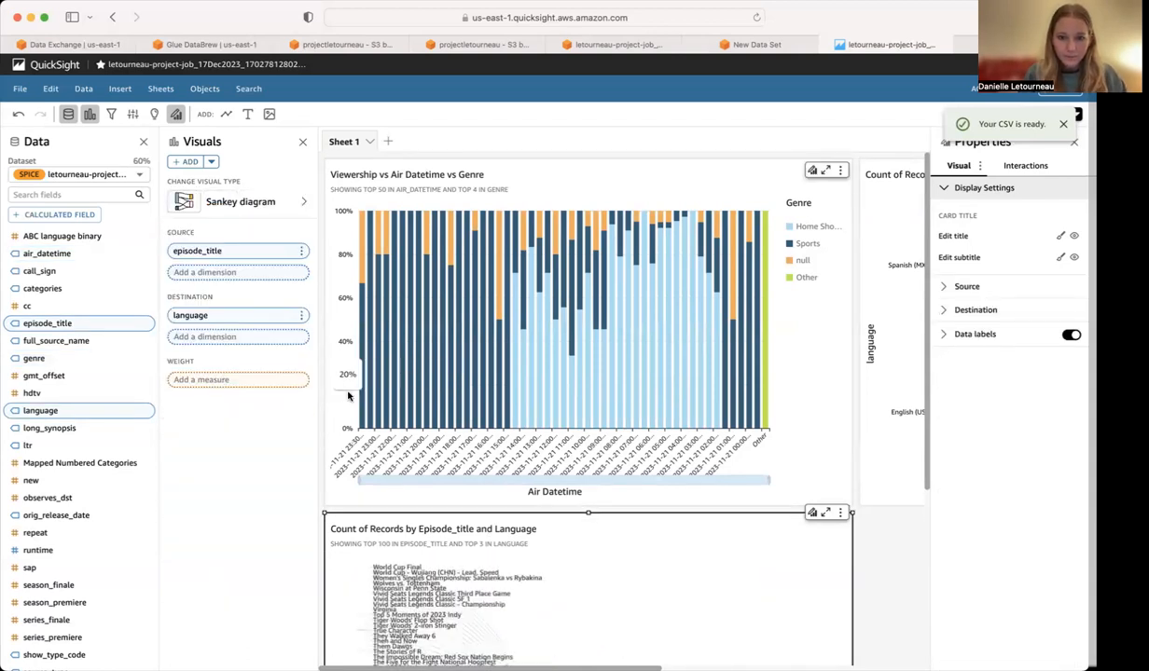
scroll(382, 397, down, 5)
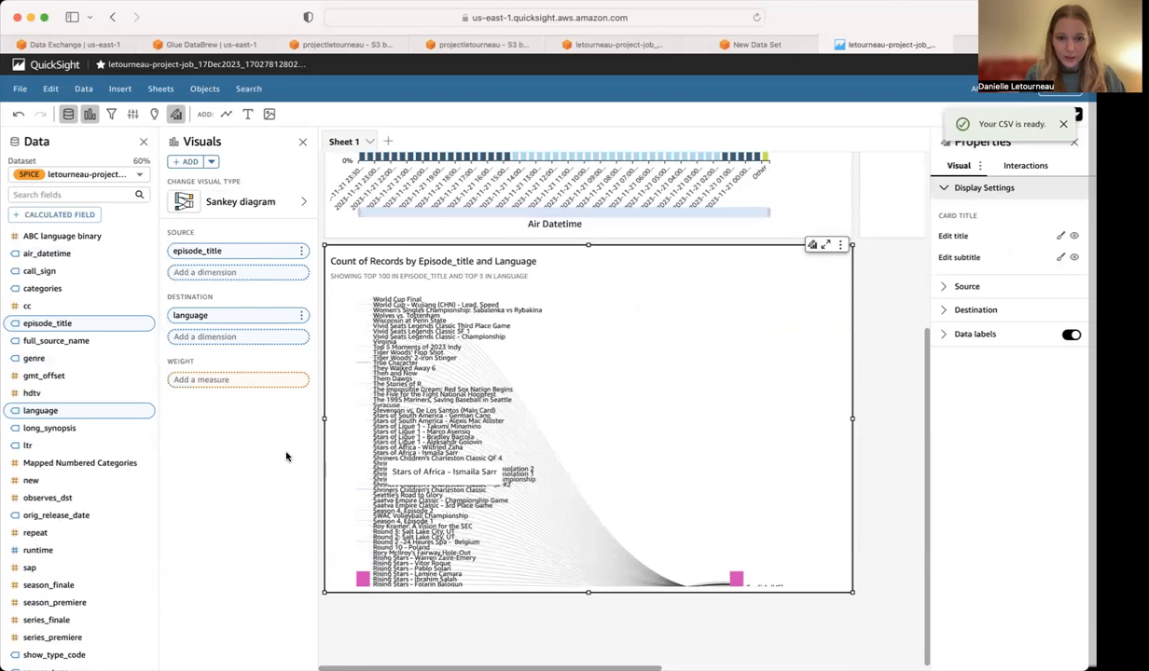
click(297, 202)
click(332, 328)
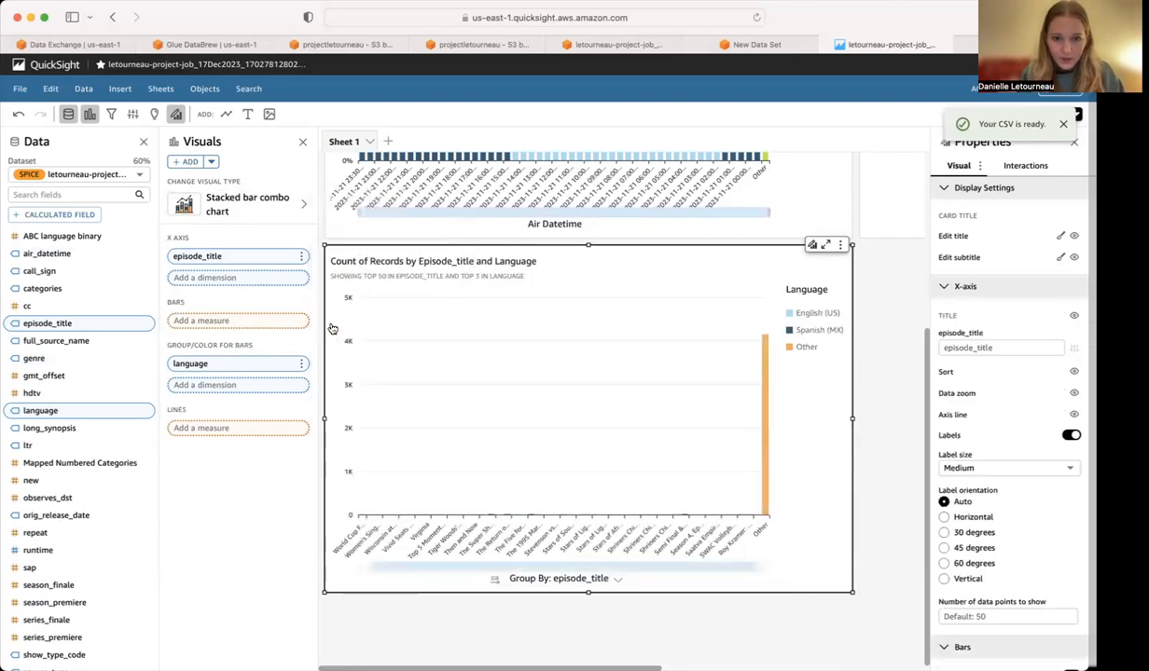
click(262, 215)
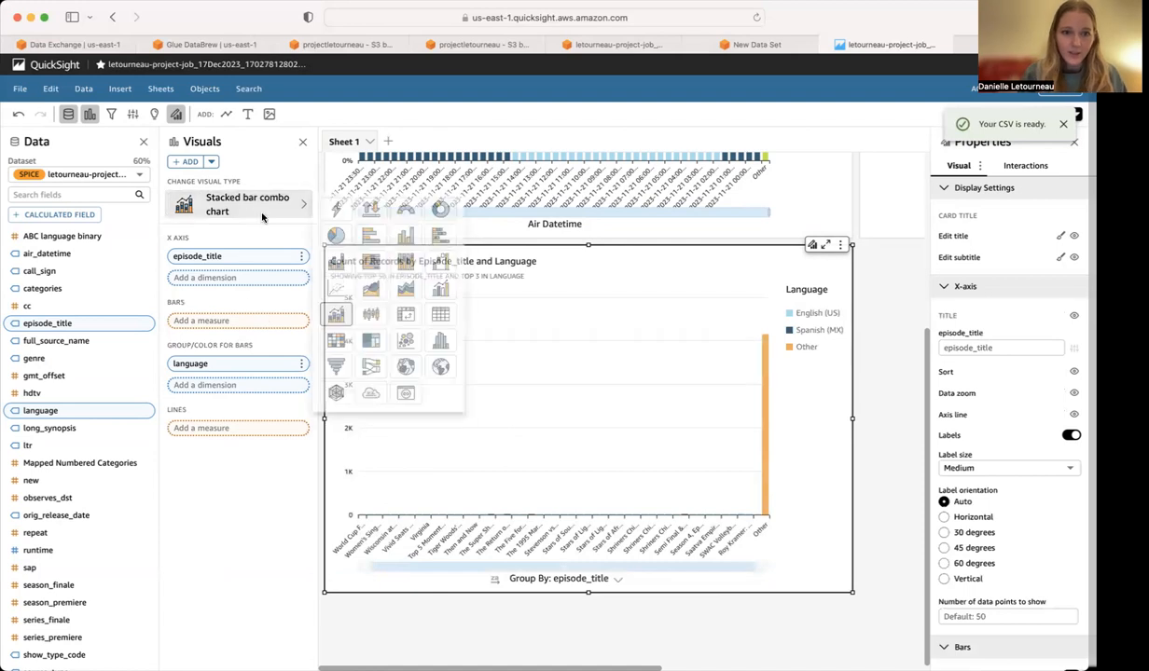
click(337, 214)
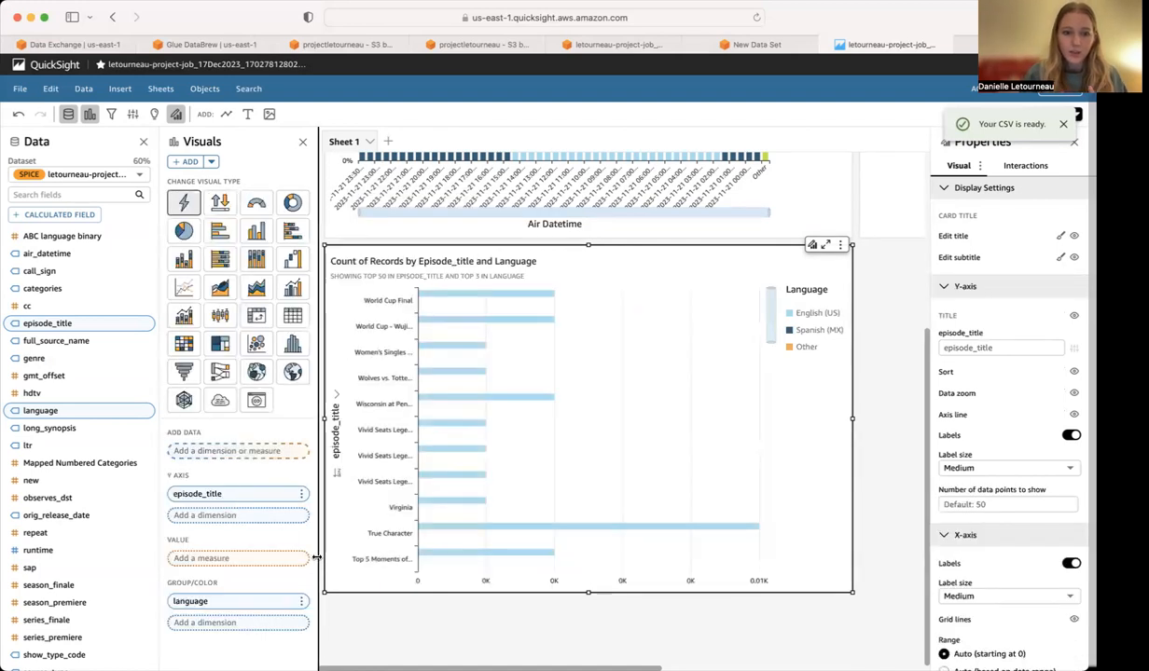
Examine the Language and Call_sign chart's Spanish and English shares and compare it with the Viewership vs Air Datetime vs Genre chart.
scroll(551, 426, up, 5)
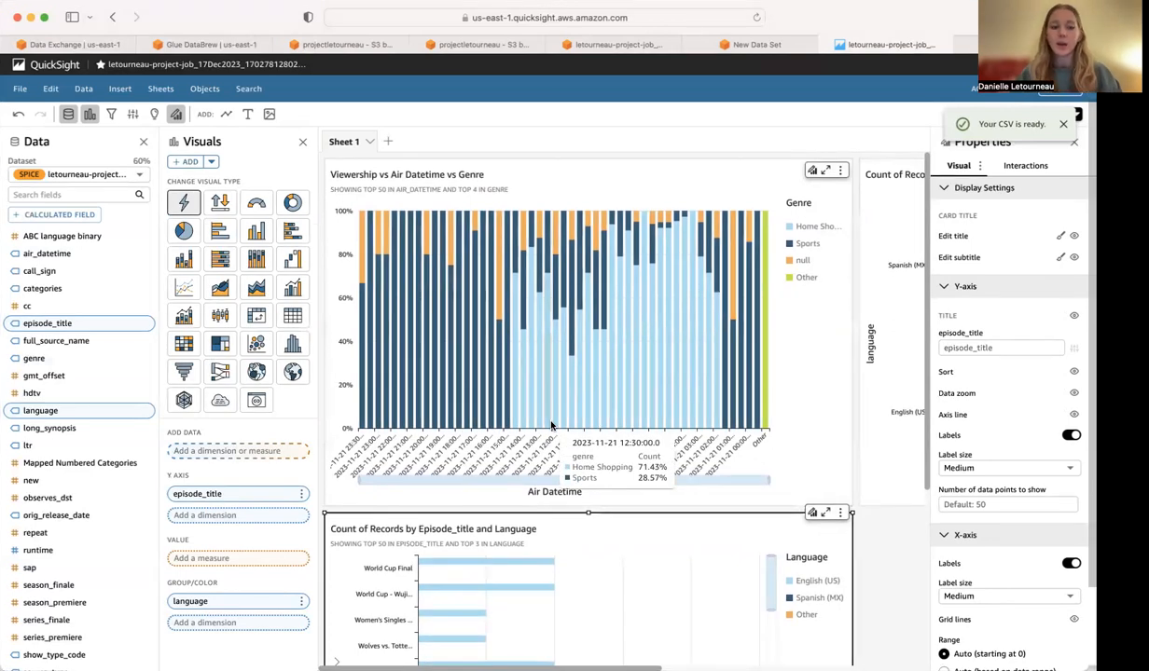
click(898, 392)
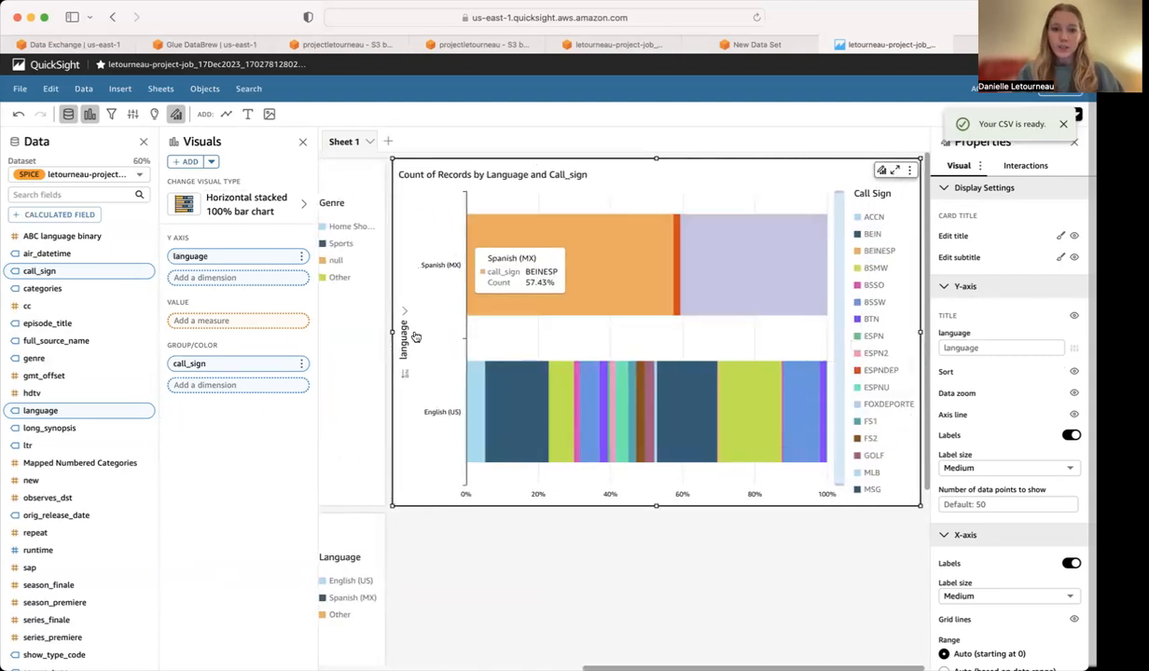
mouse_move(473, 271)
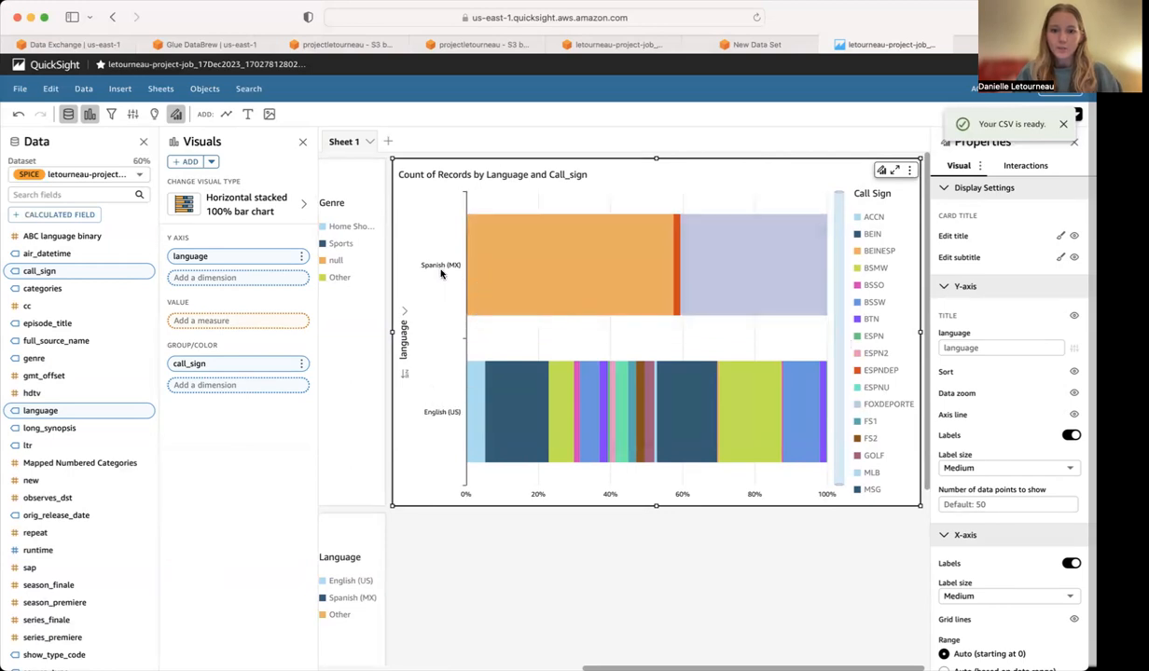
mouse_move(476, 452)
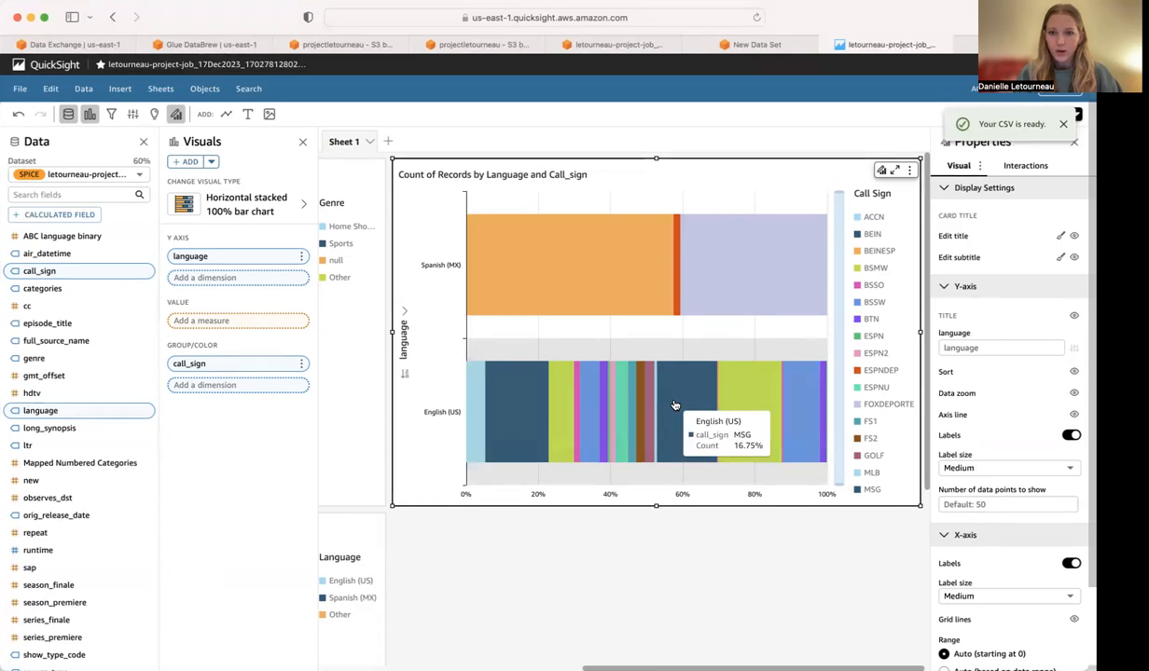
scroll(675, 405, left, 10)
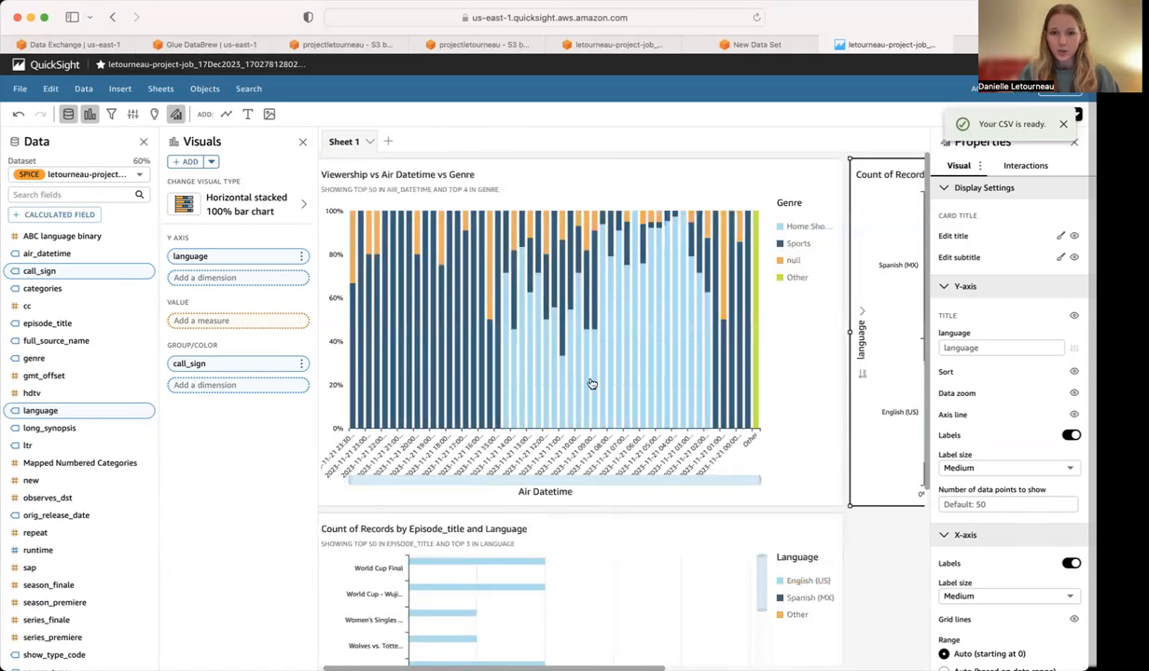
scroll(678, 387, right, 5)
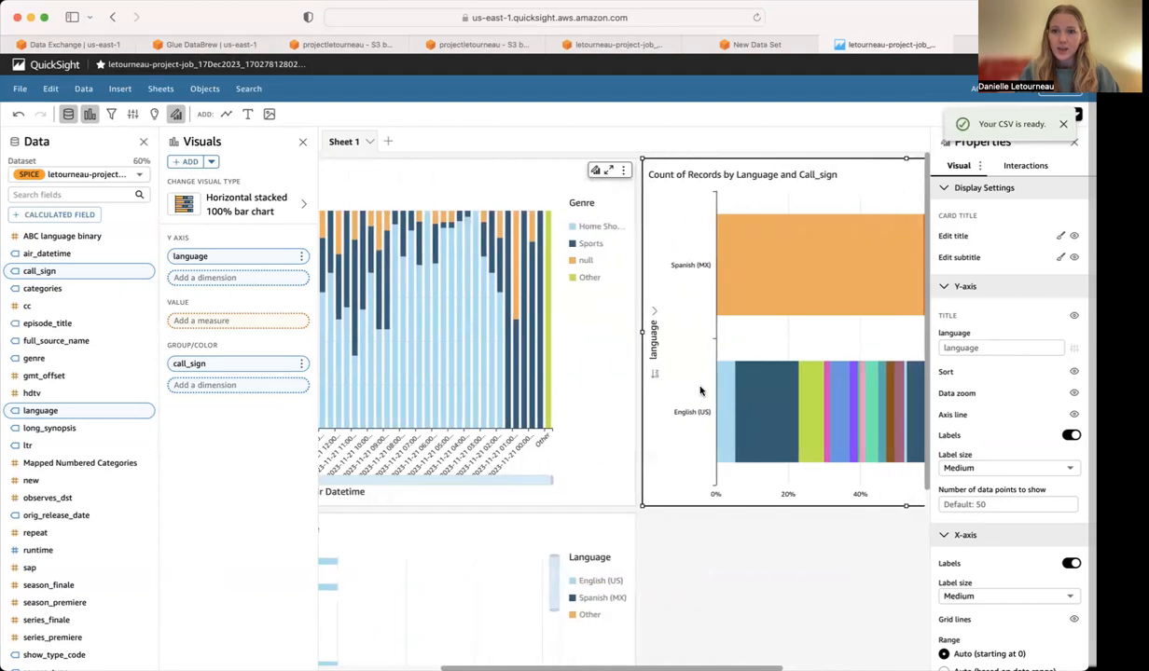
scroll(789, 406, right, 5)
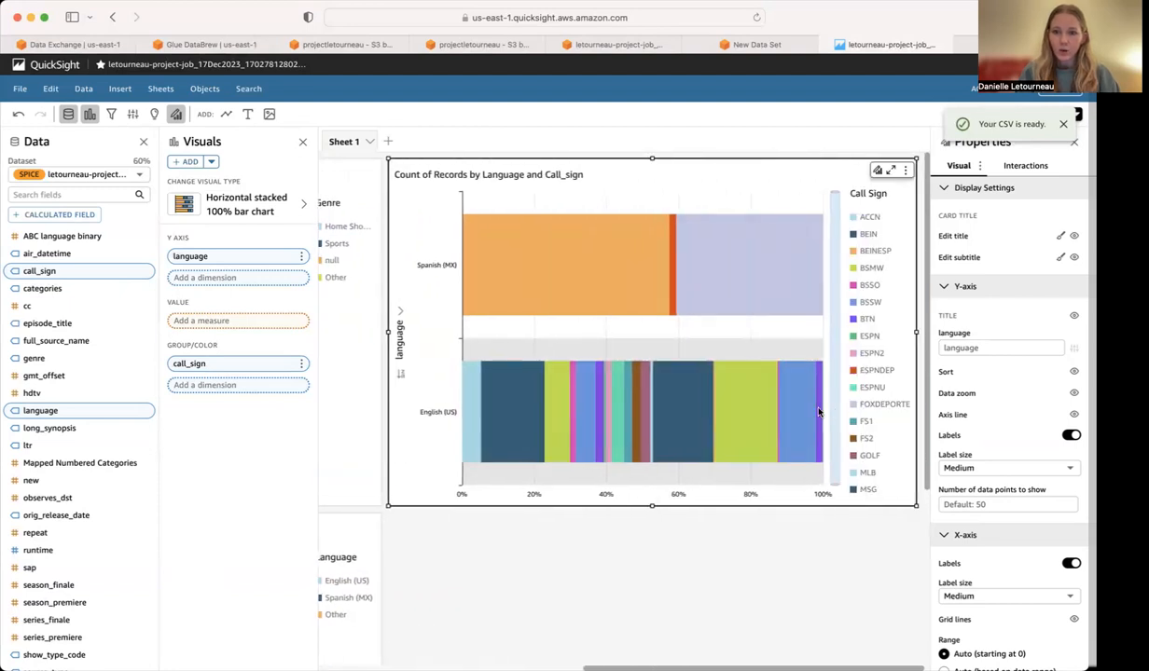
scroll(543, 378, left, 10)
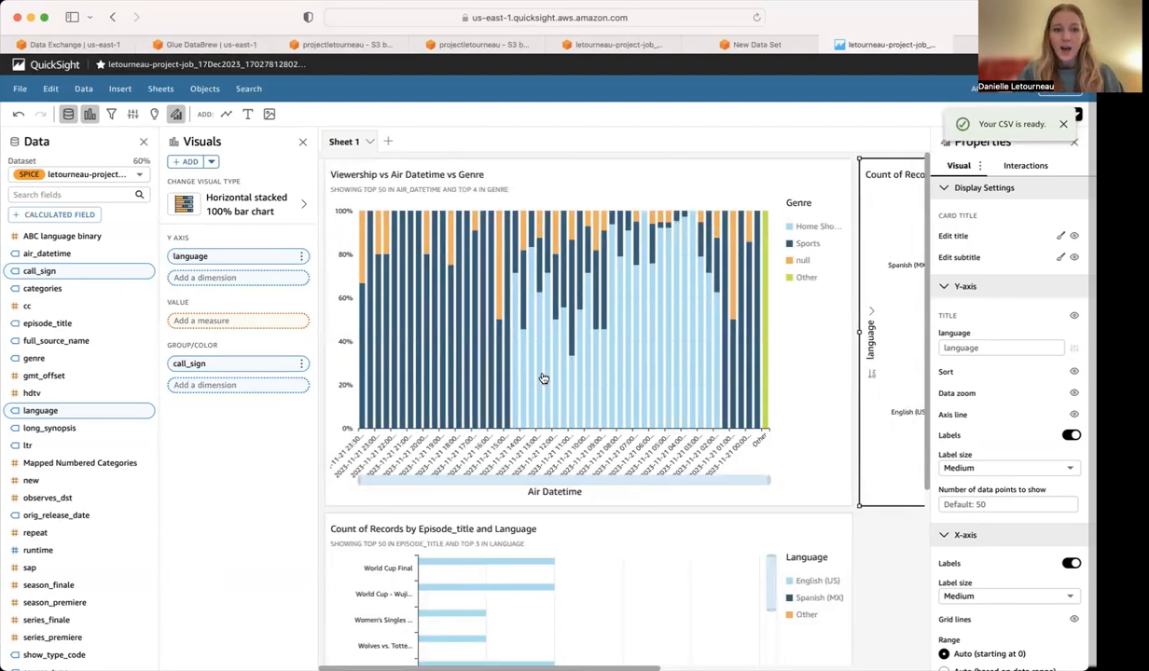